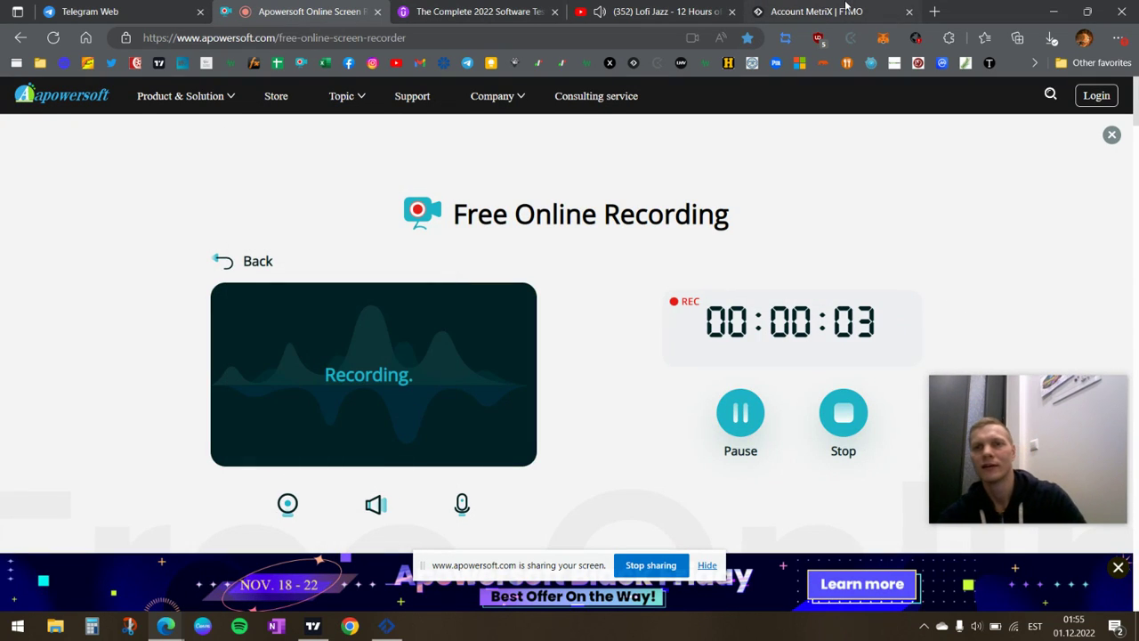
Step: Bring up the FTMO Account MetriX page showing the free trial's balance chart and account details
left_click(847, 12)
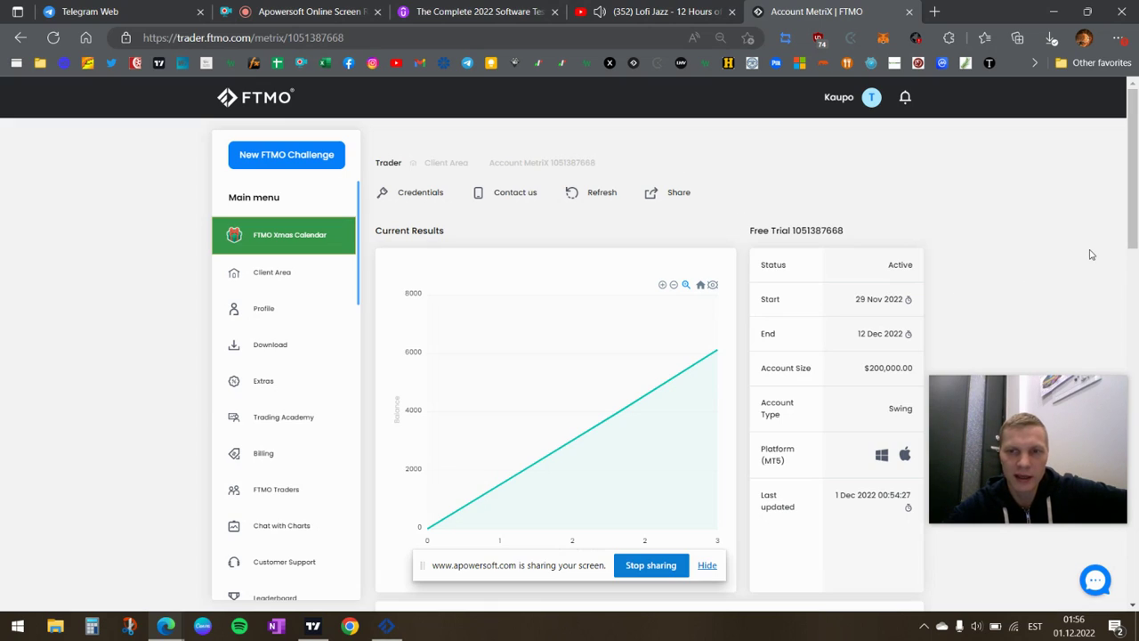
Step: Check today's date in the Windows clock flyout, then switch to the Telegram Web trading channel
mouse_move(997, 436)
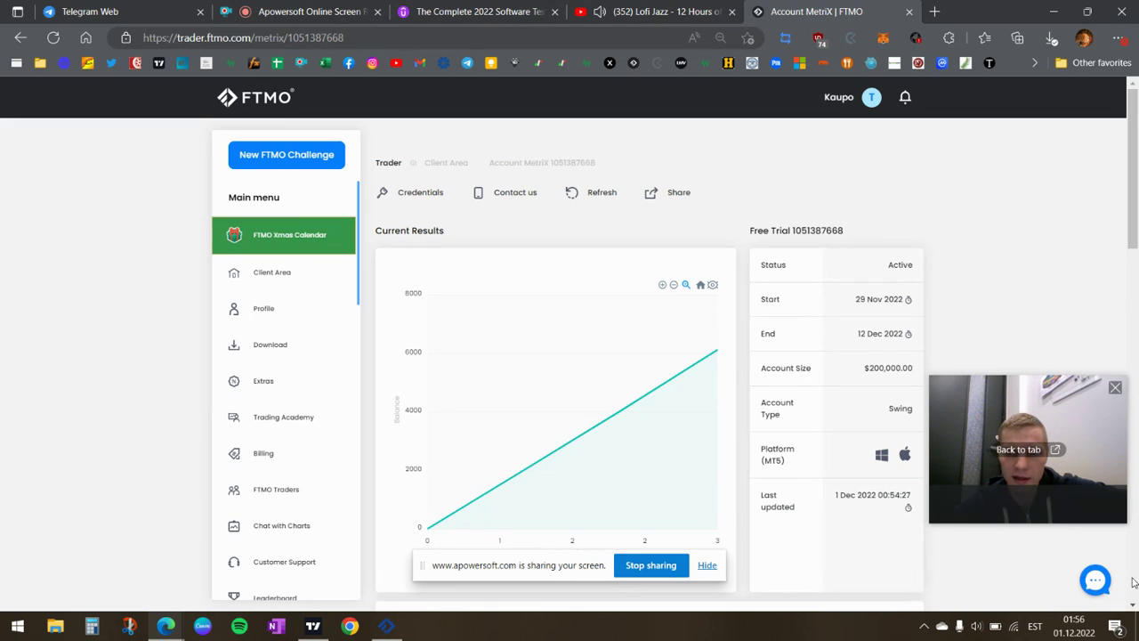
left_click(1074, 626)
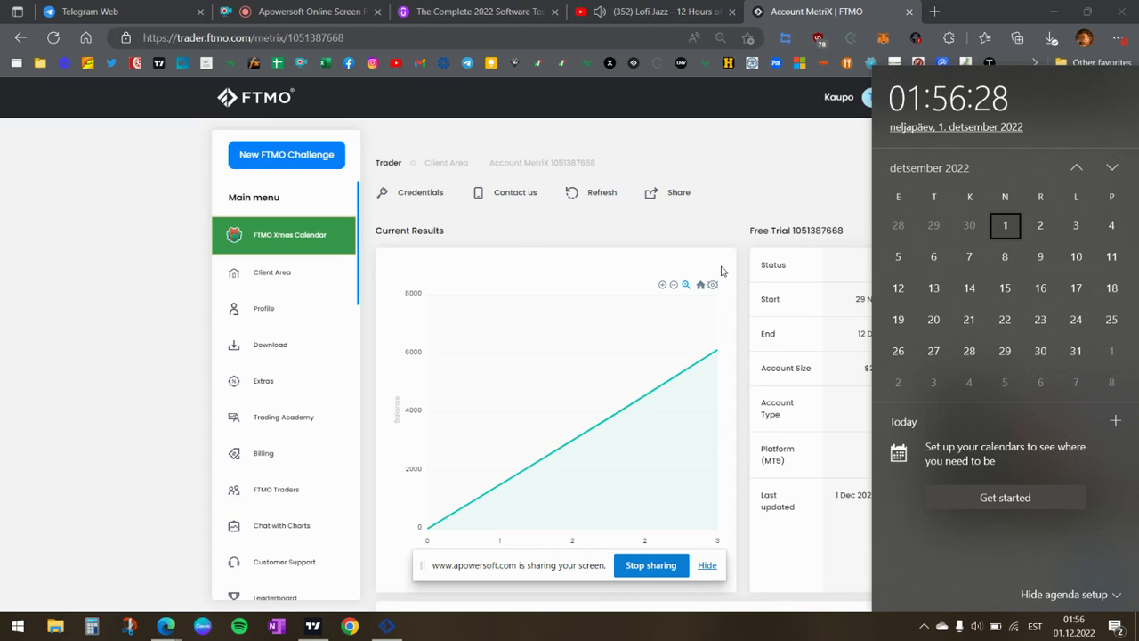
left_click(131, 275)
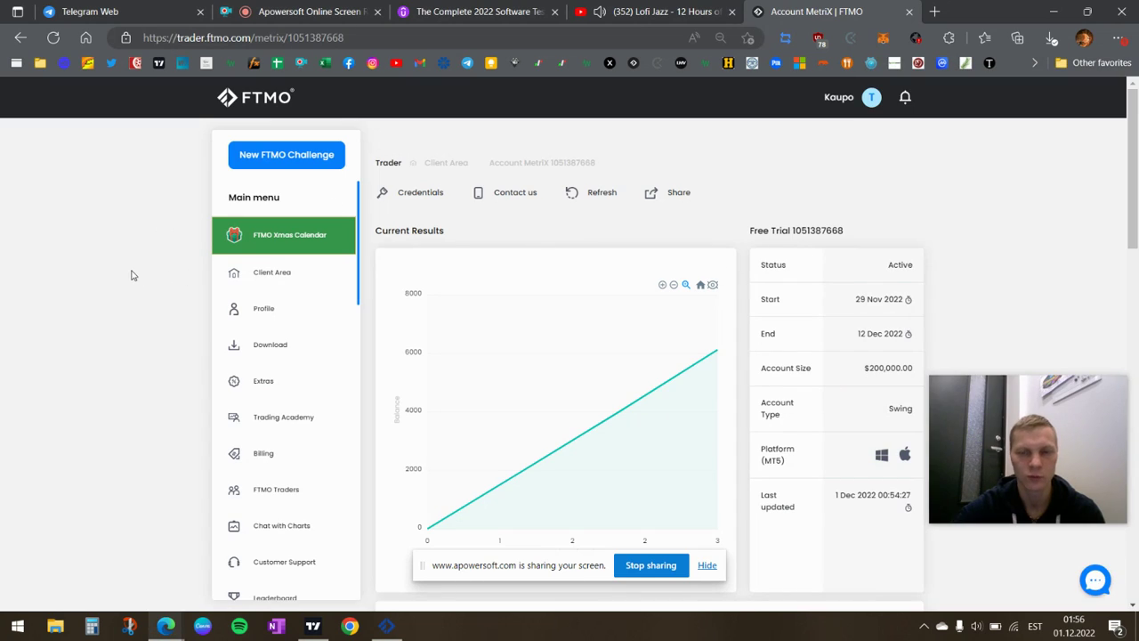
left_click(113, 9)
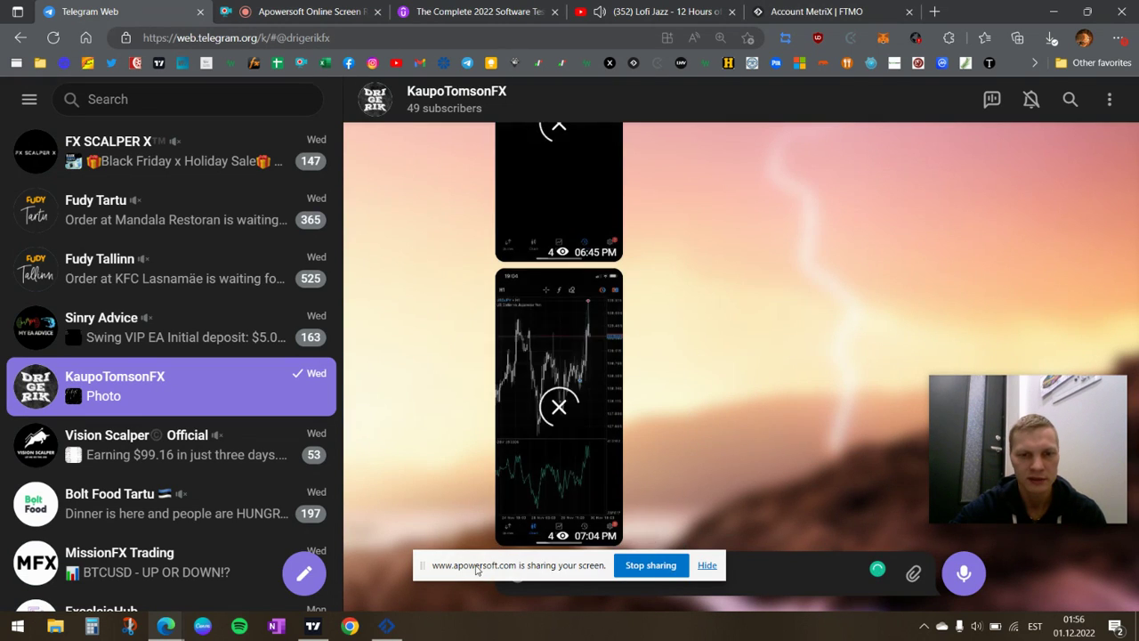
left_click_drag(465, 570, 459, 632)
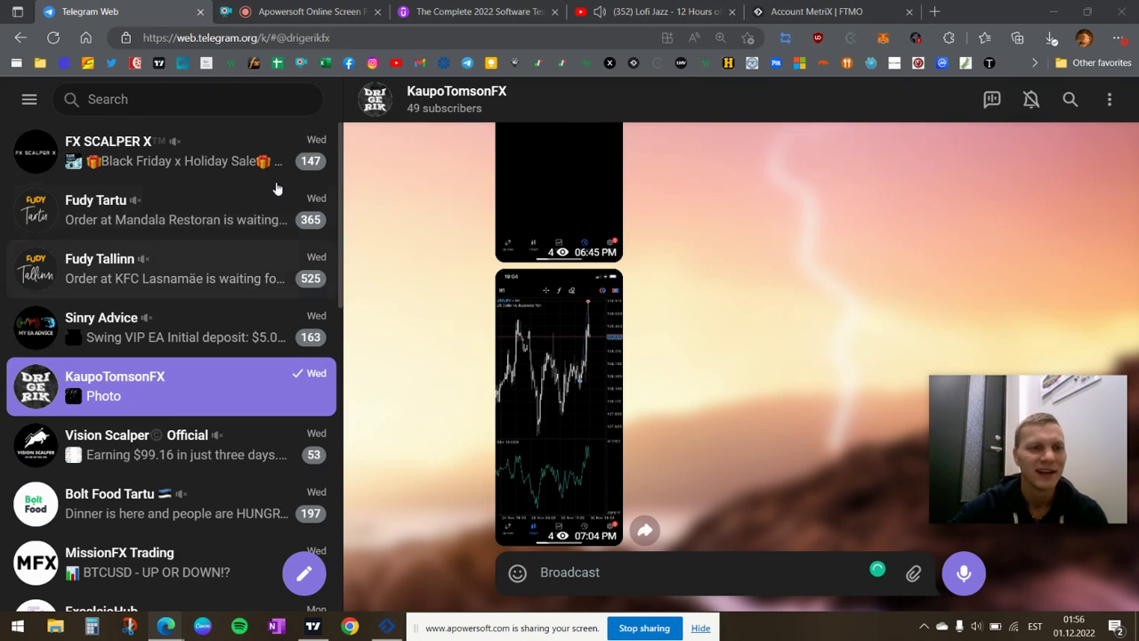
scroll(512, 434, "up", 3)
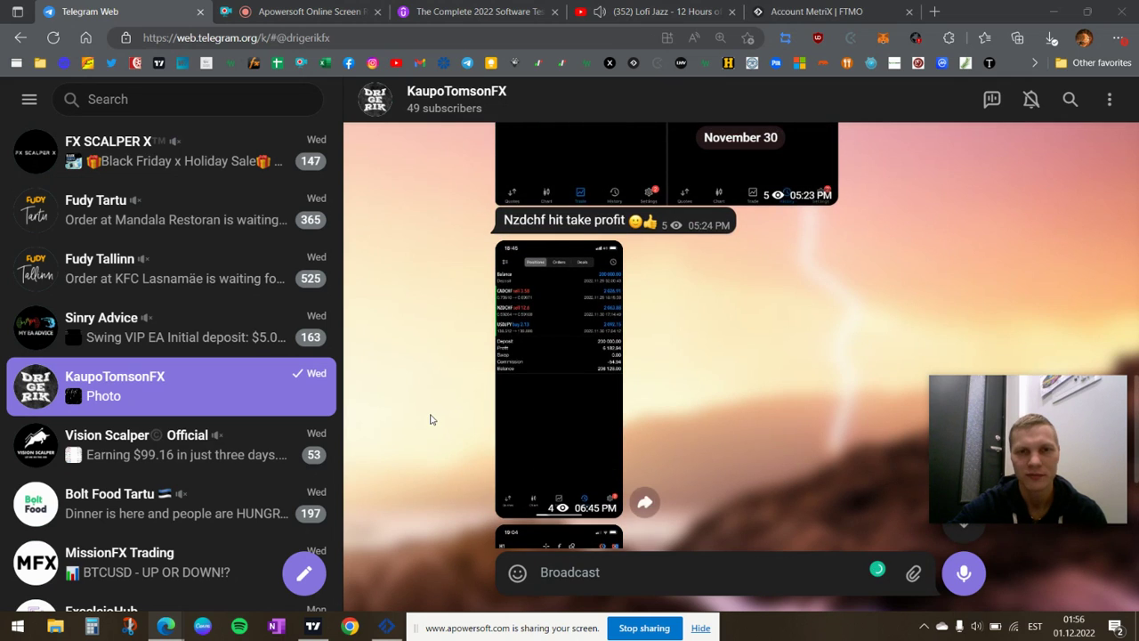
scroll(431, 419, "up", 5)
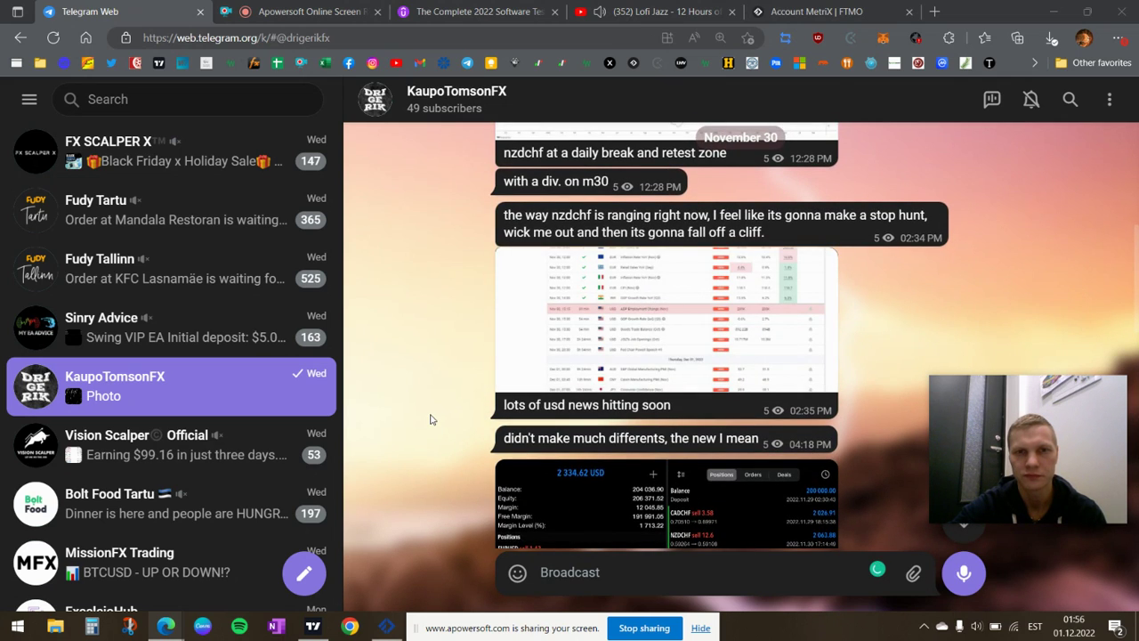
scroll(431, 419, "up", 5)
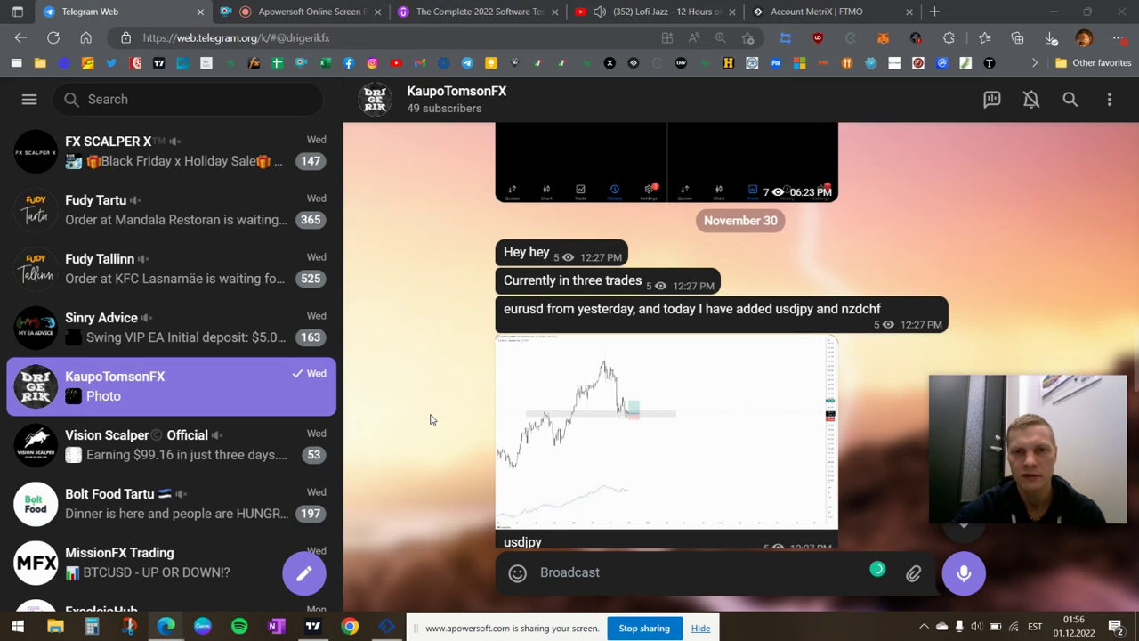
scroll(431, 419, "up", 4)
scroll(430, 419, "down", 10)
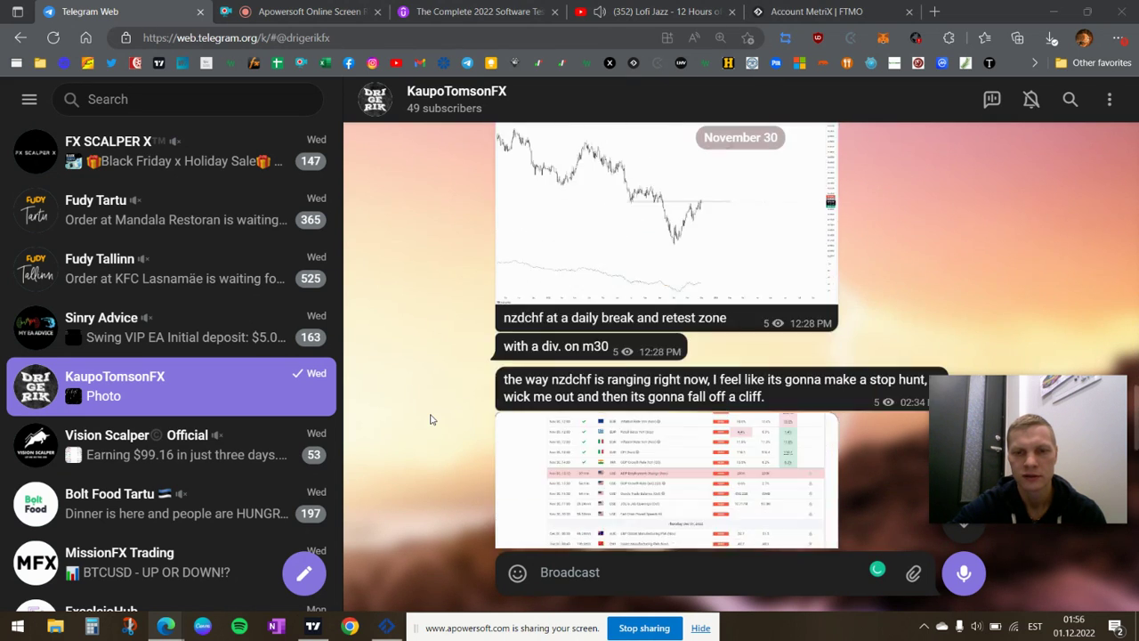
scroll(410, 525, "down", 1)
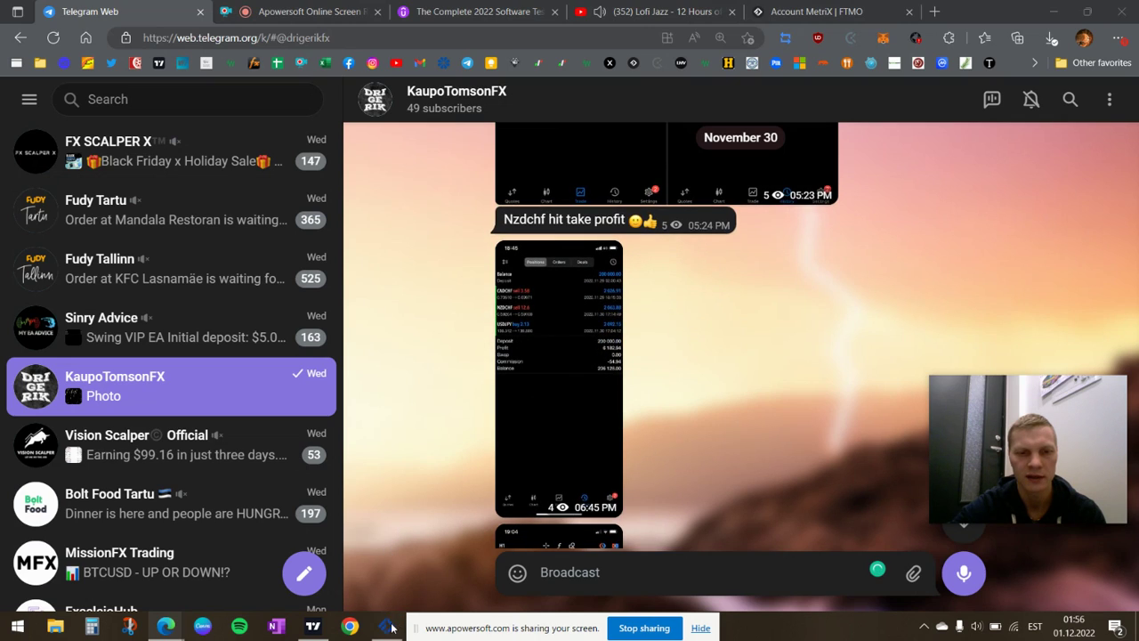
scroll(534, 378, "down", 3)
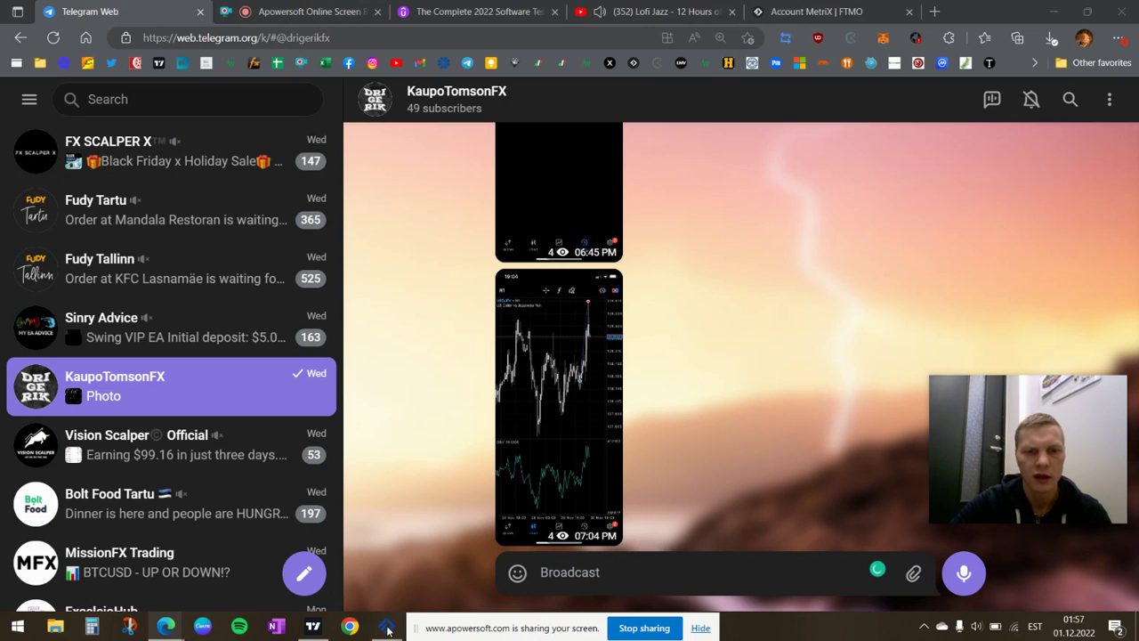
scroll(666, 399, "up", 3)
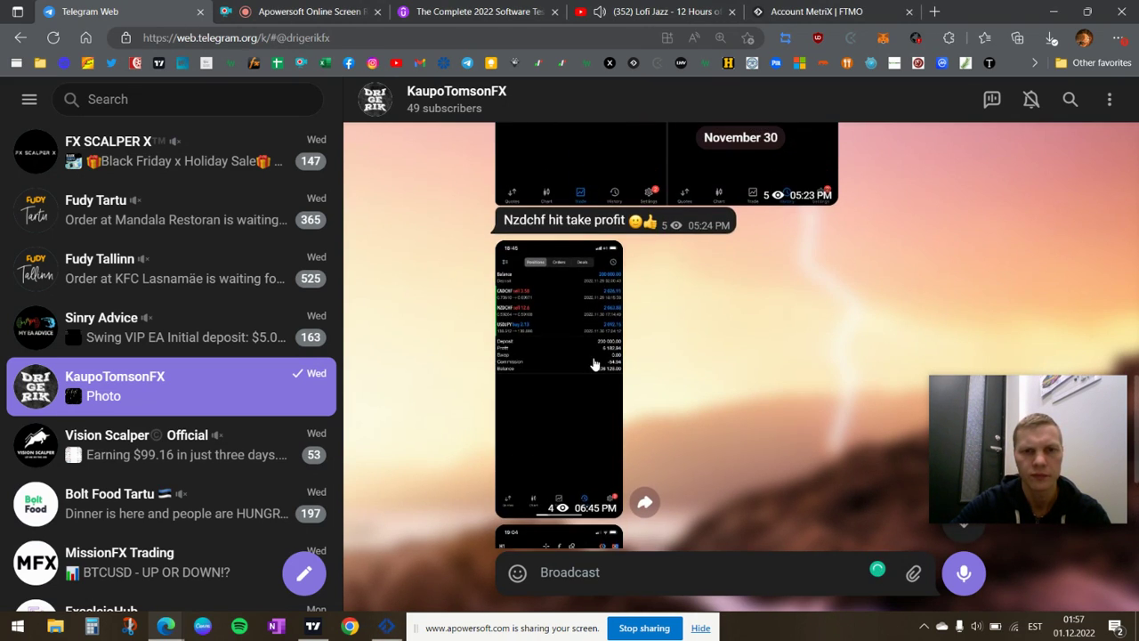
left_click(571, 338)
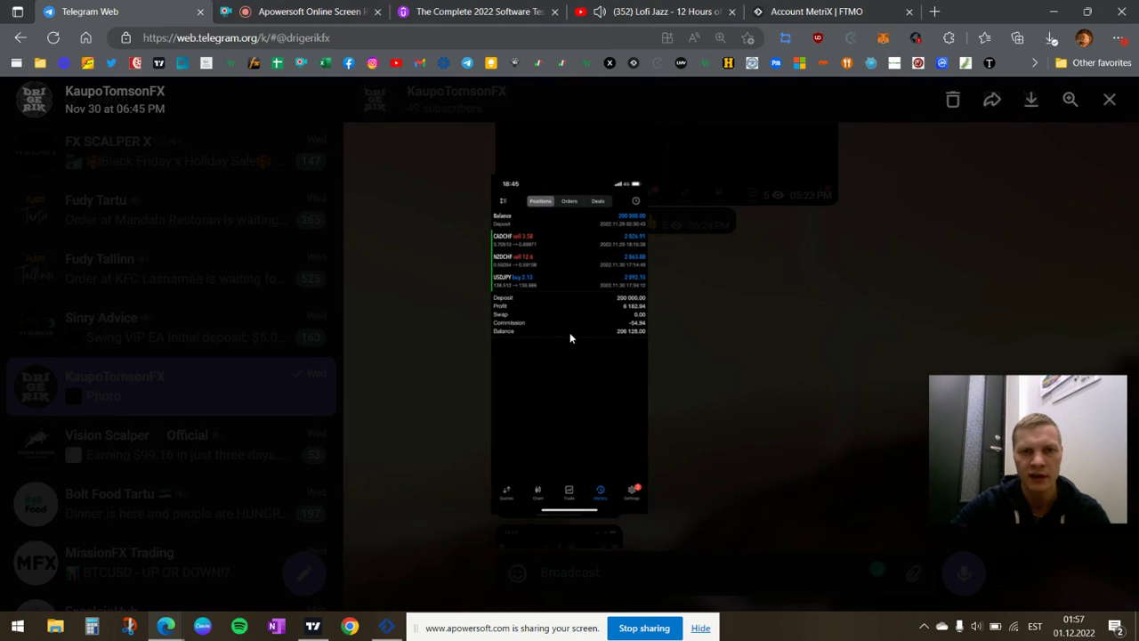
left_click(784, 324)
left_click(587, 401)
left_click(1070, 100)
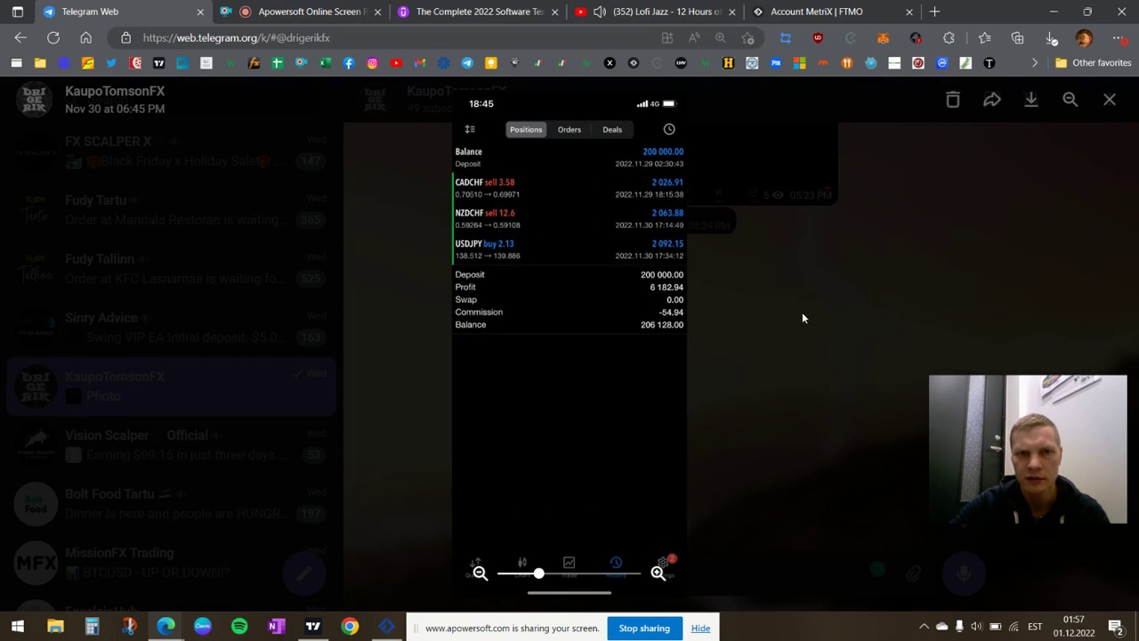
left_click(1109, 100)
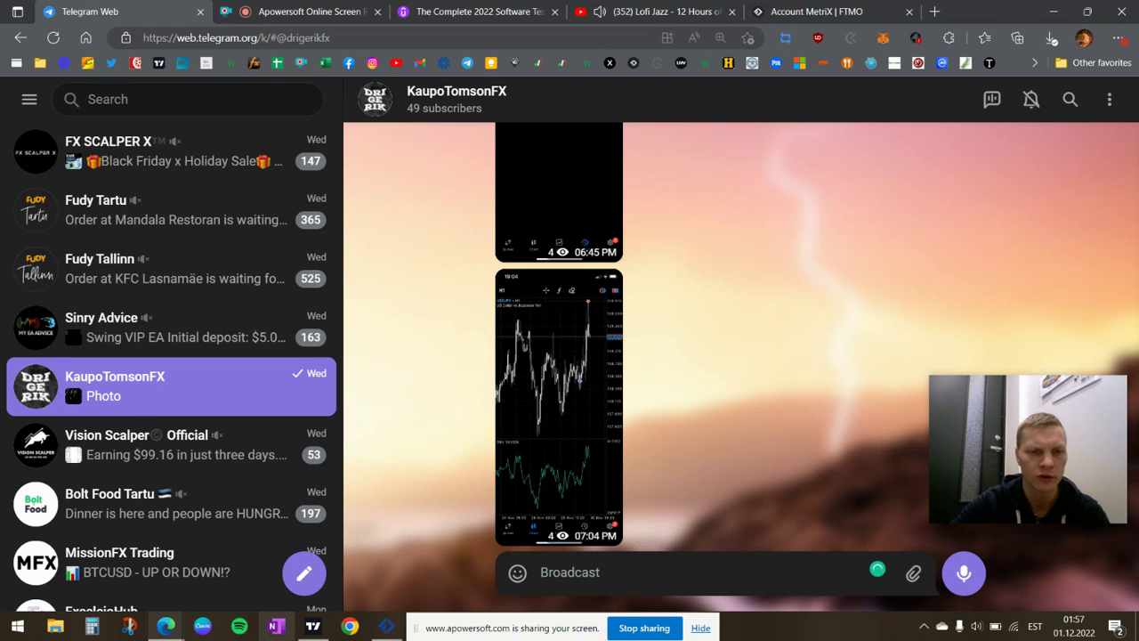
Step: Show EURUSD on the weekly timeframe and draw a grey zone along the weekly support lows
left_click(314, 627)
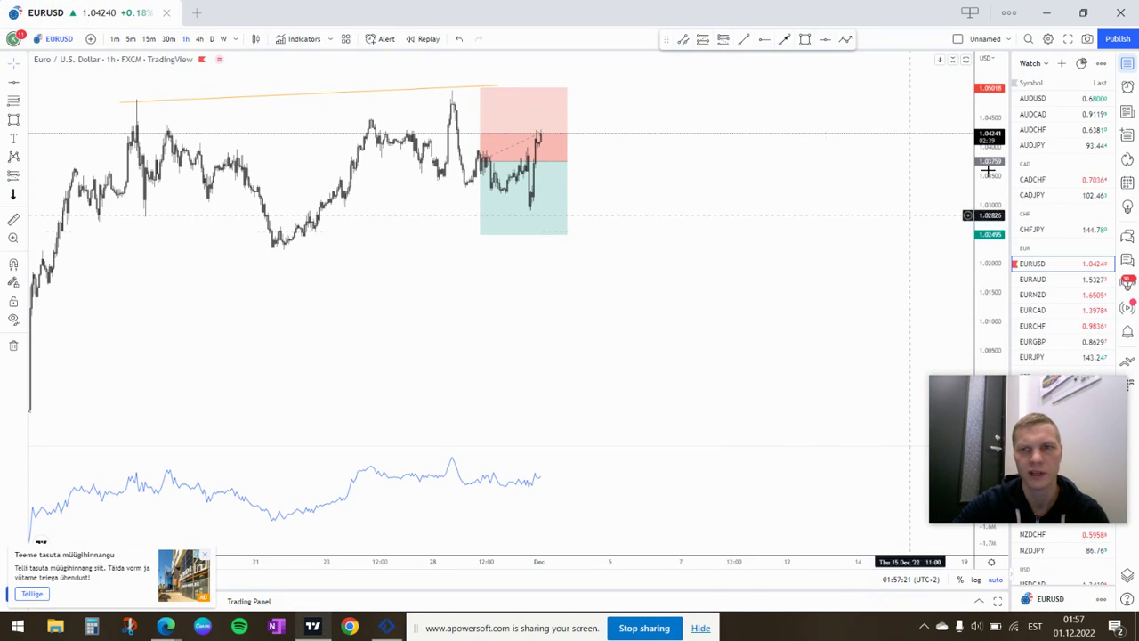
left_click_drag(1070, 424, 909, 445)
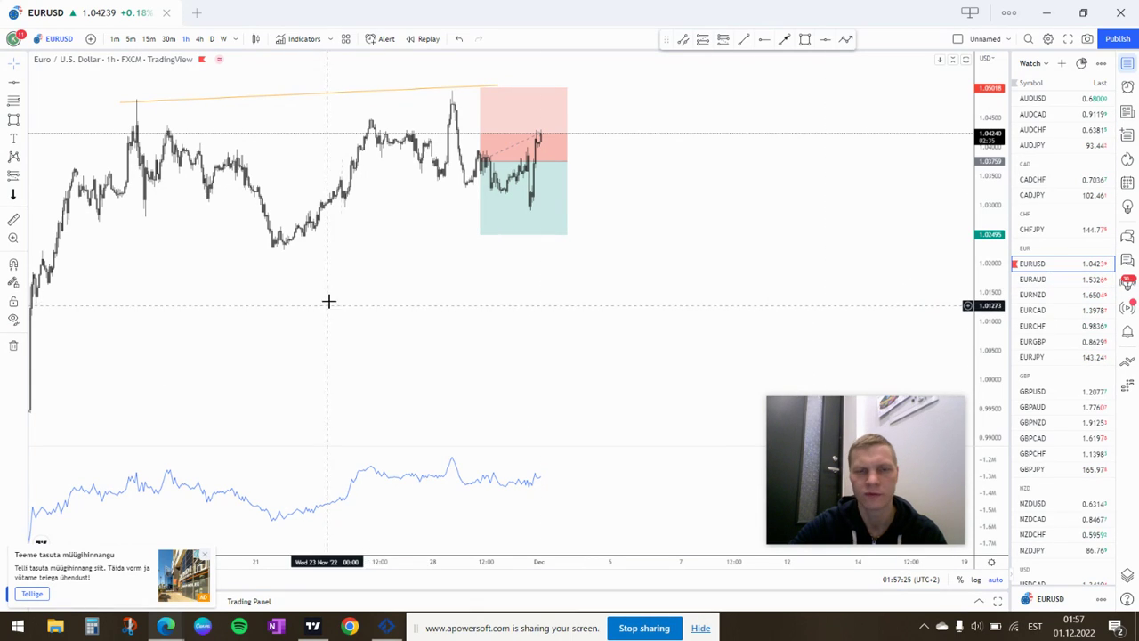
left_click_drag(401, 285, 485, 294)
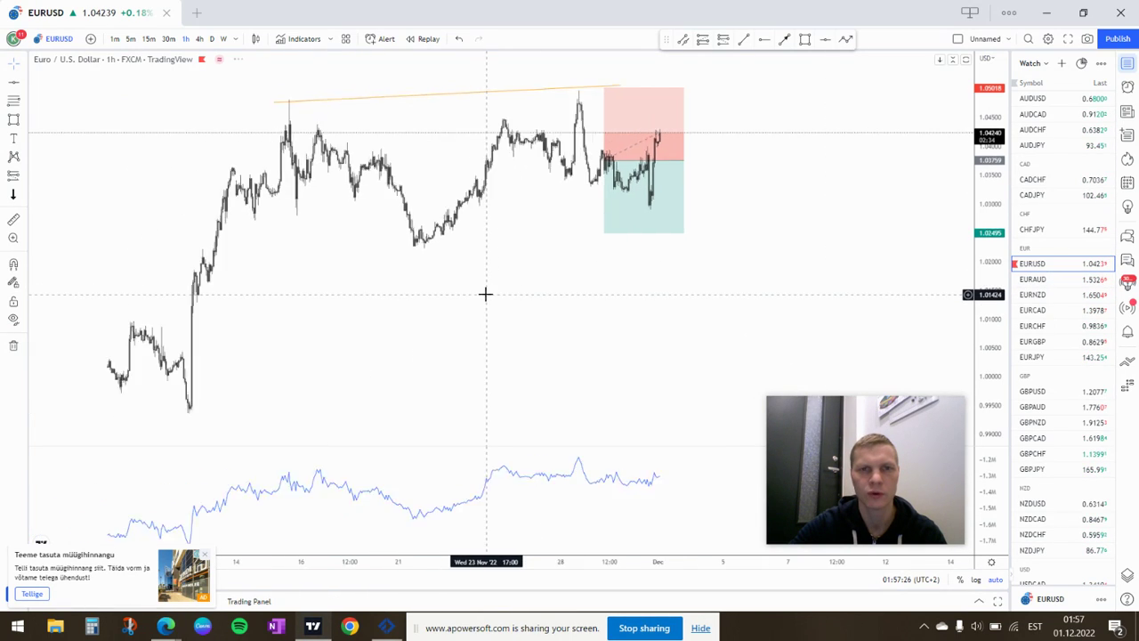
left_click(223, 38)
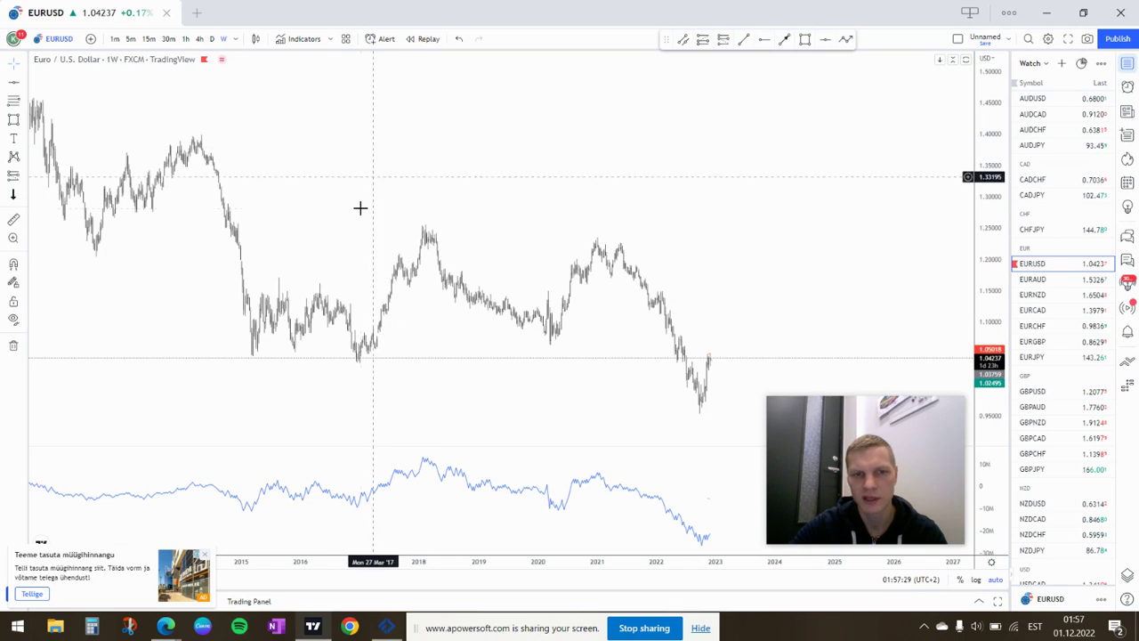
left_click(804, 39)
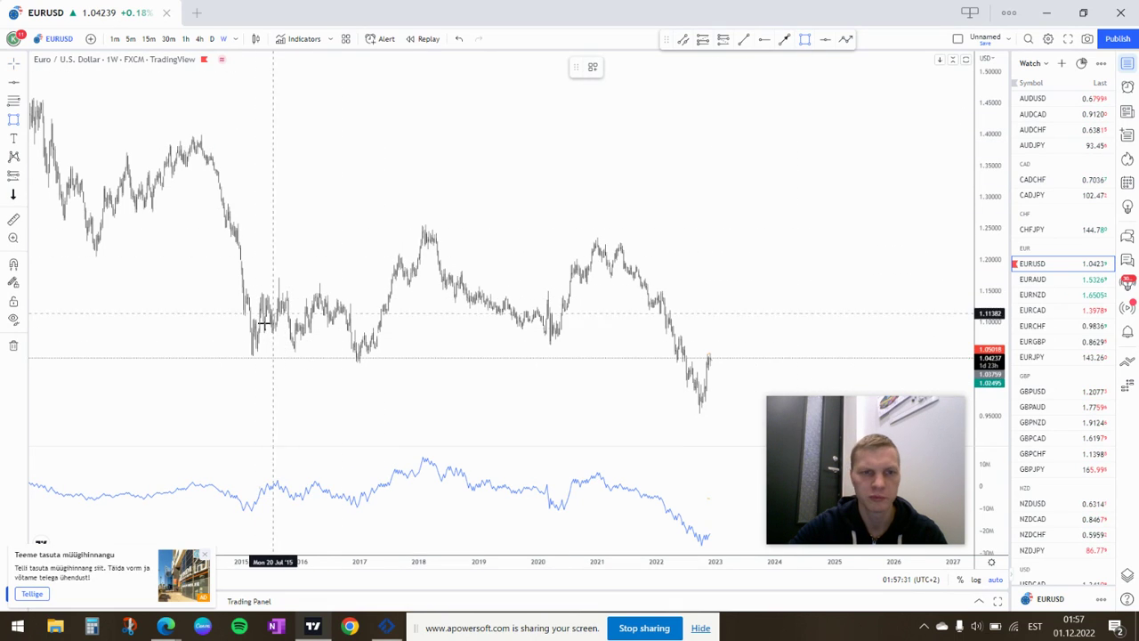
mouse_move(241, 346)
left_mouse_down()
mouse_move(703, 377)
mouse_move(765, 351)
mouse_move(756, 356)
left_mouse_up()
left_click(745, 257)
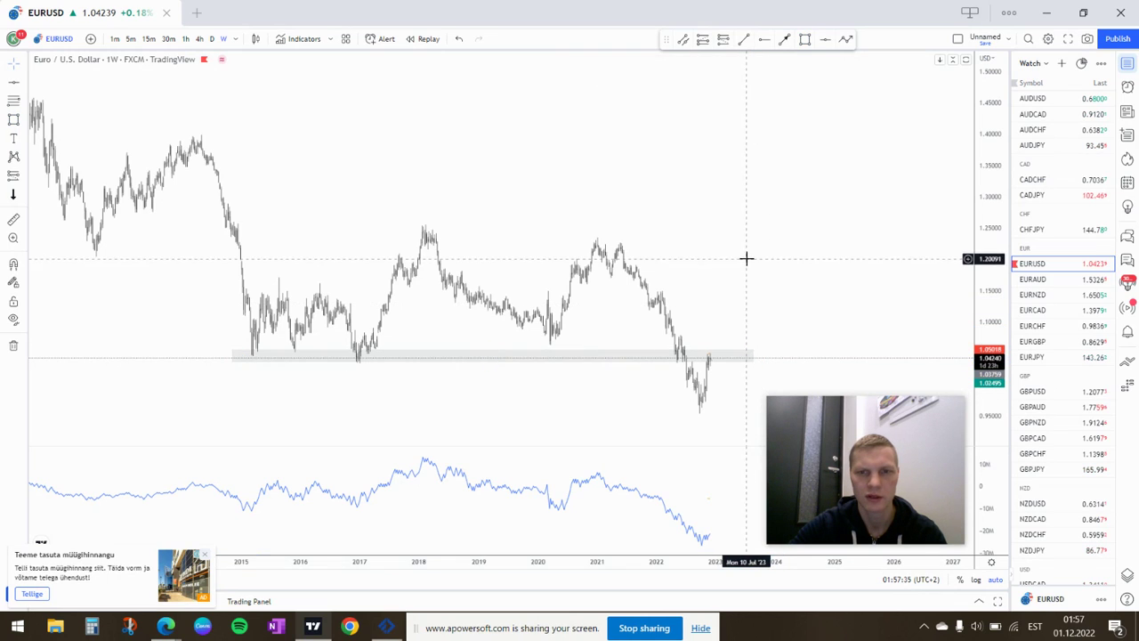
Step: Review EURUSD history on the daily and 4-hour timeframes
left_click(212, 38)
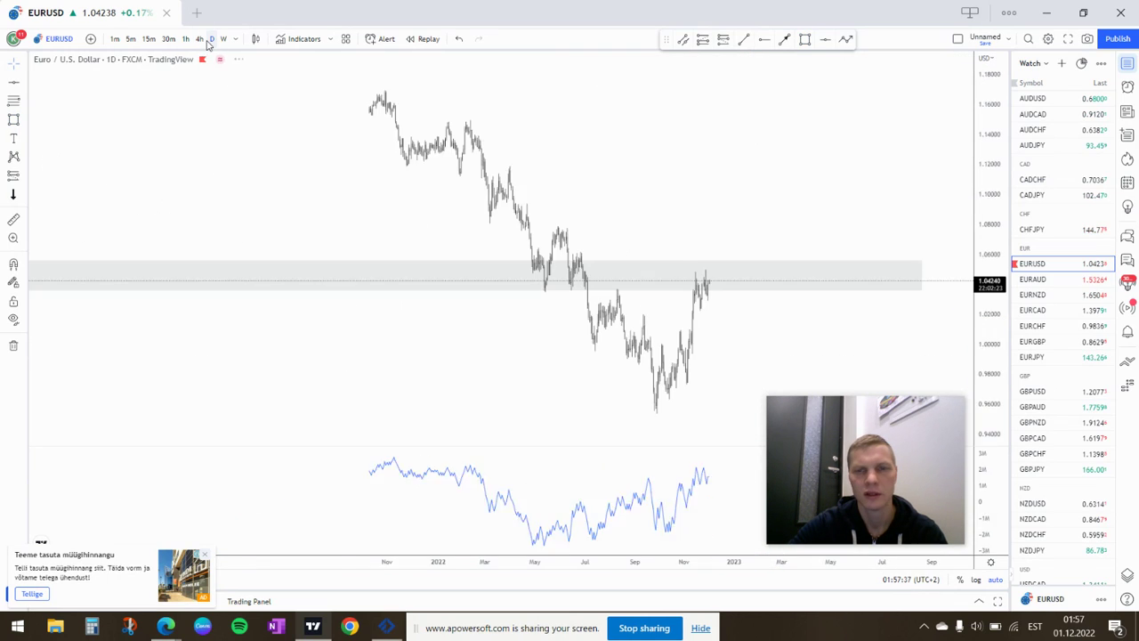
scroll(938, 204, "up", 5)
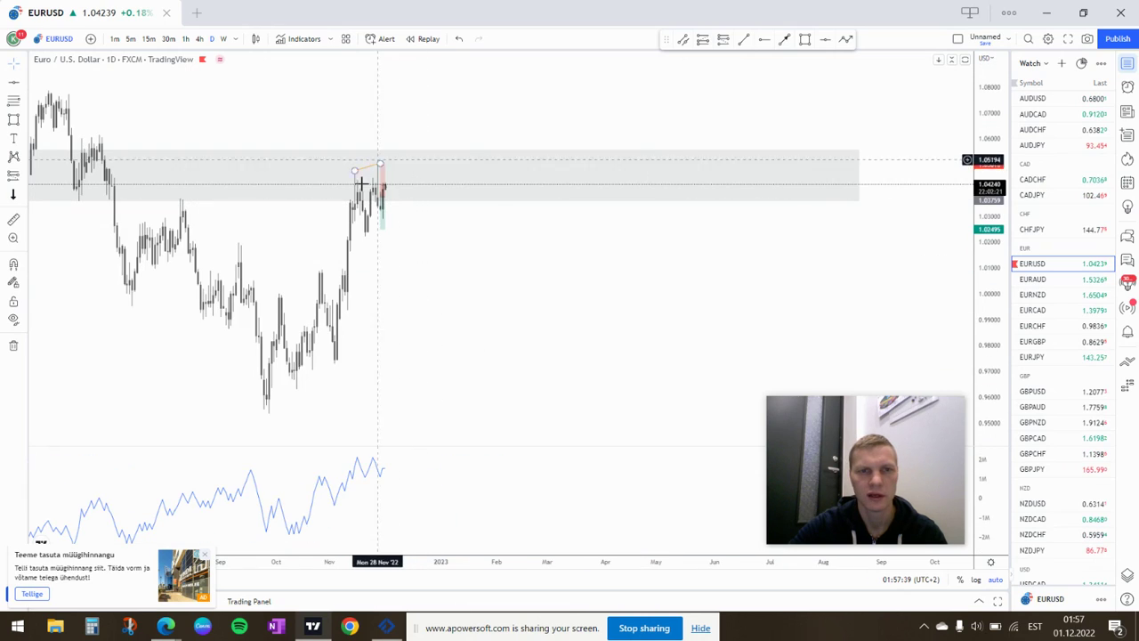
left_click(200, 38)
scroll(463, 178, "down", 2)
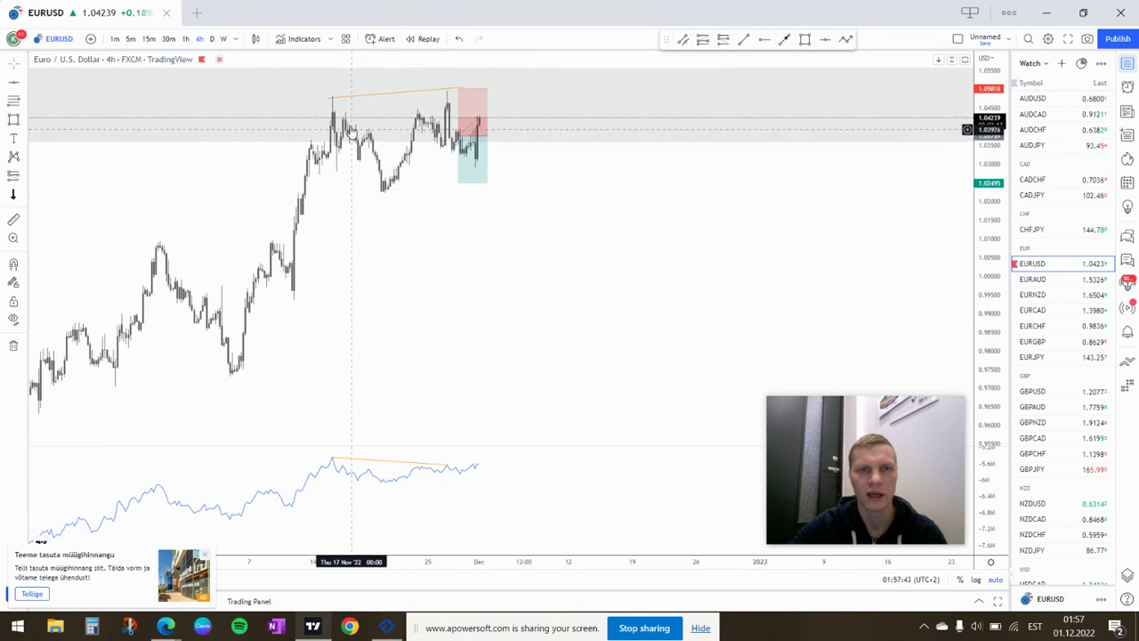
scroll(430, 186, "left", 3)
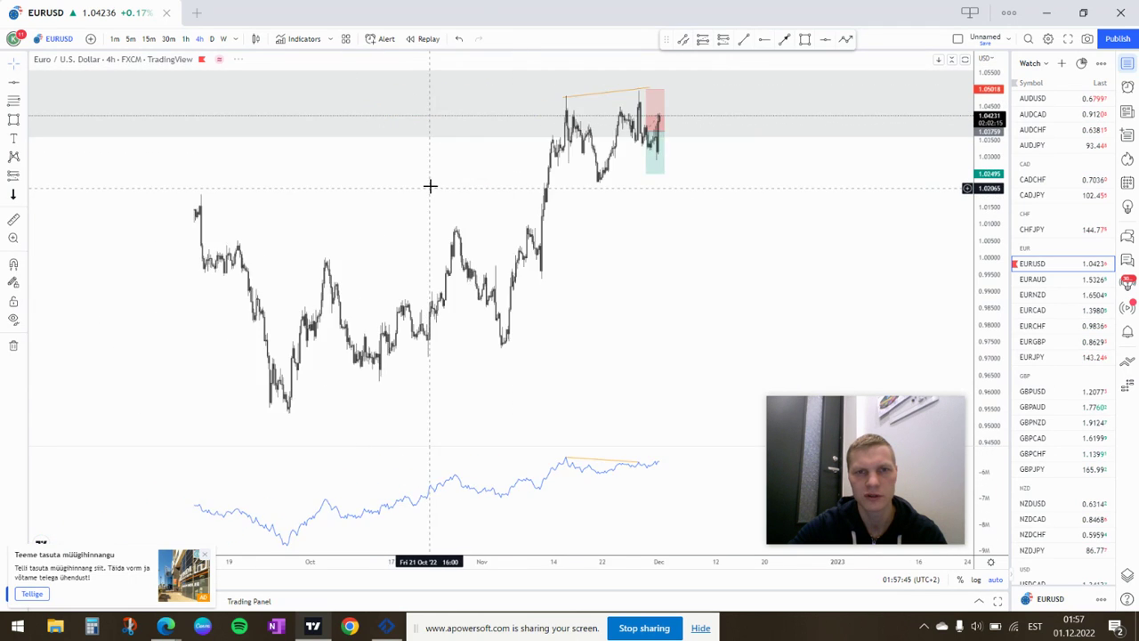
left_click_drag(430, 186, 831, 154)
scroll(626, 259, "up", 4)
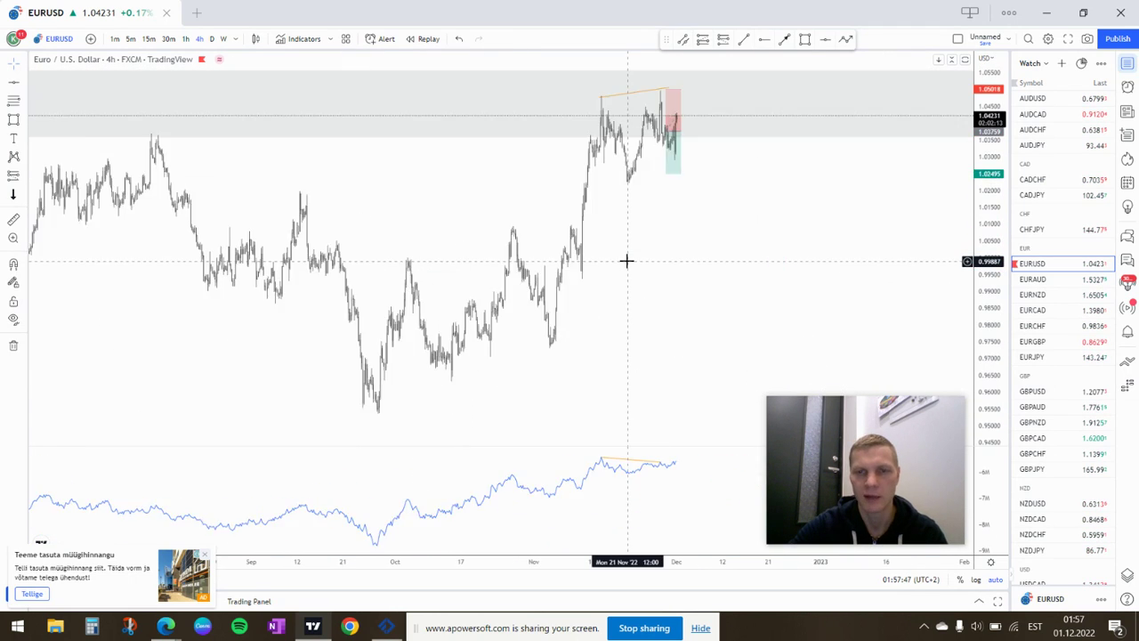
scroll(626, 260, "up", 1)
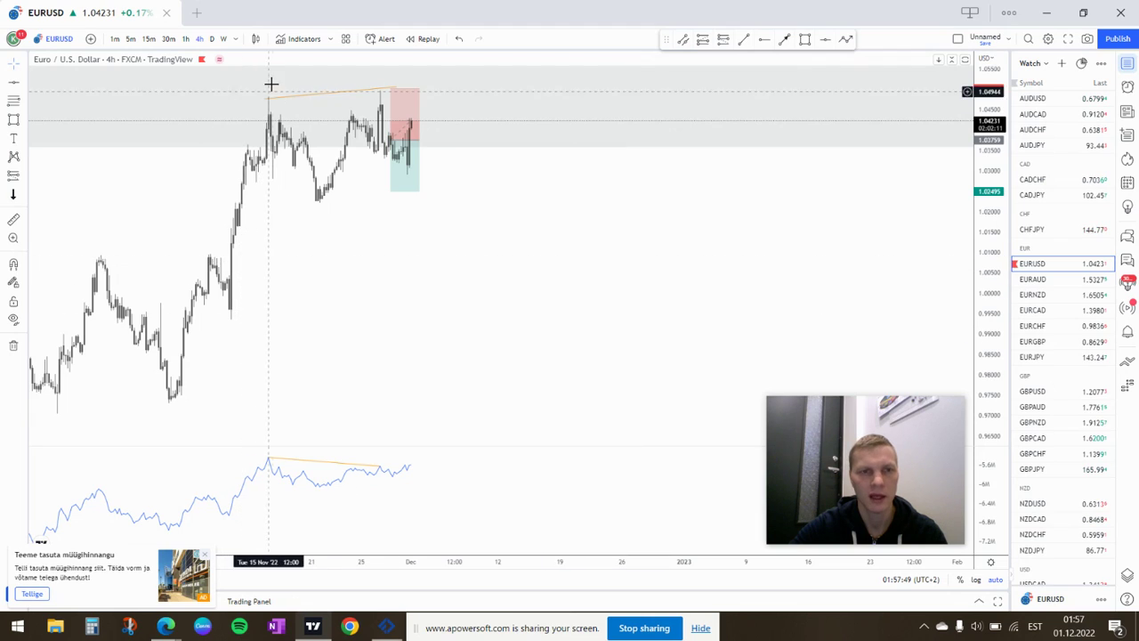
left_click_drag(524, 272, 560, 293)
scroll(559, 293, "down", 3)
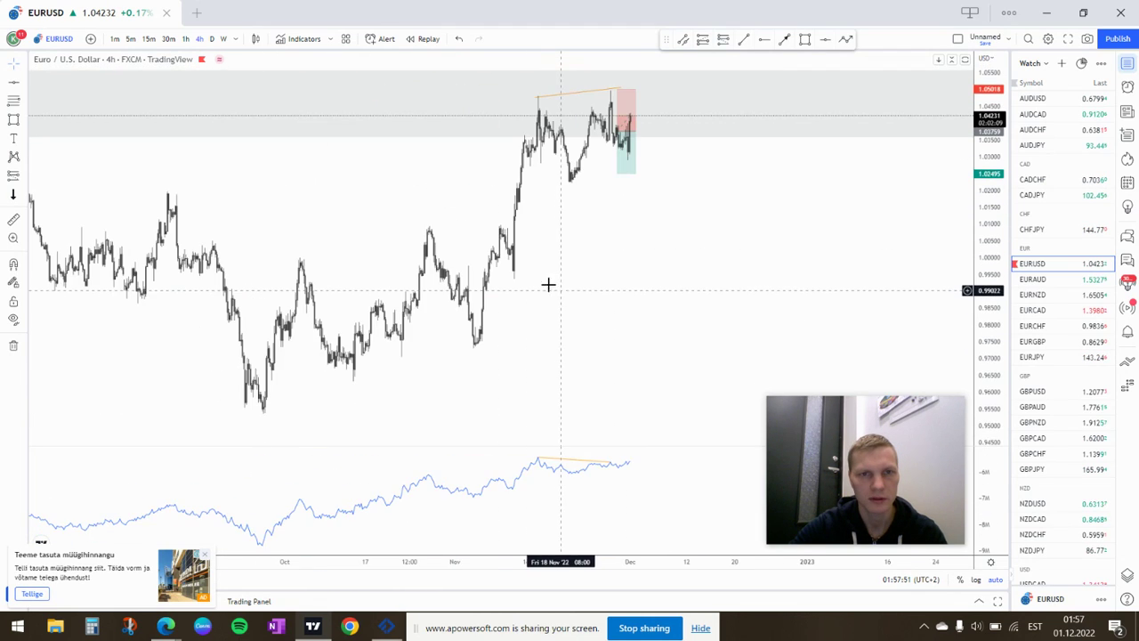
Step: Inspect the EURUSD 1-hour position box, then bring up the CADCHF chart
left_click(186, 39)
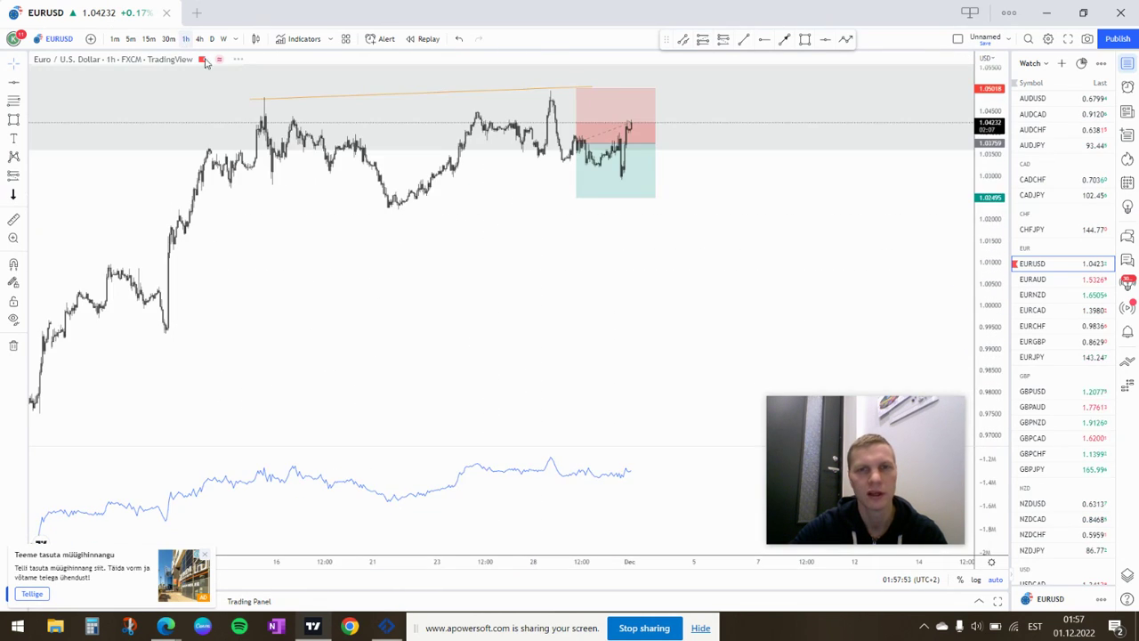
scroll(288, 158, "up", 4)
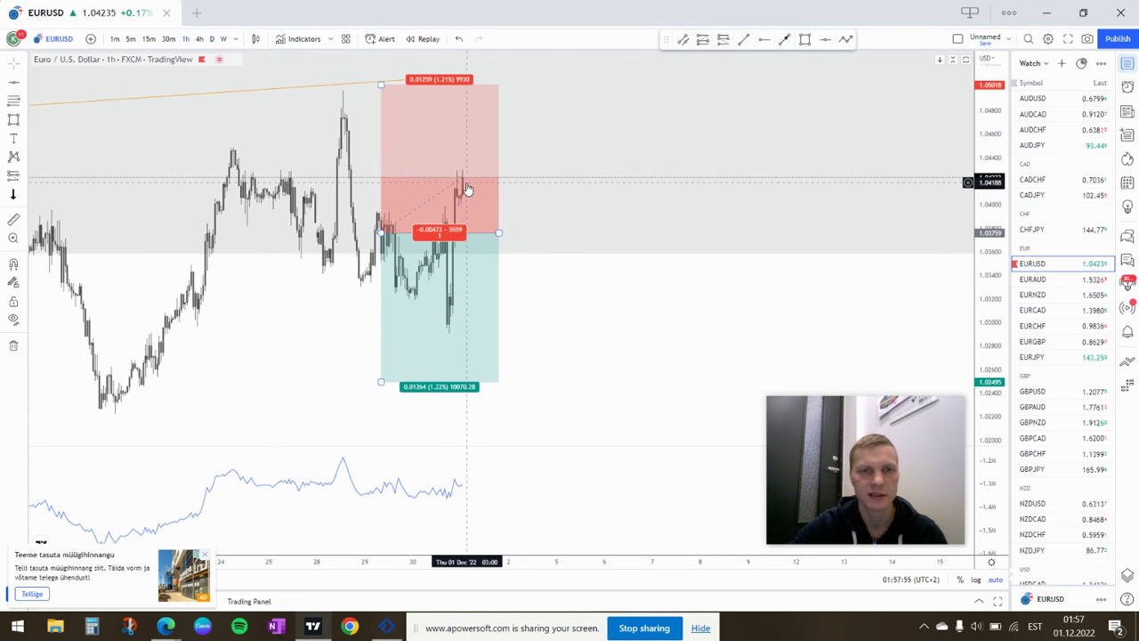
left_click_drag(341, 301, 370, 300)
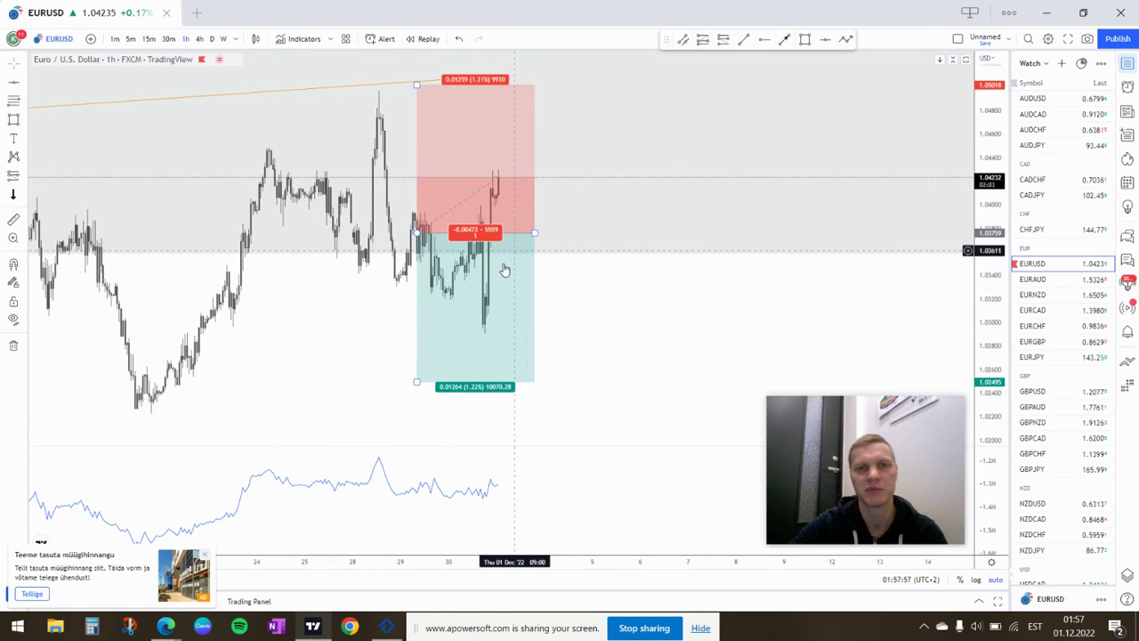
scroll(443, 246, "down", 3)
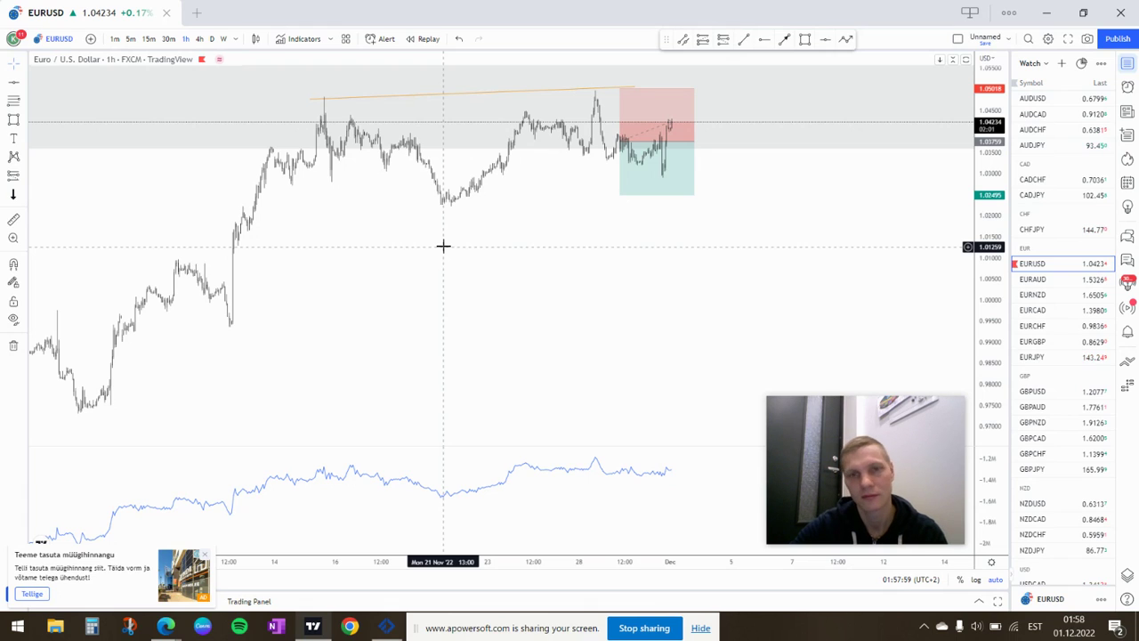
scroll(544, 227, "down", 3)
scroll(555, 223, "up", 4)
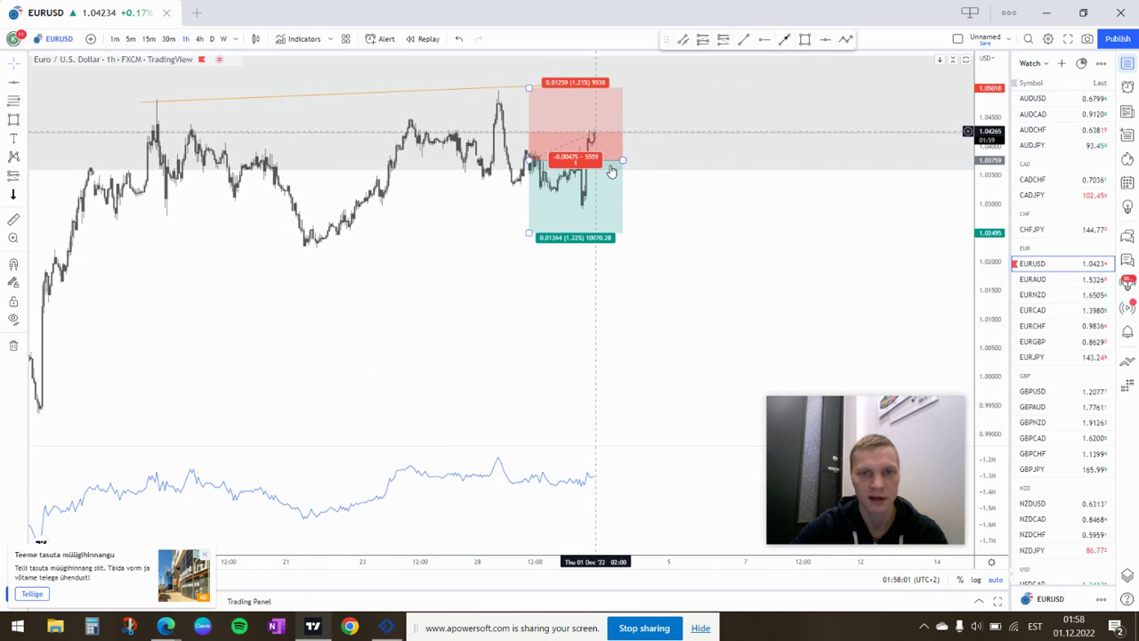
scroll(623, 267, "right", 1)
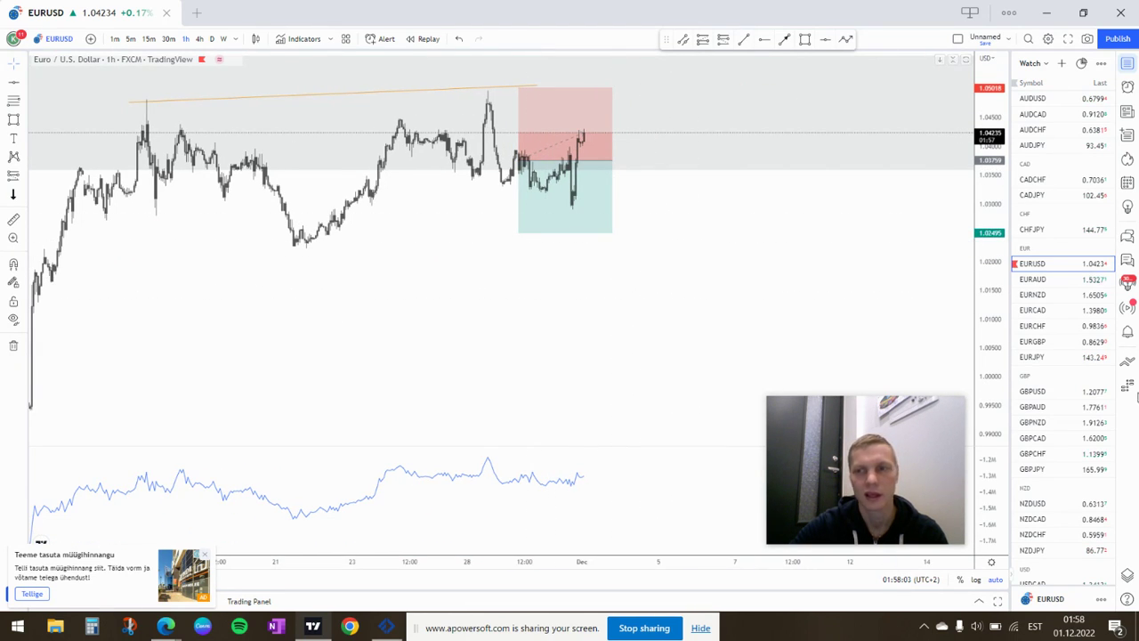
scroll(1059, 436, "down", 2)
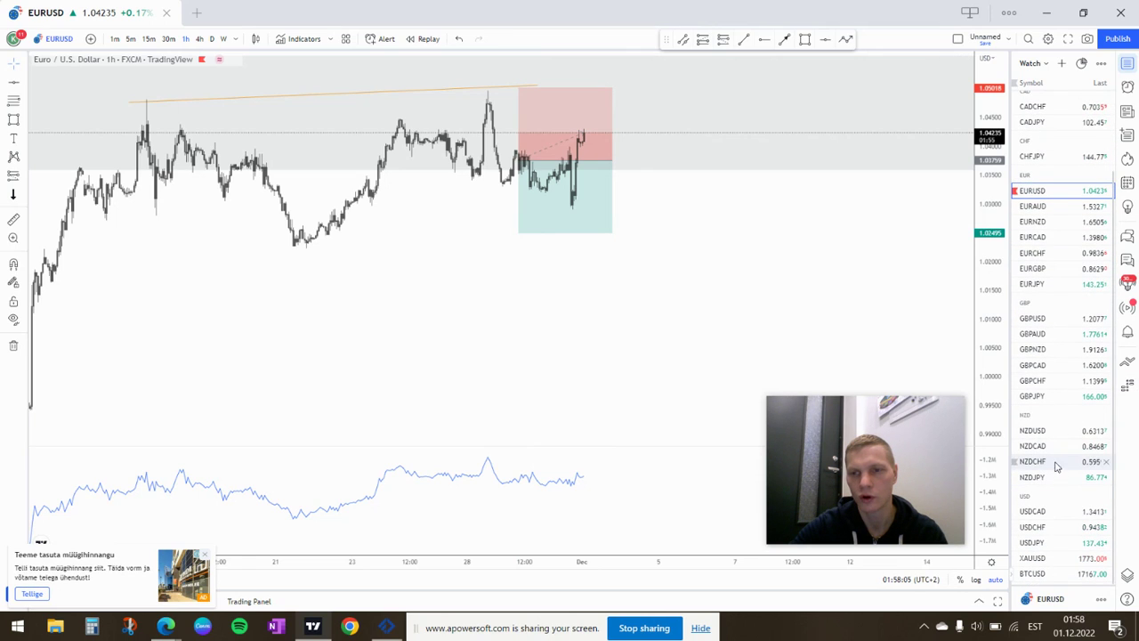
left_click(1037, 108)
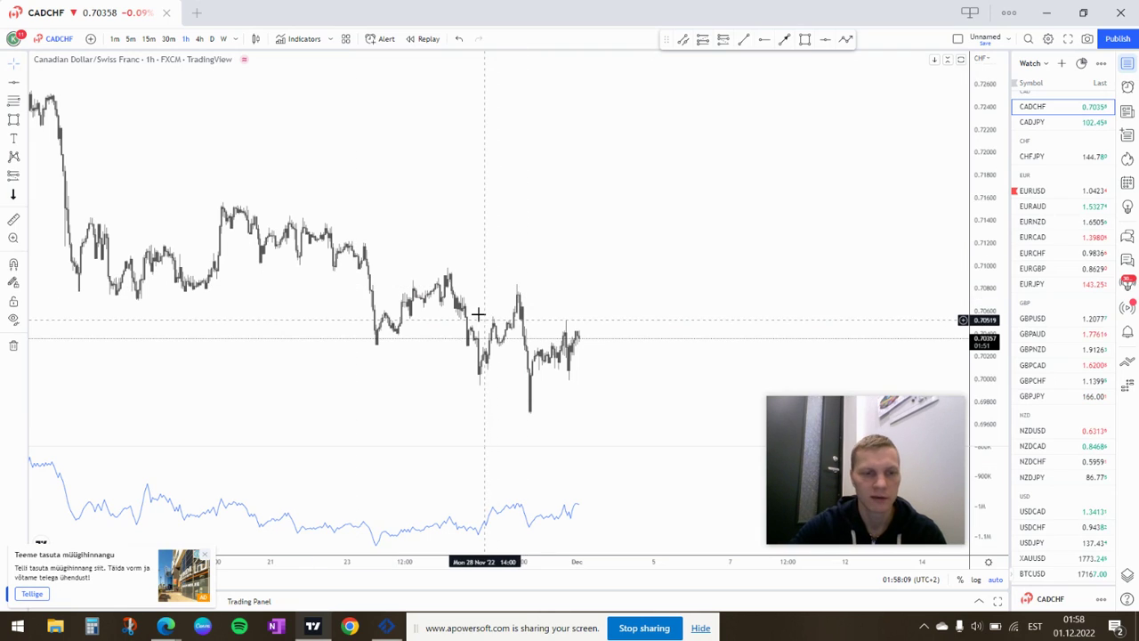
Step: Bring the Edge window forward and load the trading journal spreadsheet in a new tab
mouse_move(165, 626)
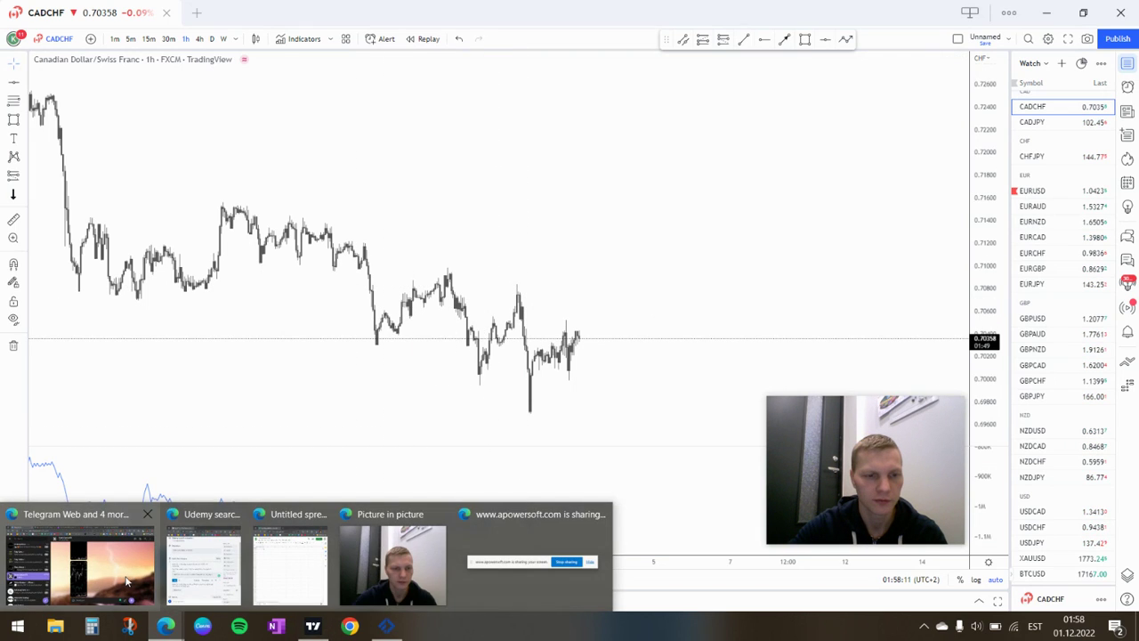
left_click(126, 581)
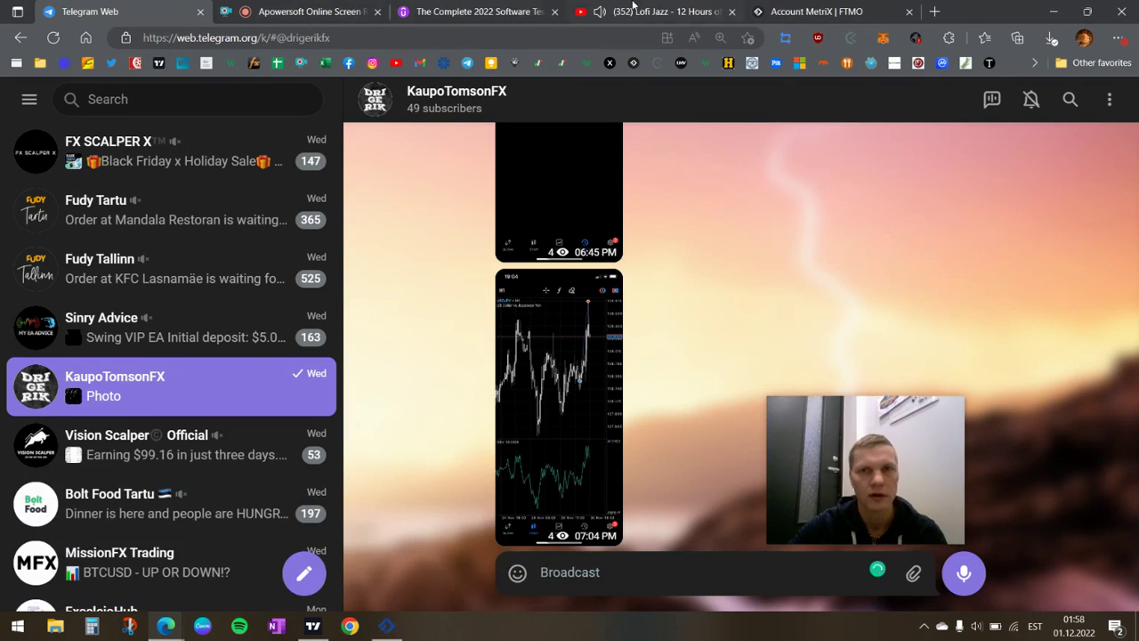
left_click(934, 12)
left_click(277, 62)
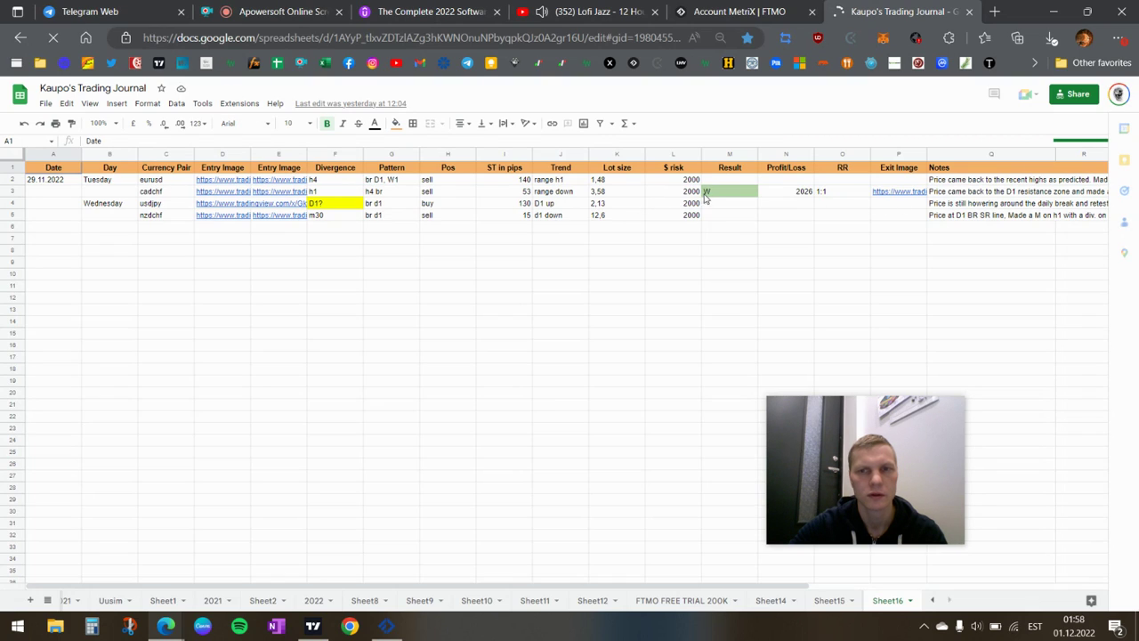
Step: Open the CADCHF entry chart link in cell E3 as a TradingView 4-hour snapshot
left_click(247, 201)
left_click(292, 210)
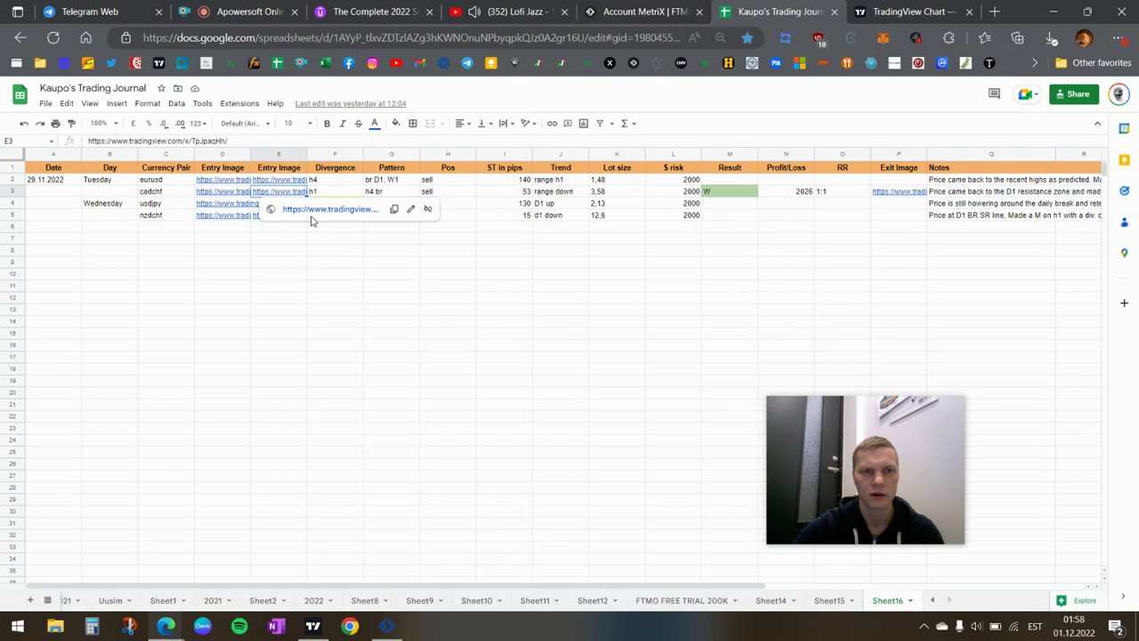
left_click(313, 215)
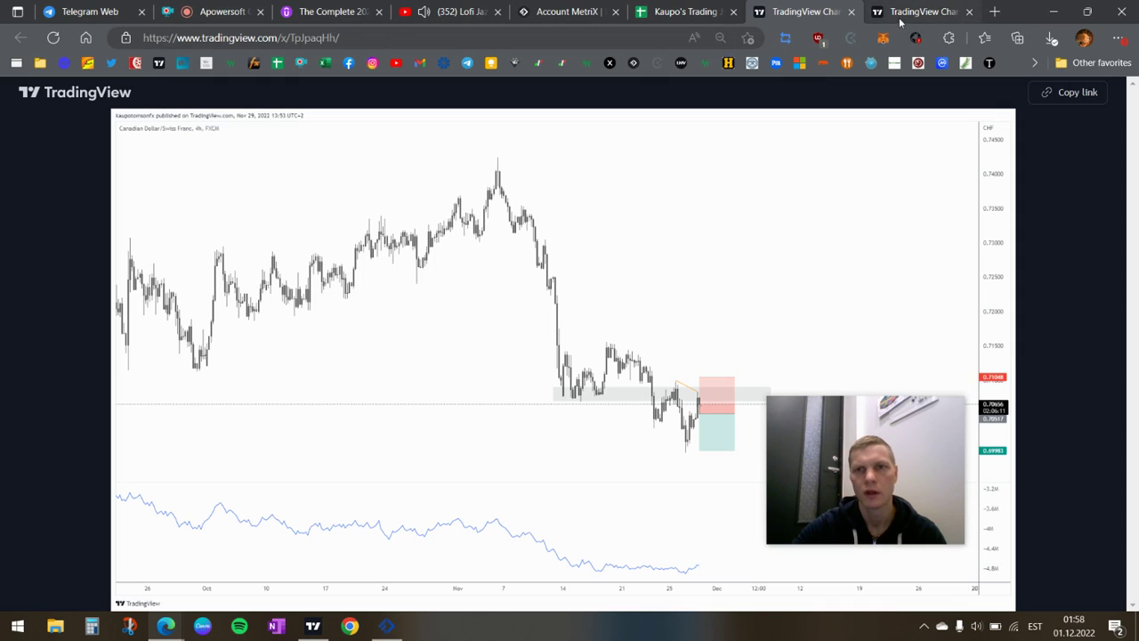
Step: Return to the live CADCHF chart and show it as 4-hour candles
left_click(313, 626)
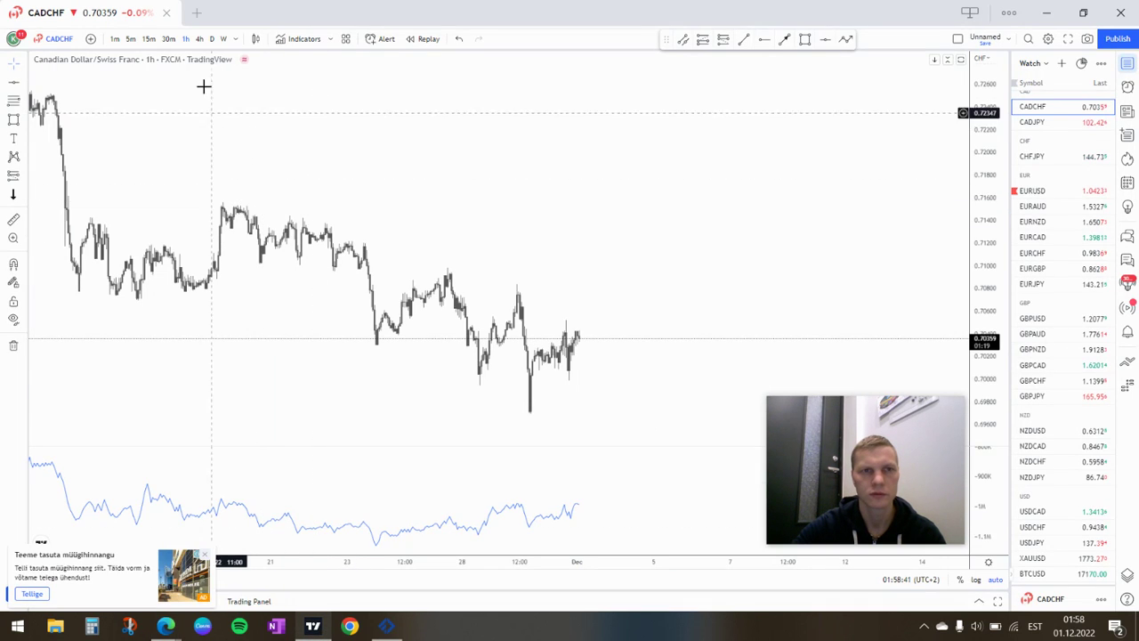
left_click(199, 39)
scroll(551, 294, "down", 10)
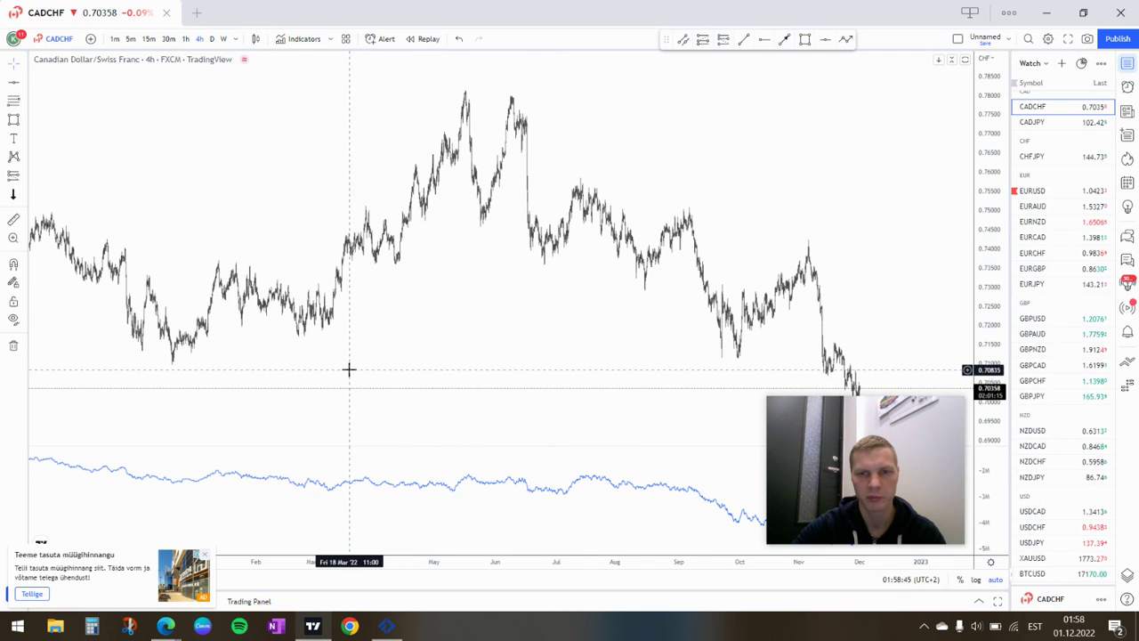
Step: Draw a thin grey support zone near 0.710–0.713, just above current price
left_click(804, 38)
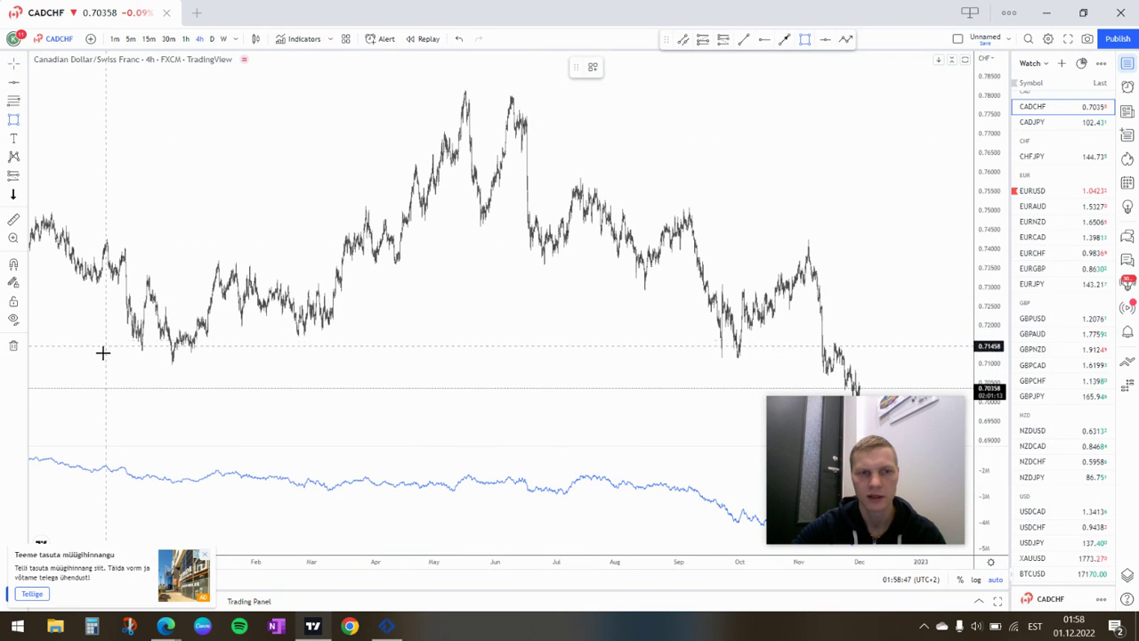
left_click(900, 355)
left_click_drag(884, 361, 880, 374)
left_click(472, 306)
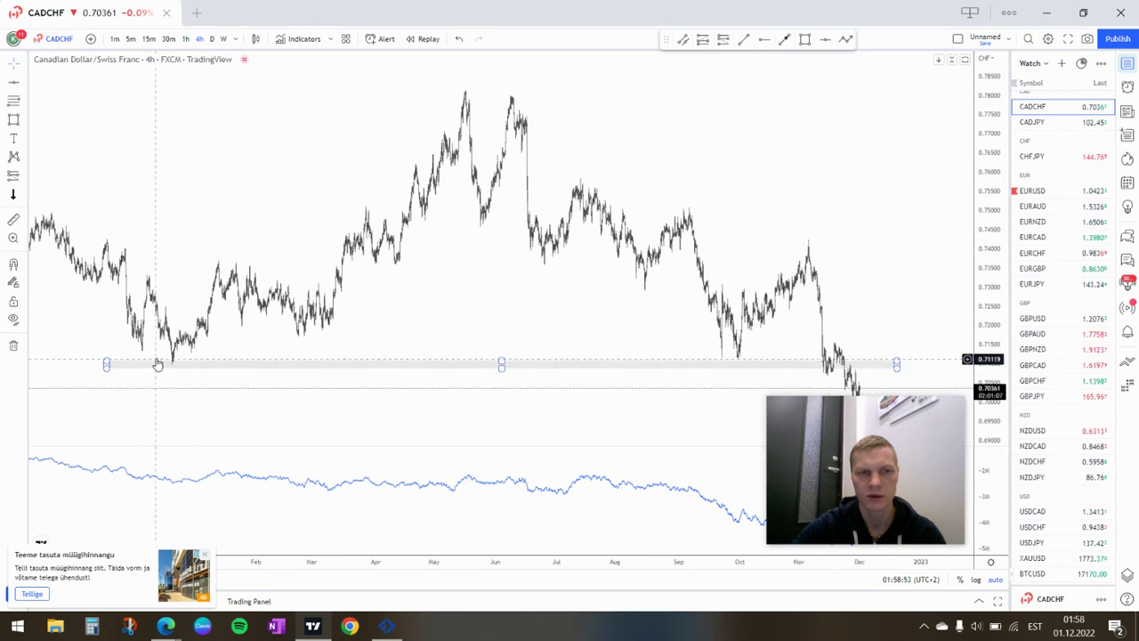
scroll(560, 374, "up", 4)
scroll(559, 374, "up", 3)
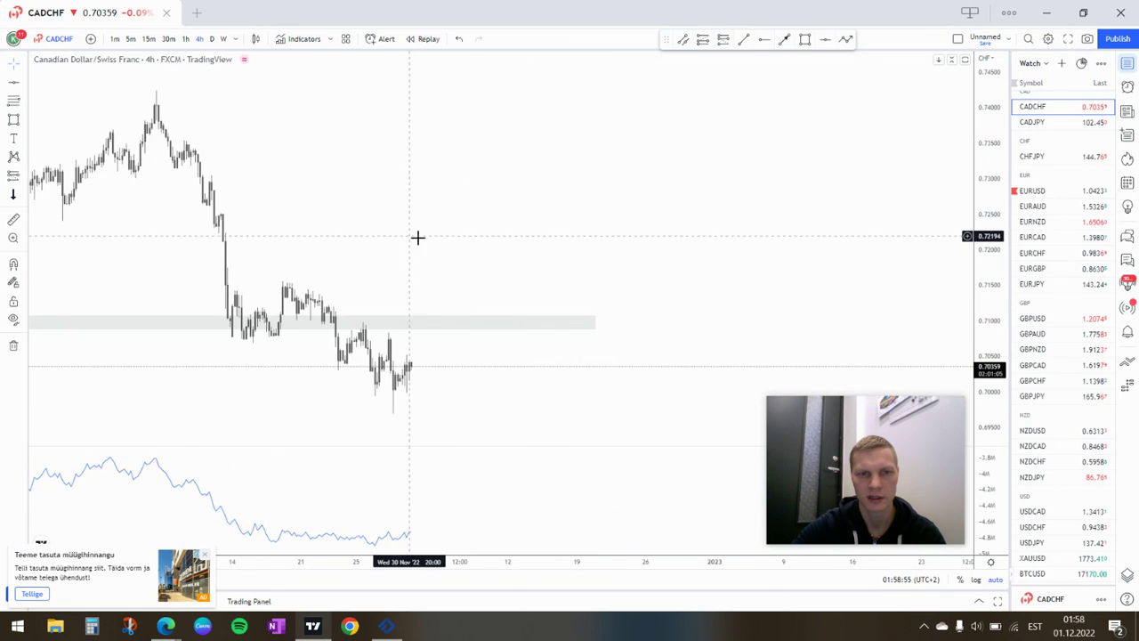
left_click_drag(417, 237, 620, 259)
scroll(485, 336, "up", 1)
scroll(486, 337, "up", 1)
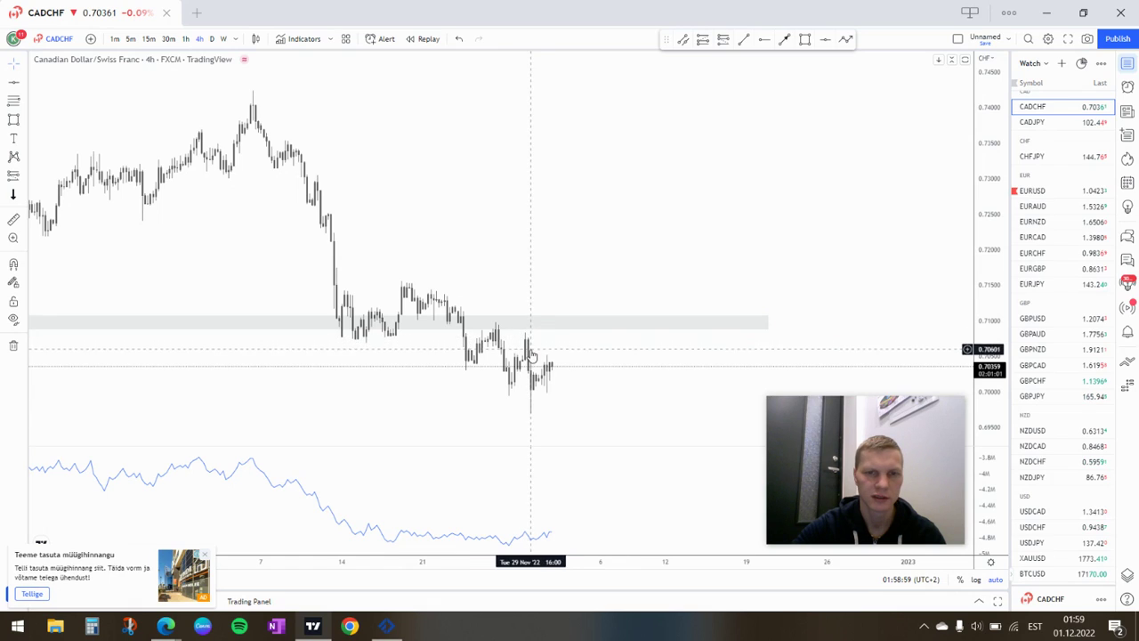
Step: Place a CADCHF short: entry 0.7057, stop 0.7108, target 0.7005, about 1.02 reward-to-risk
left_click(723, 38)
left_click(527, 352)
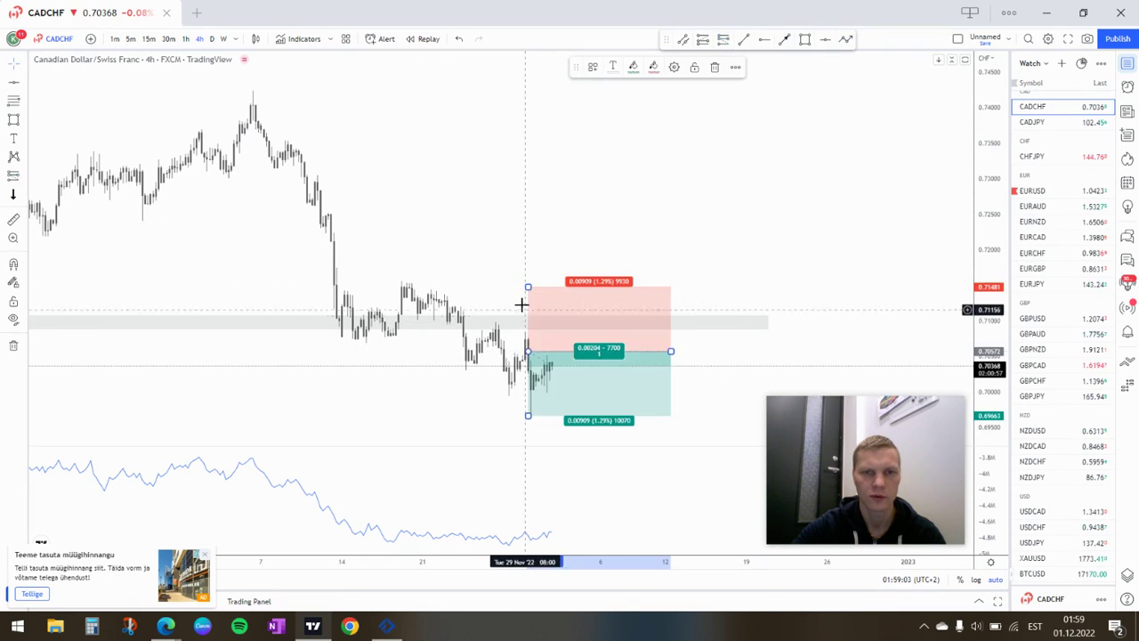
left_click_drag(528, 286, 528, 315)
left_click_drag(527, 416, 504, 388)
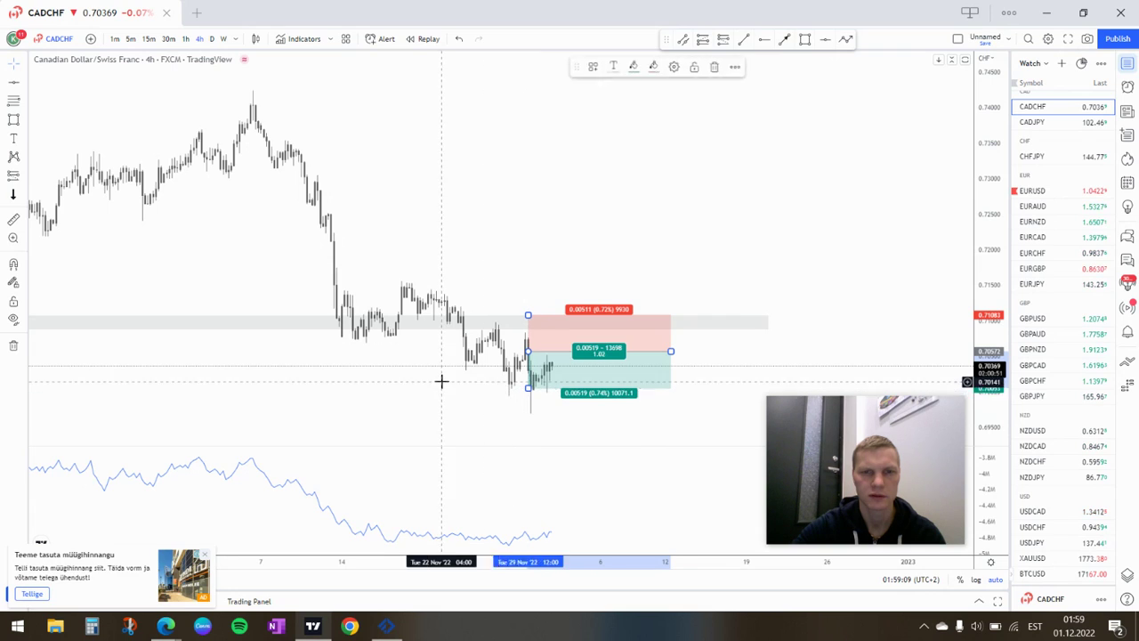
left_click_drag(373, 393, 413, 394)
scroll(413, 394, "down", 5)
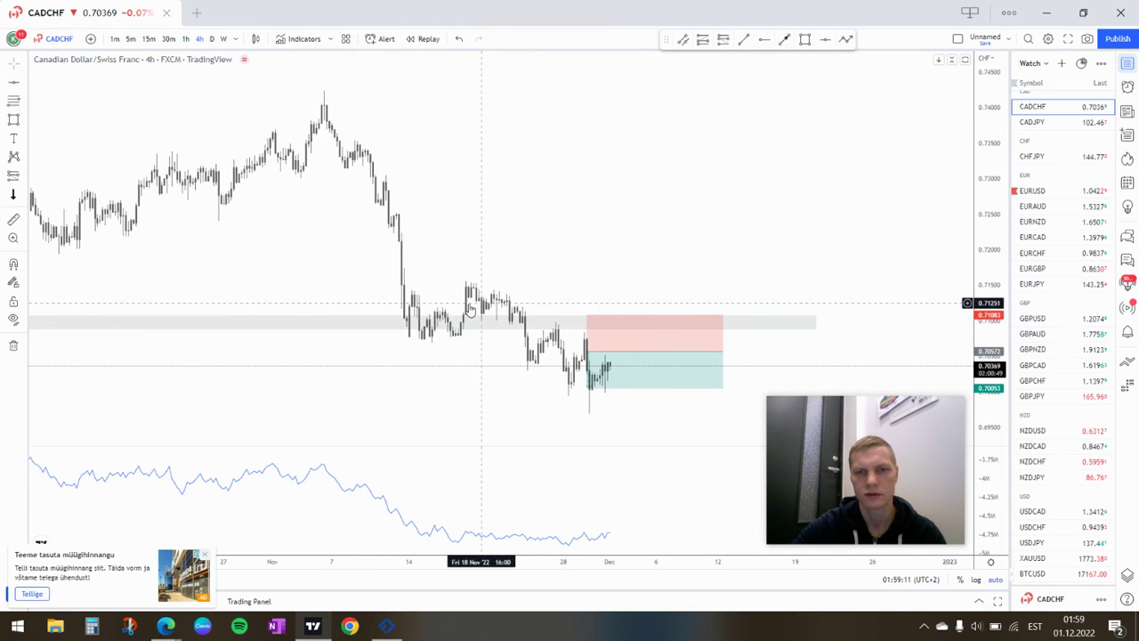
scroll(459, 309, "down", 1)
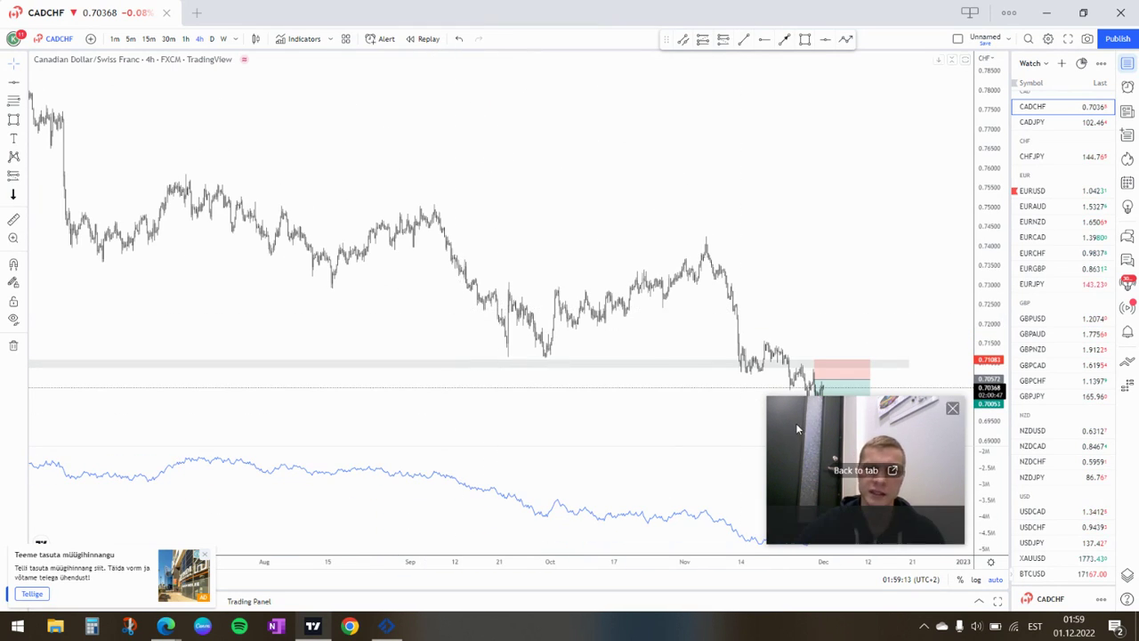
left_click_drag(832, 436, 965, 482)
scroll(626, 377, "up", 3)
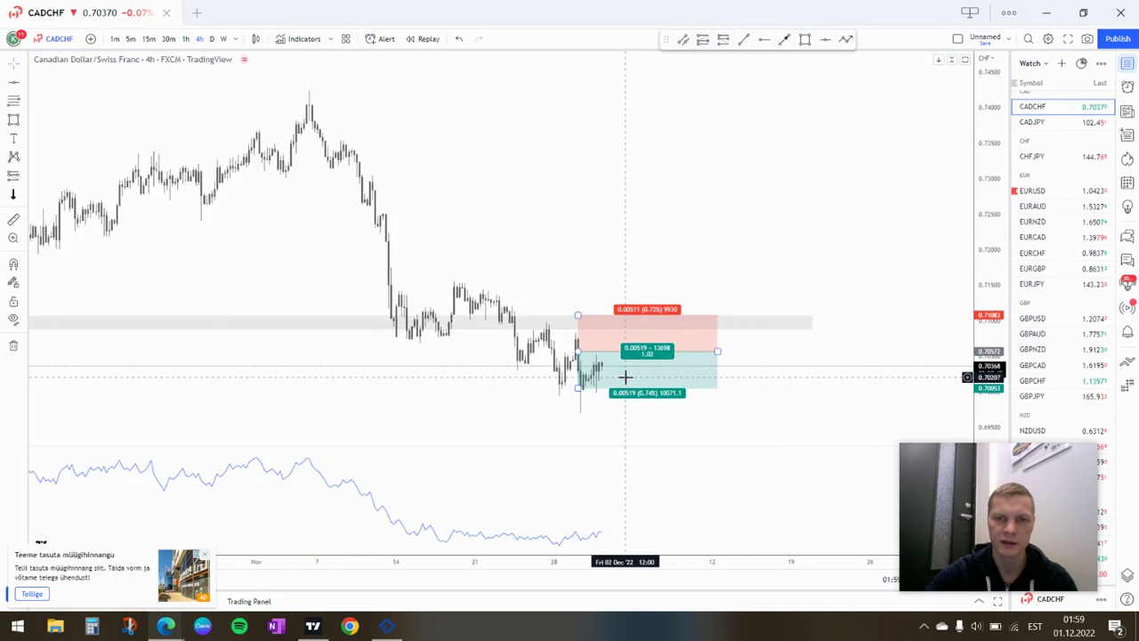
scroll(625, 378, "up", 2)
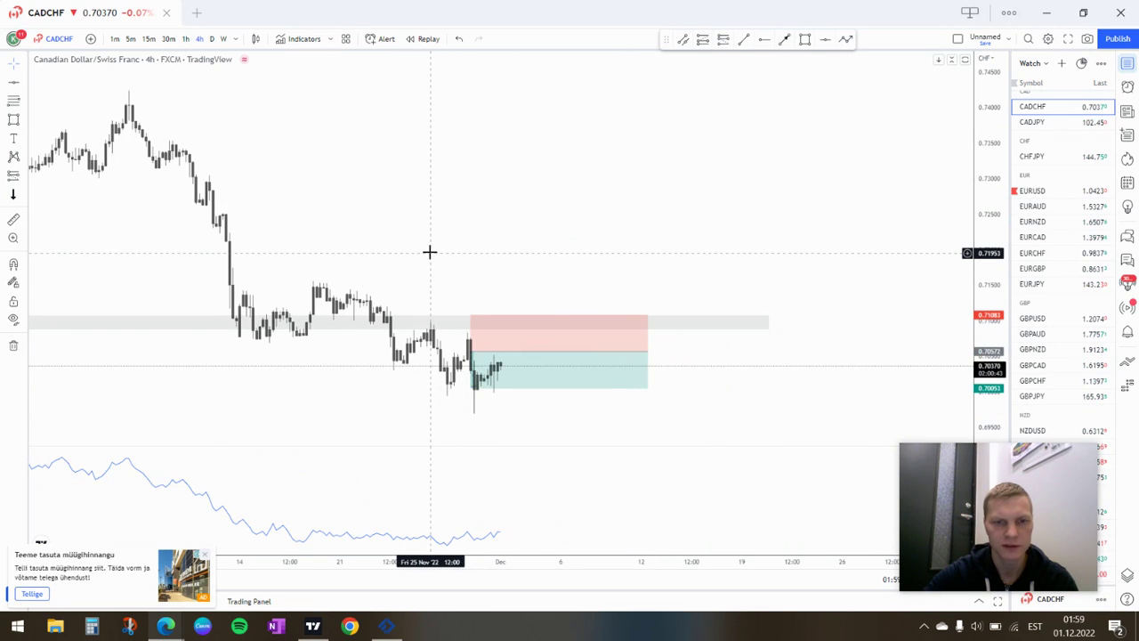
Step: Draw an orange trend line across the two CADCHF highs with Alt+T
key("alt+t")
left_click(424, 318)
left_click(469, 331)
left_click(665, 155)
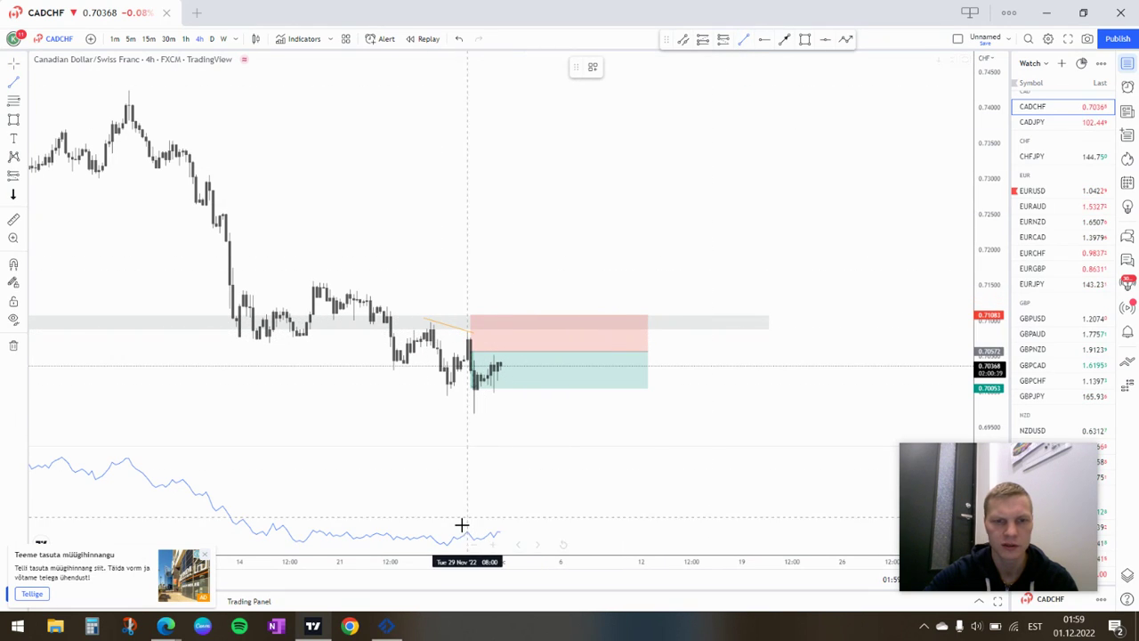
Step: Draw and adjust a divergence line in the indicator pane, then view 1-hour candles
key("alt+t")
left_click(430, 532)
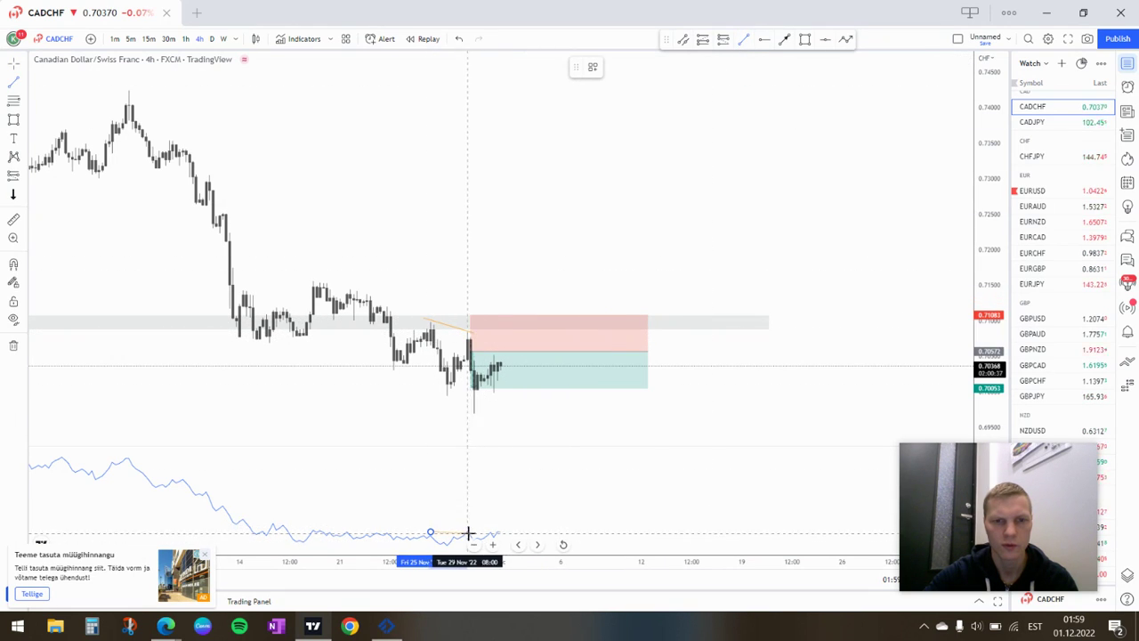
left_click(467, 532)
scroll(404, 524, "up", 5)
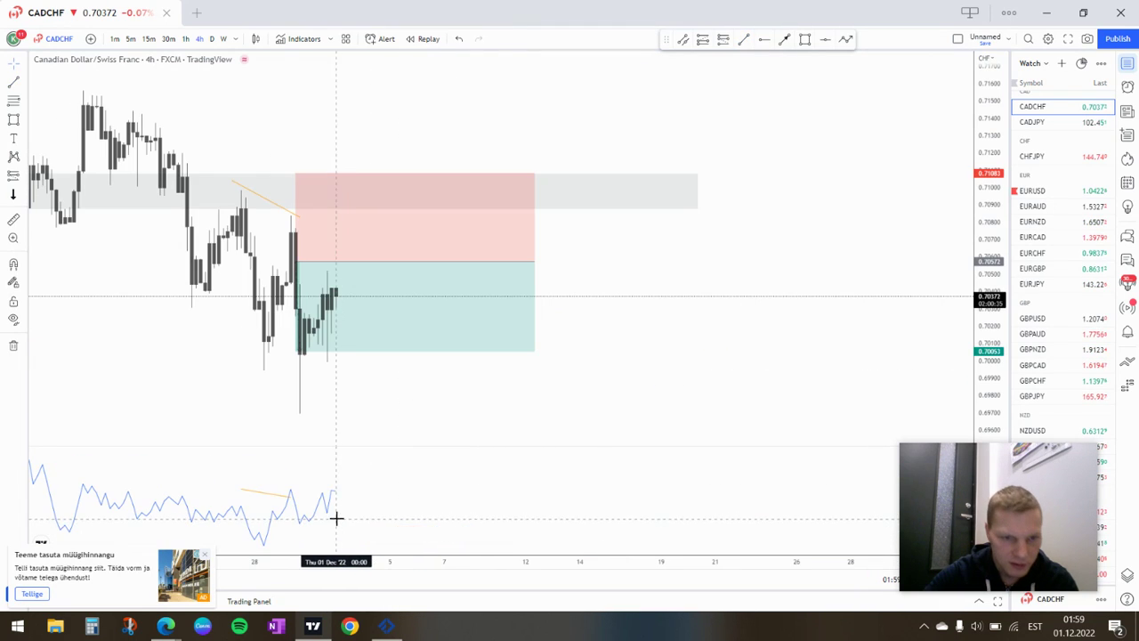
left_click_drag(241, 490, 290, 495)
left_click_drag(222, 433, 252, 437)
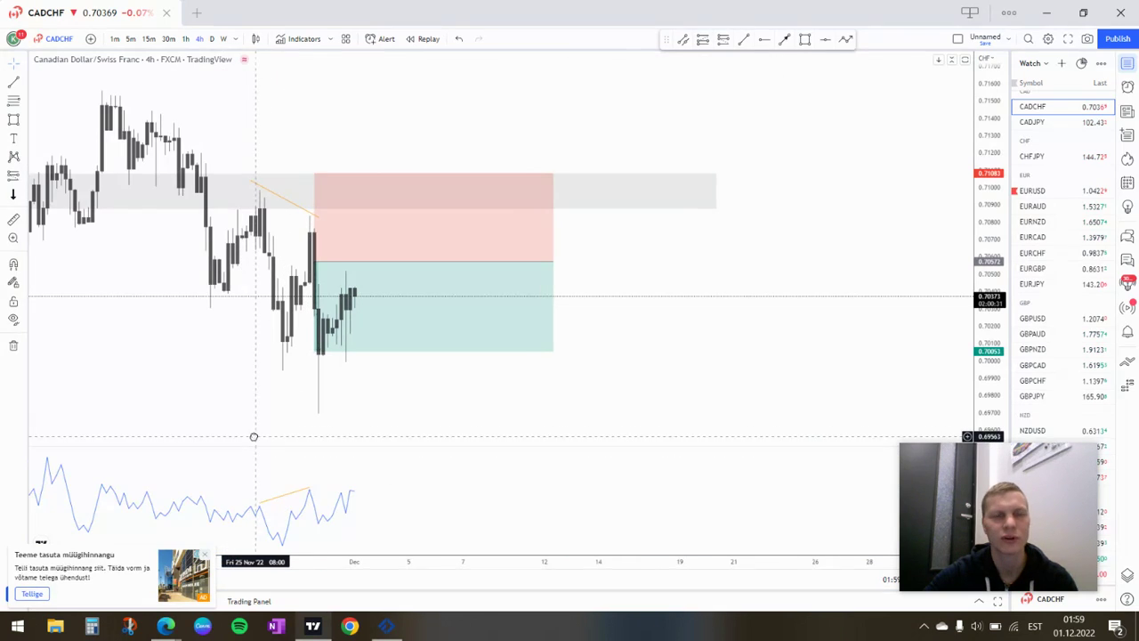
left_click(187, 39)
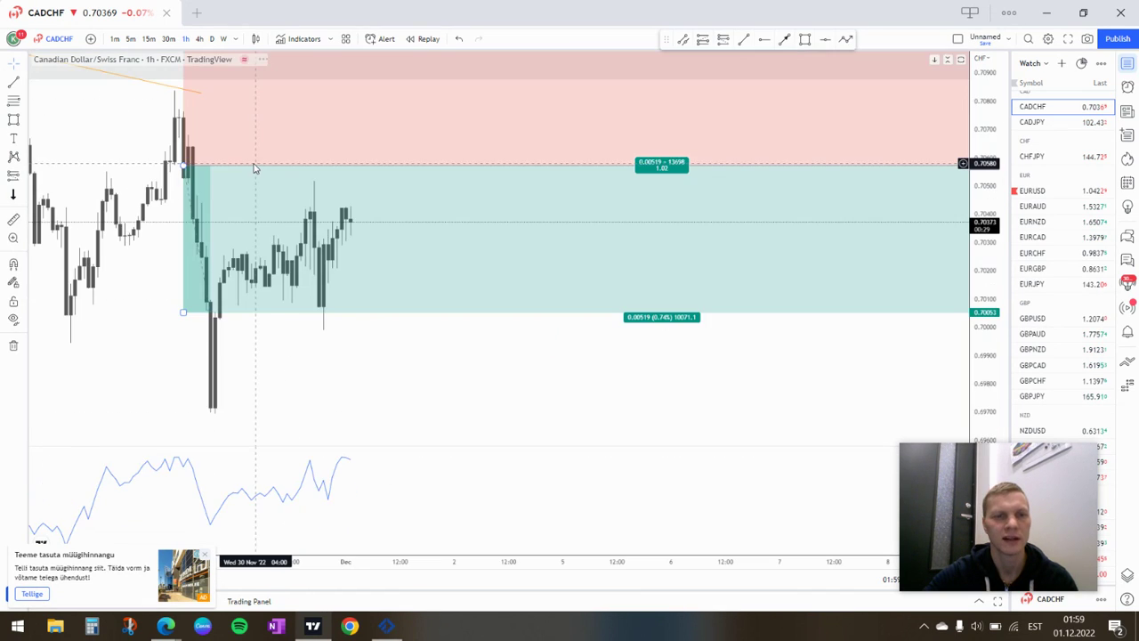
scroll(285, 203, "down", 3)
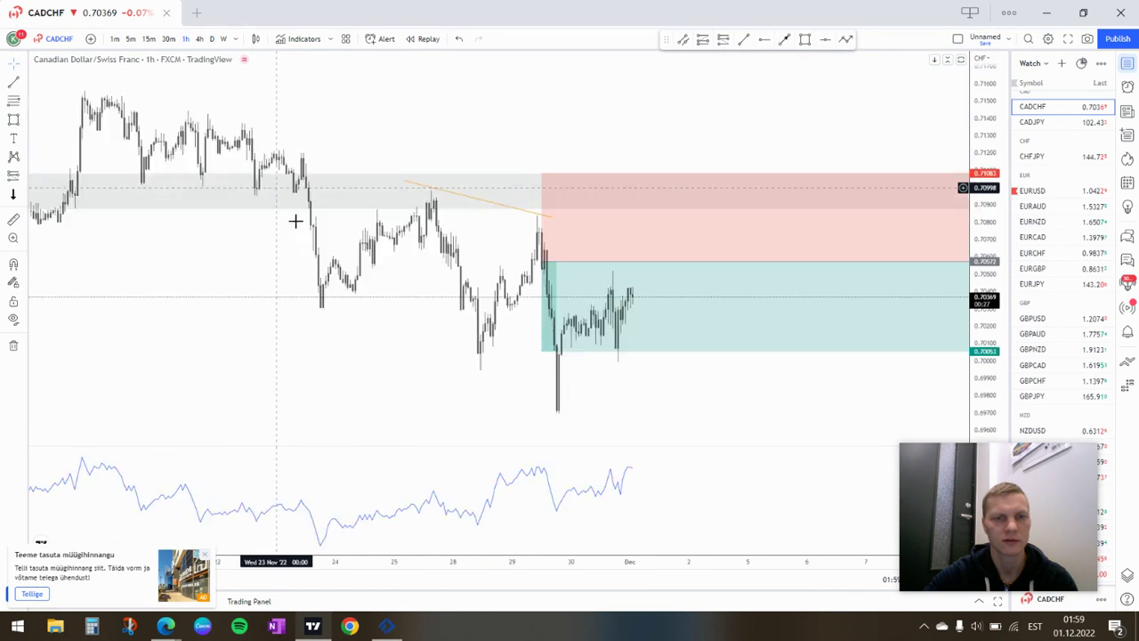
Step: Open the published CADCHF 1-hour snapshot with its grey zone, divergence lines and short position
mouse_move(185, 626)
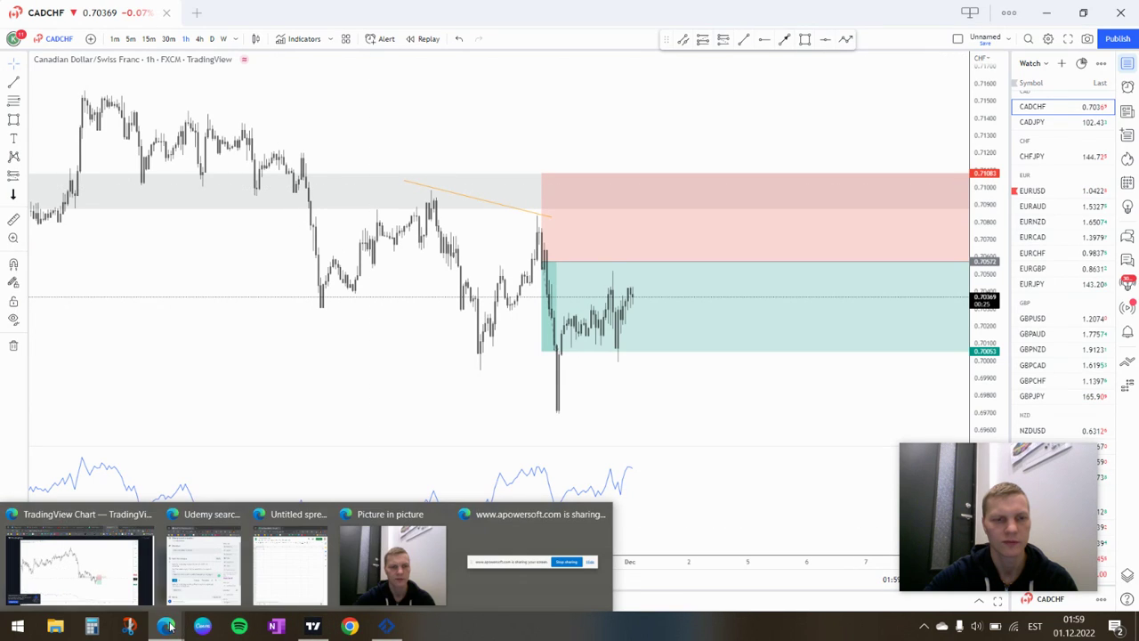
left_click(85, 569)
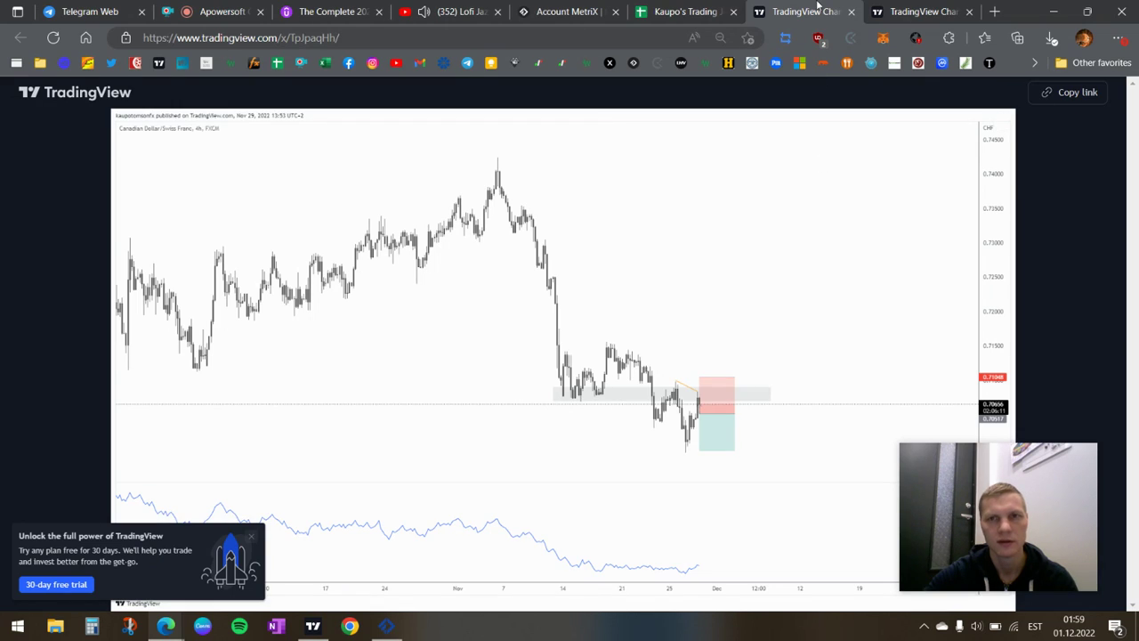
left_click(934, 18)
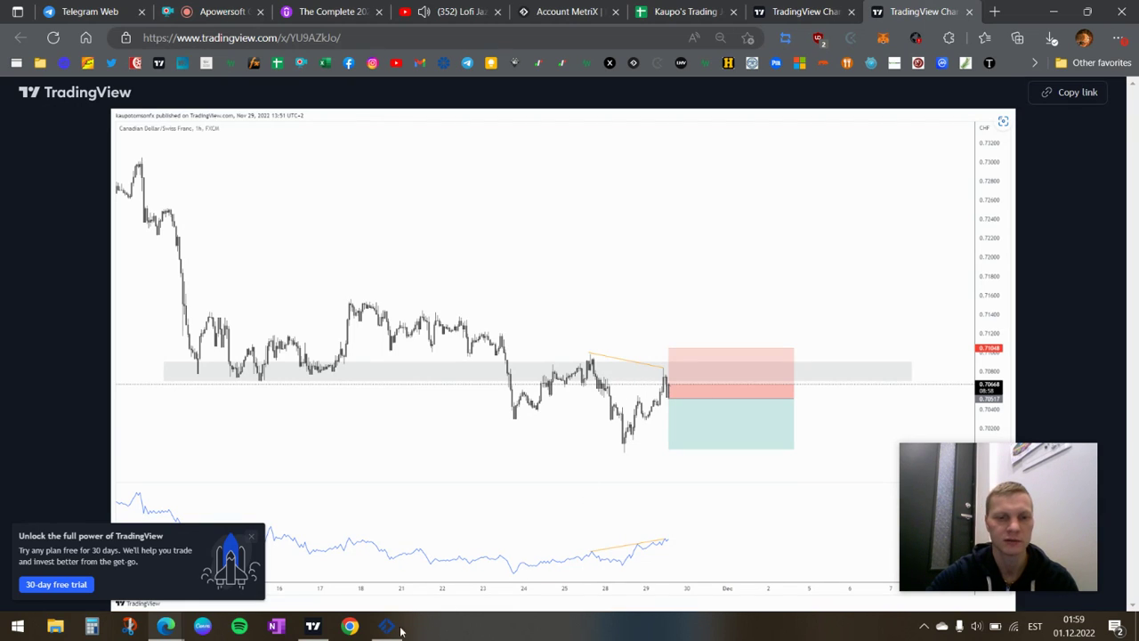
mouse_move(393, 635)
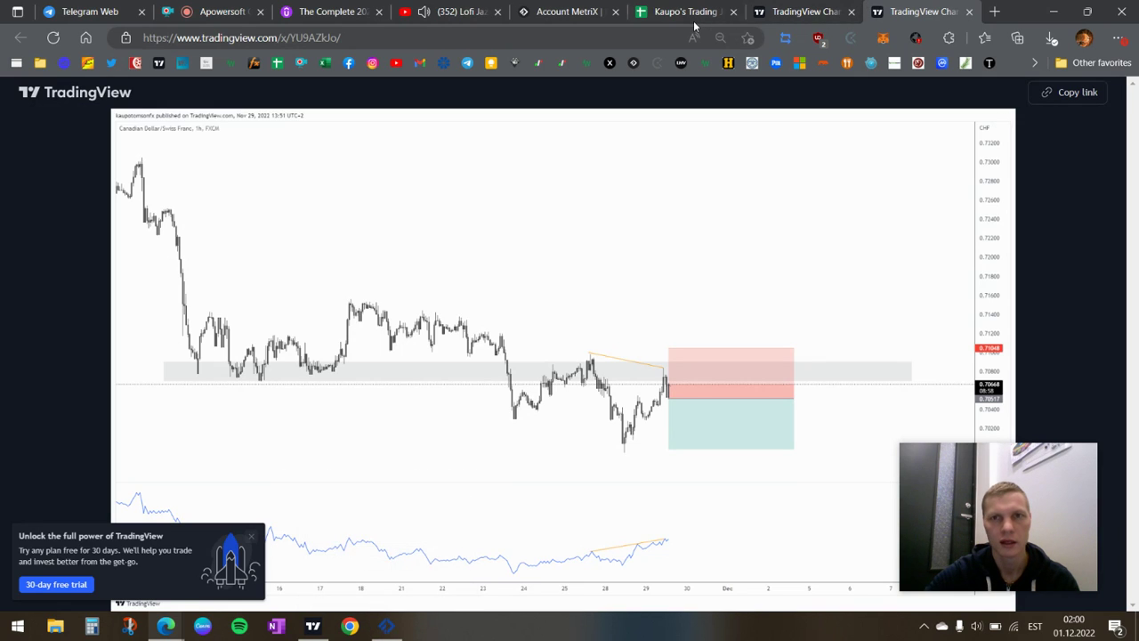
Step: Enlarge the channel's November 30 positions screenshot listing CADCHF, NZDCHF and USDJPY trades
left_click(540, 13)
left_click(89, 12)
scroll(671, 428, "up", 2)
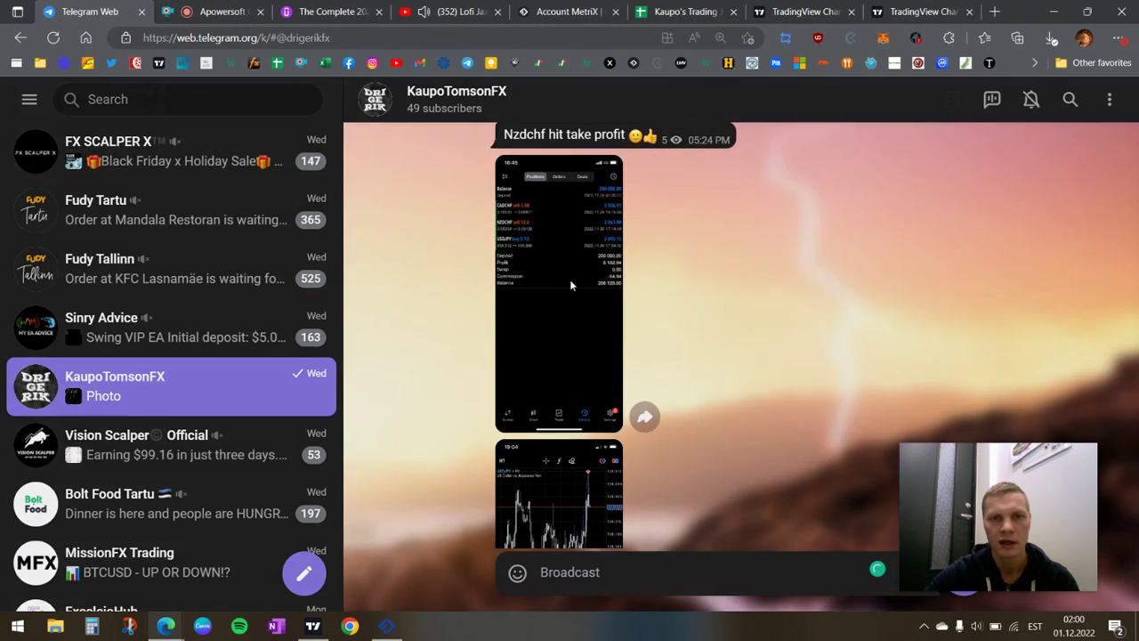
left_click(570, 286)
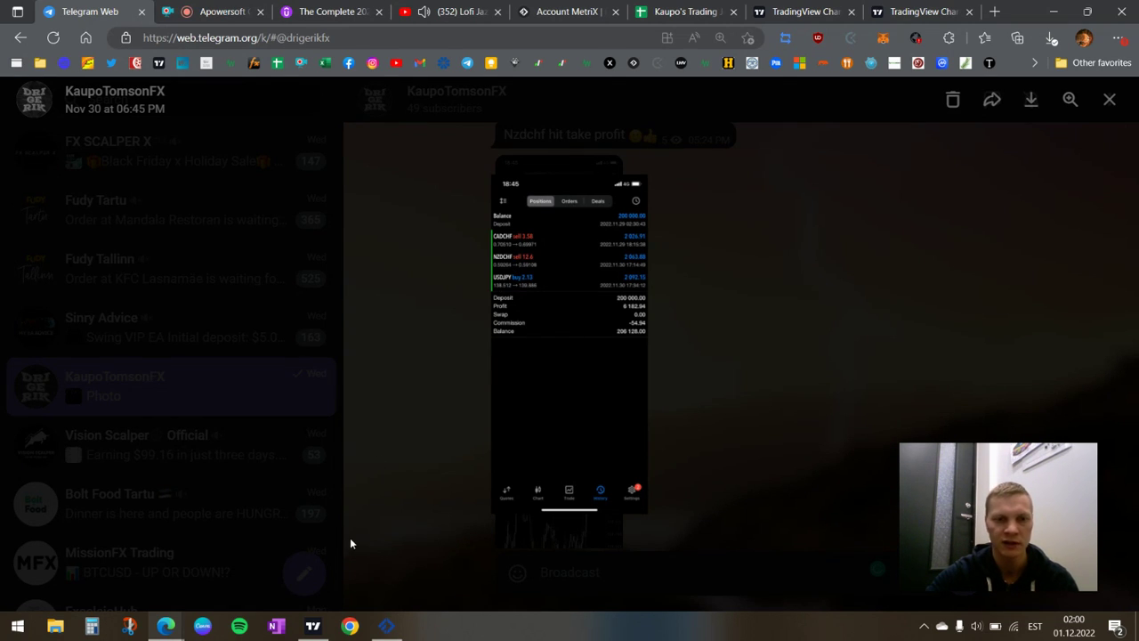
Step: Open NZDCHF in TradingView and view it on daily, then 4-hour candles
left_click(312, 626)
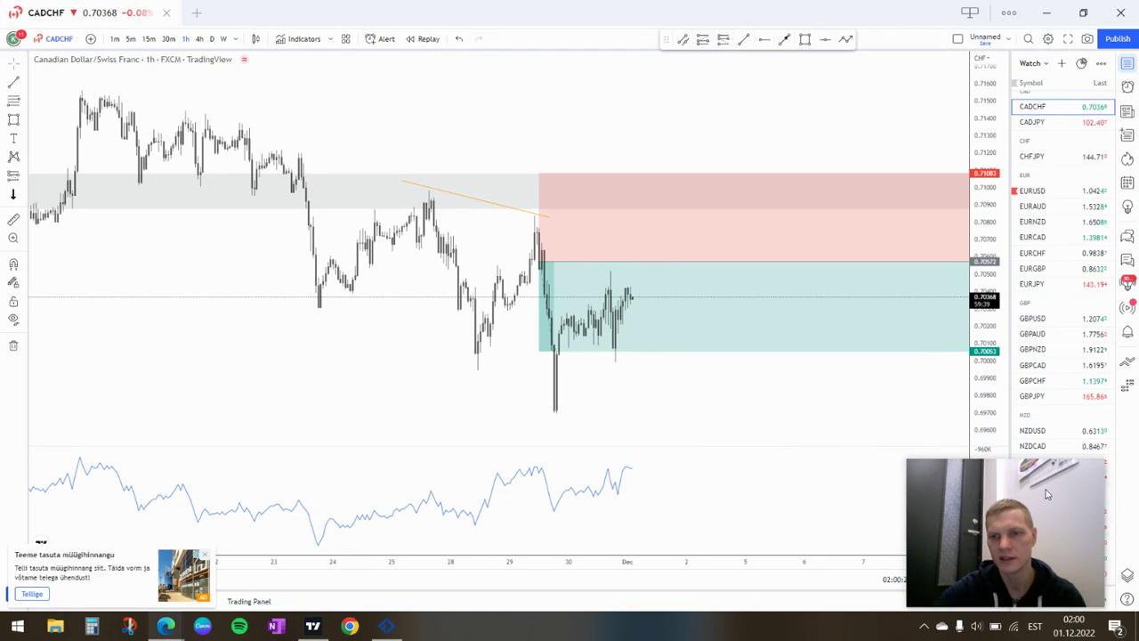
left_click(1039, 462)
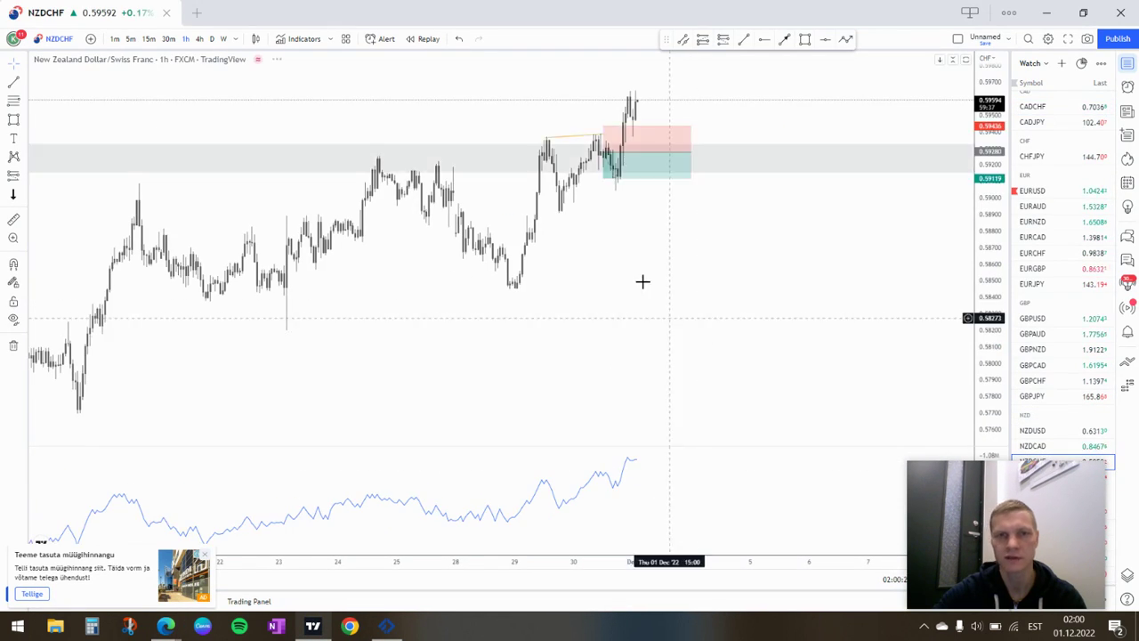
left_click(213, 40)
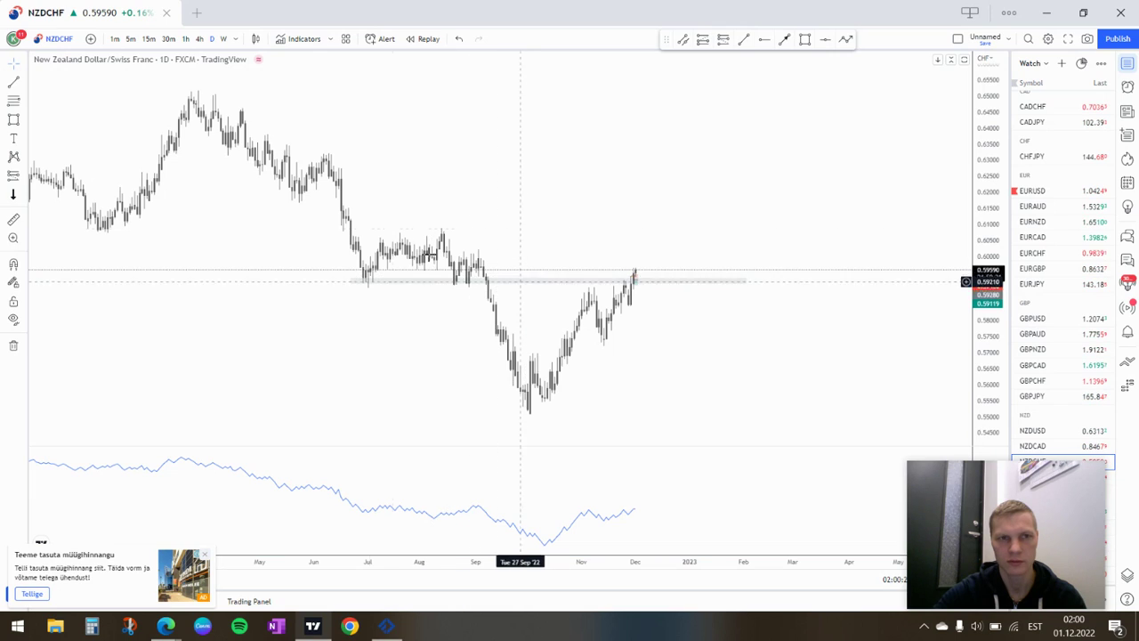
left_click(200, 39)
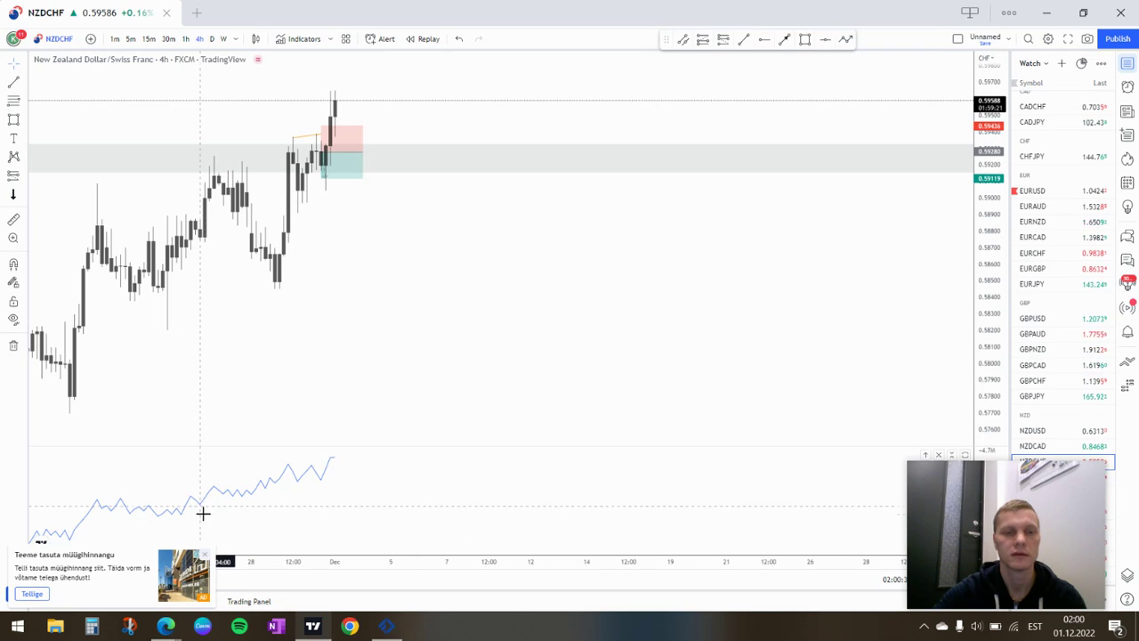
mouse_move(175, 636)
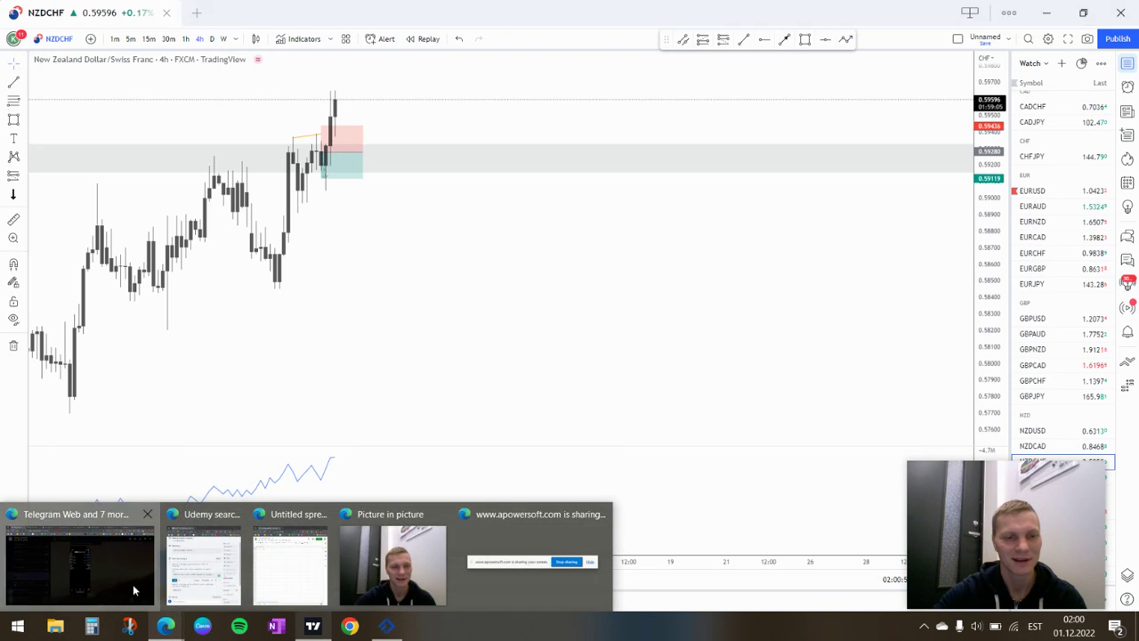
Step: In Edge, move from Telegram Web via the Apowersoft tab to the YouTube Lofi Jazz tab
left_click(133, 584)
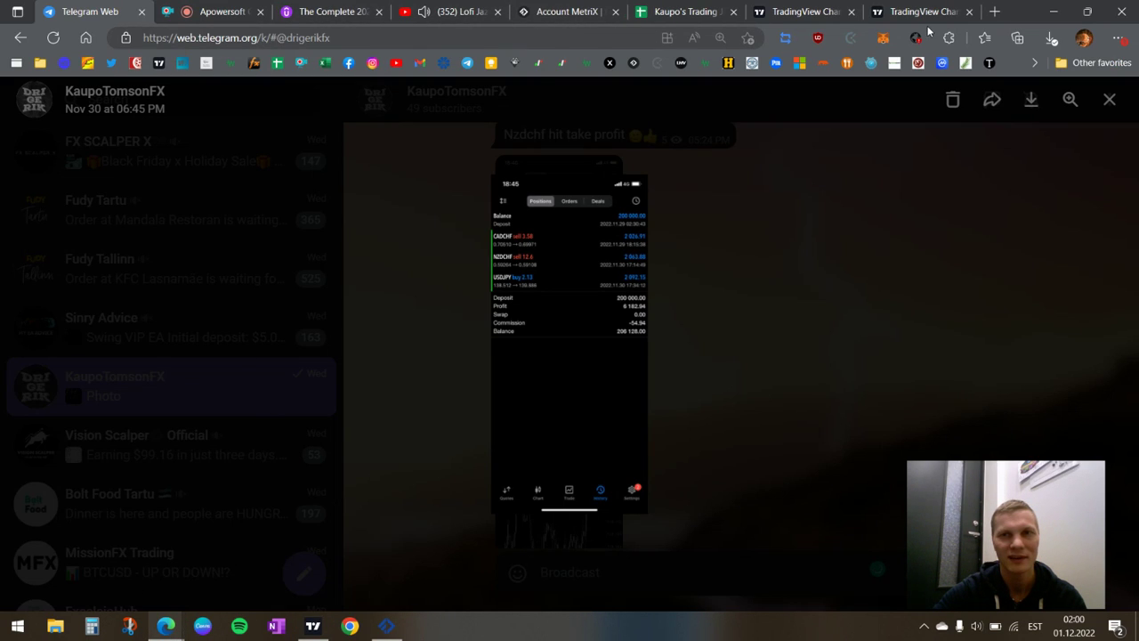
left_click(203, 9)
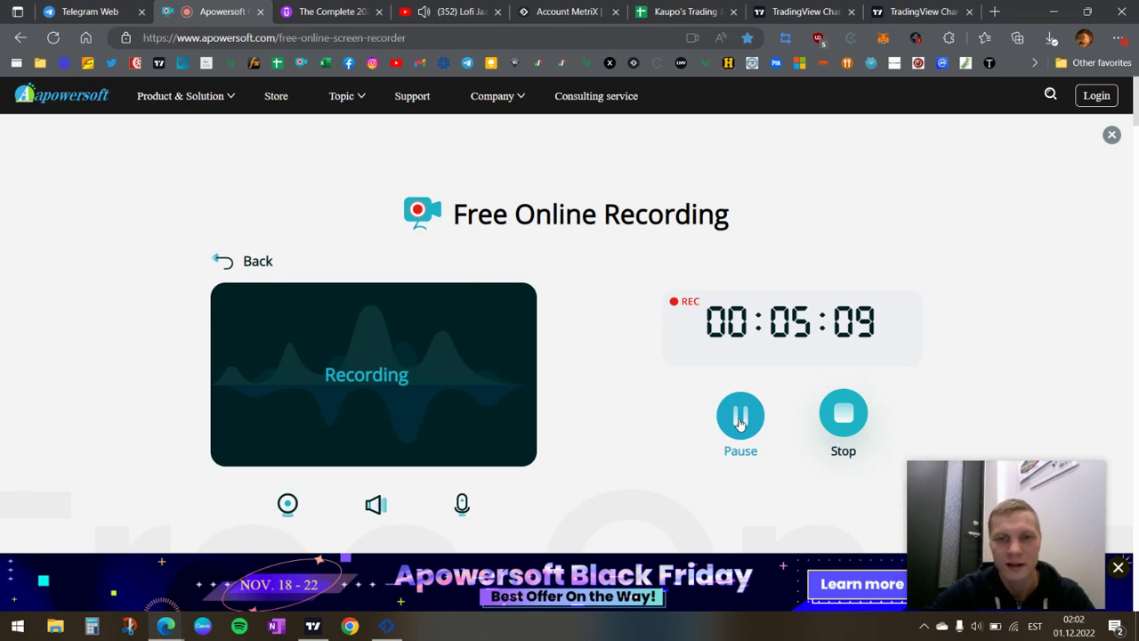
left_click(434, 14)
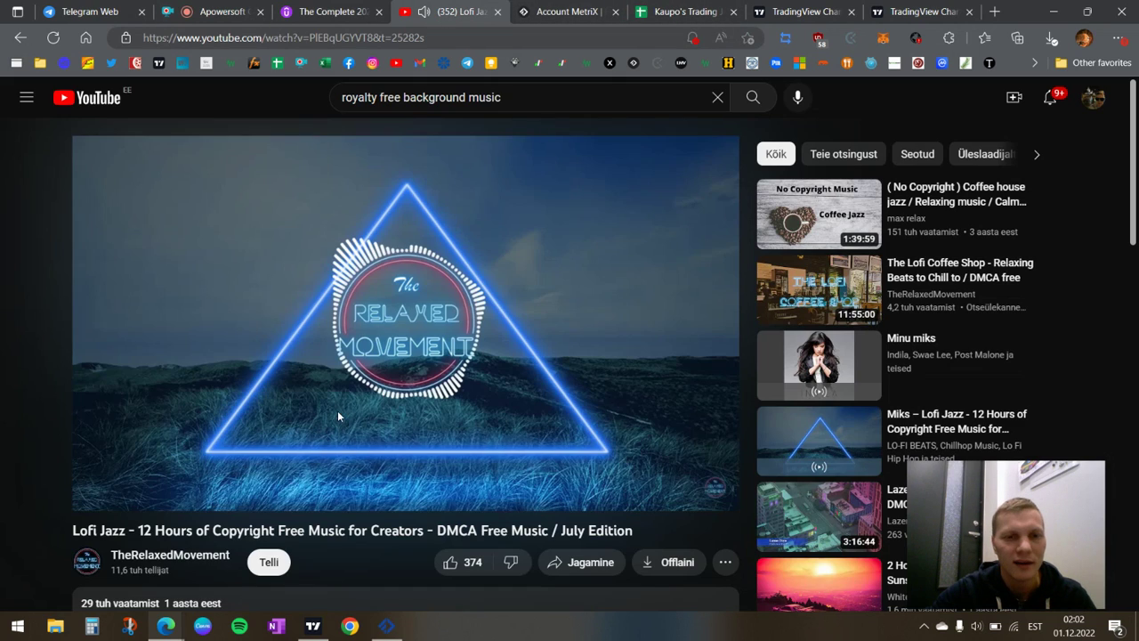
mouse_move(167, 493)
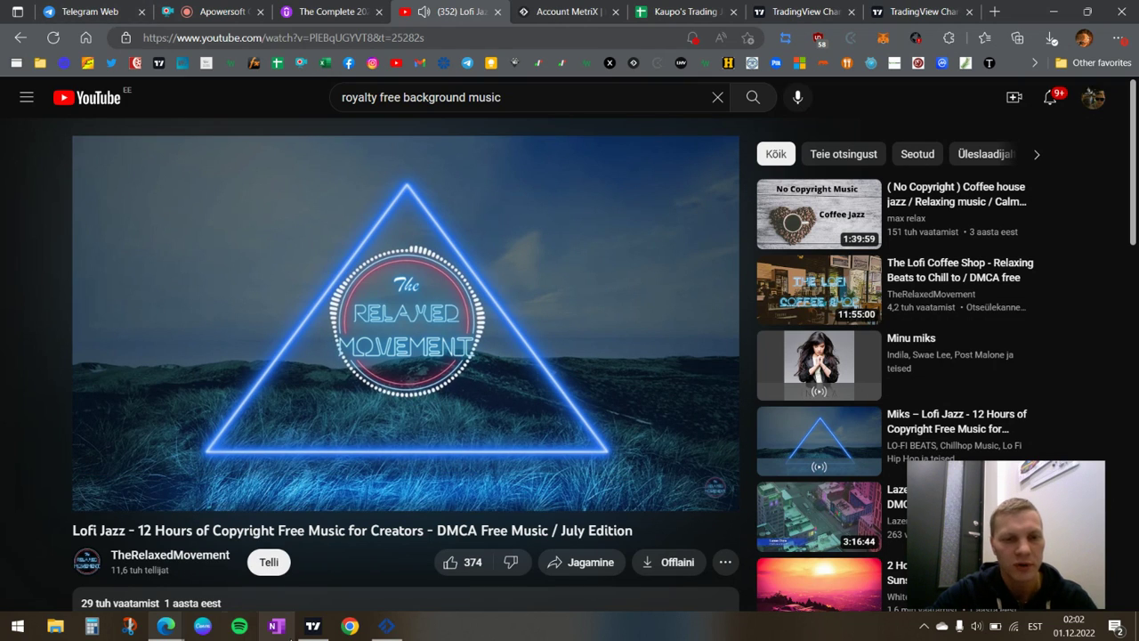
Step: Return to the NZDCHF chart and step it from daily down to 30-minute candles
left_click(313, 625)
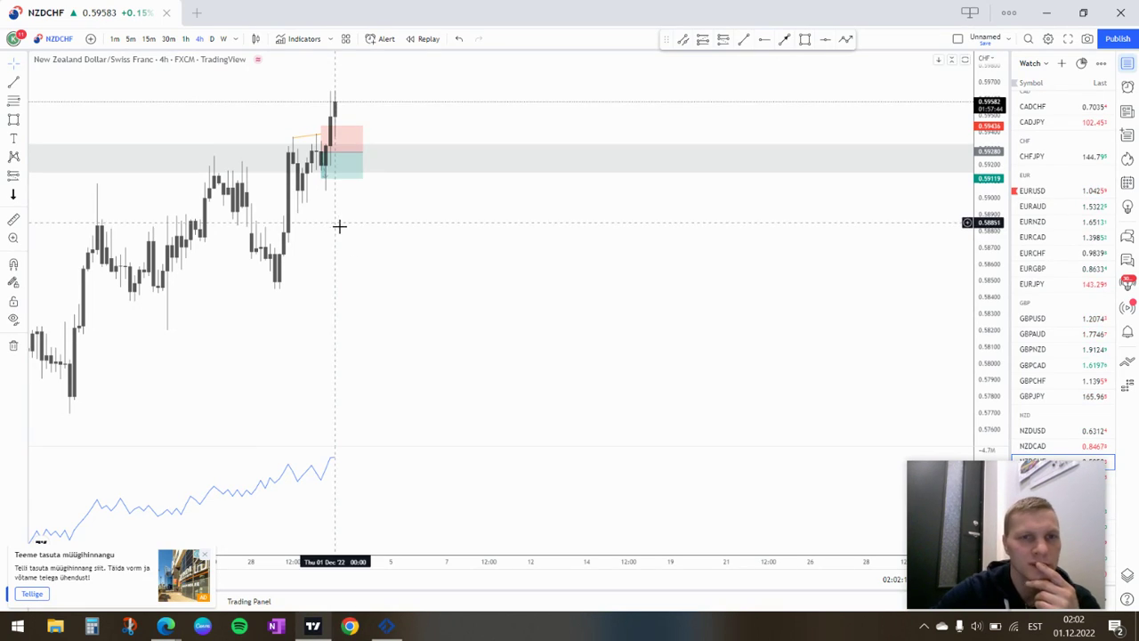
left_click_drag(466, 265, 641, 323)
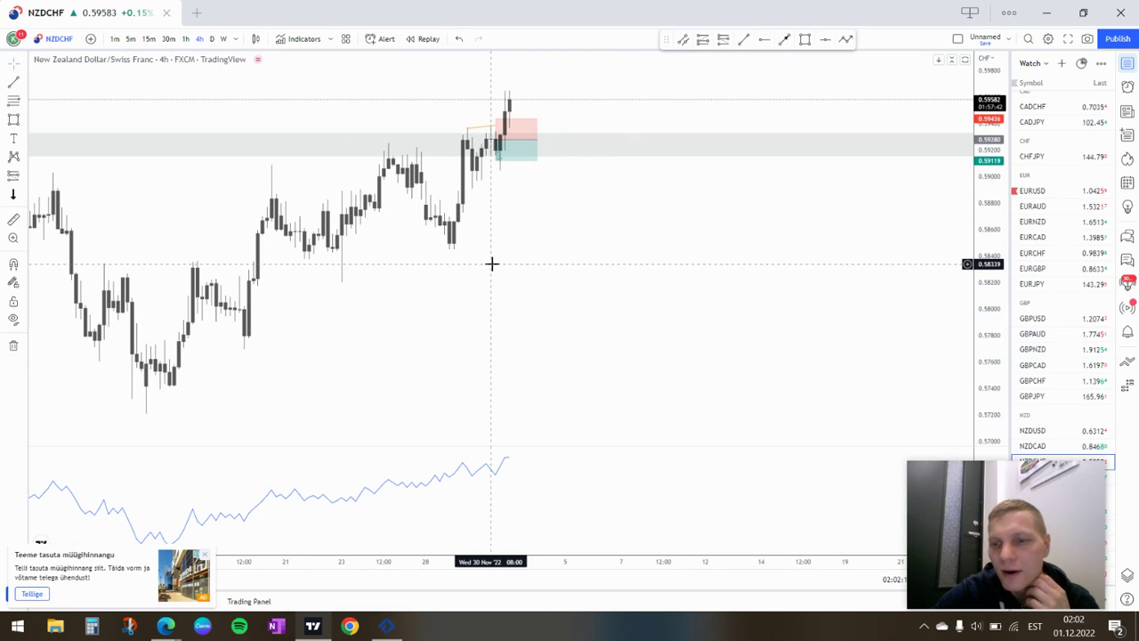
scroll(454, 252, "down", 3)
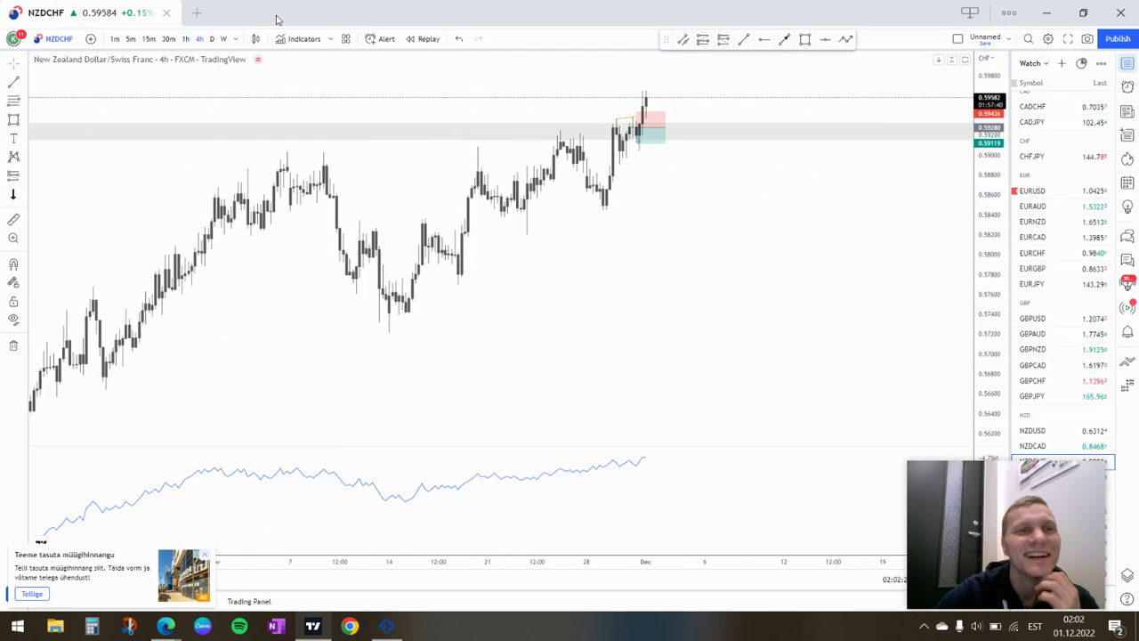
left_click(213, 39)
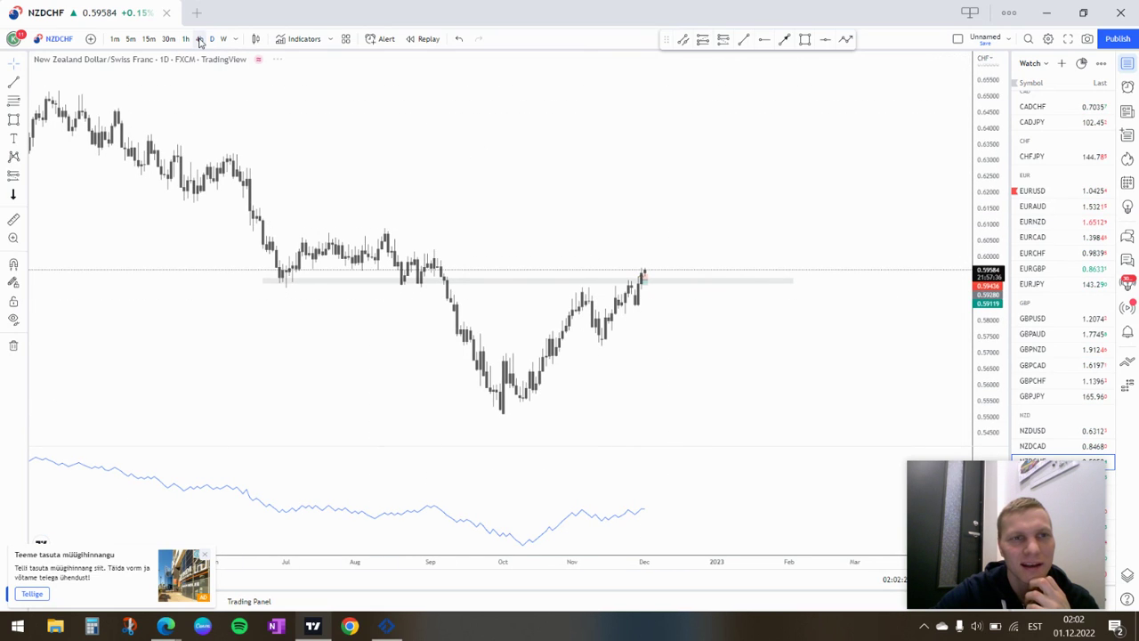
left_click(200, 39)
left_click(186, 39)
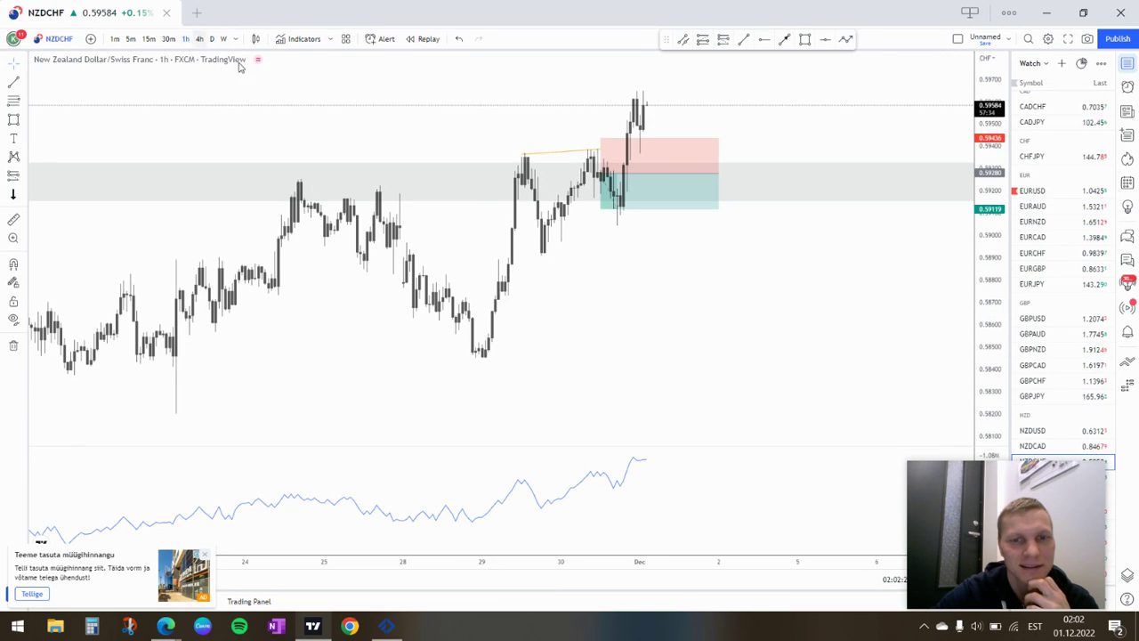
left_click(166, 40)
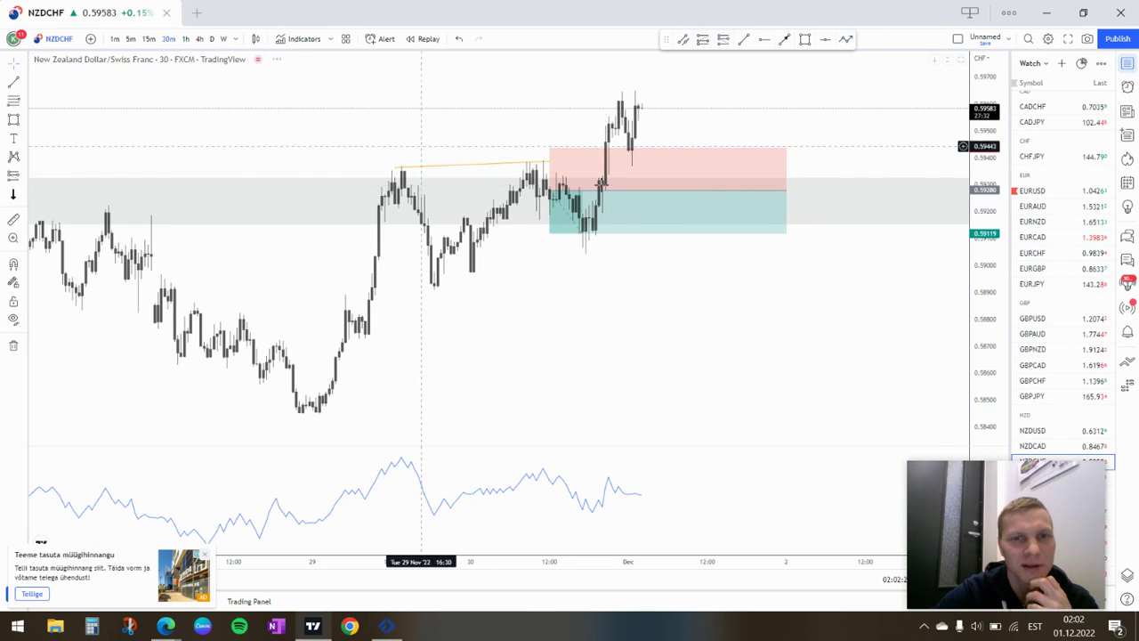
Step: Draw a trend line joining two oscillator peaks, then view the daily chart
left_click(744, 39)
left_click(398, 451)
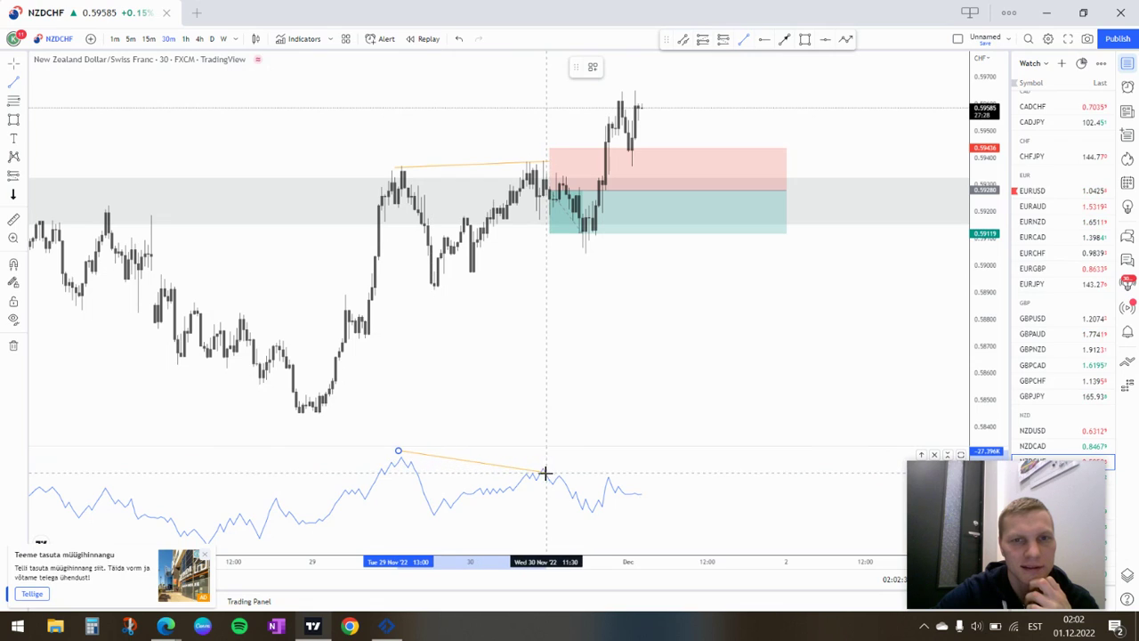
left_click(544, 473)
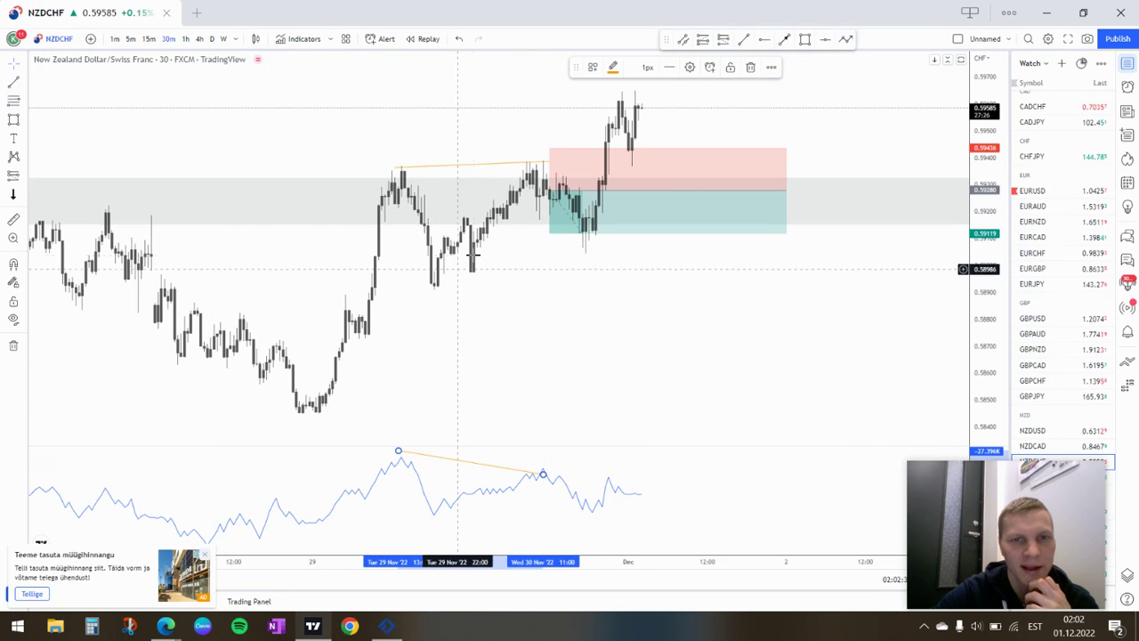
left_click_drag(569, 284, 495, 297)
scroll(631, 285, "down", 3)
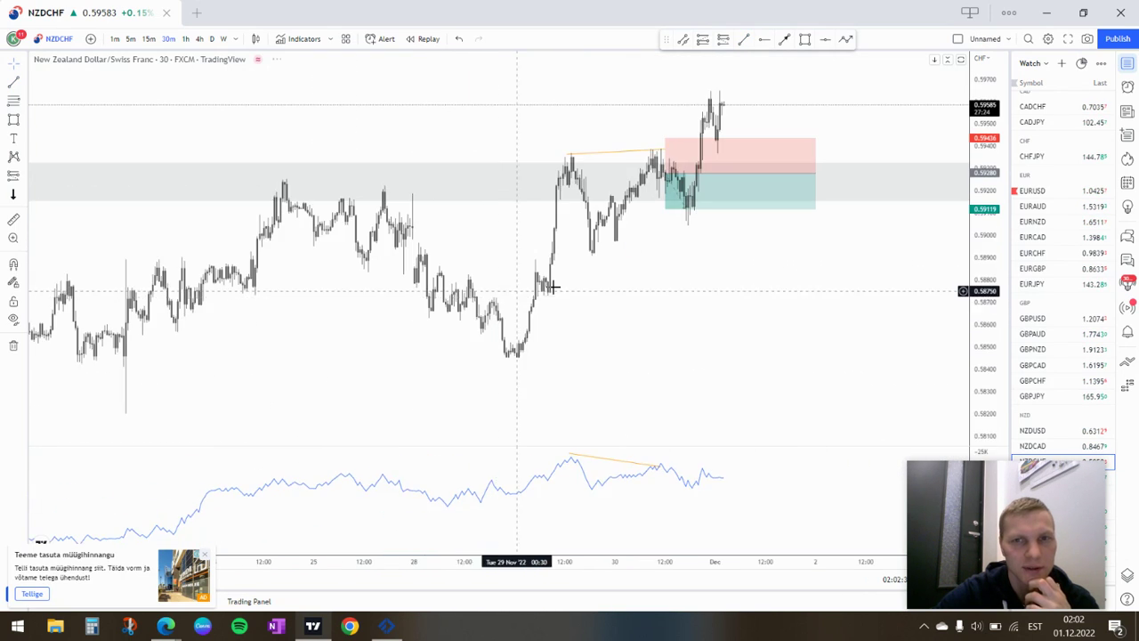
left_click_drag(717, 282, 508, 307)
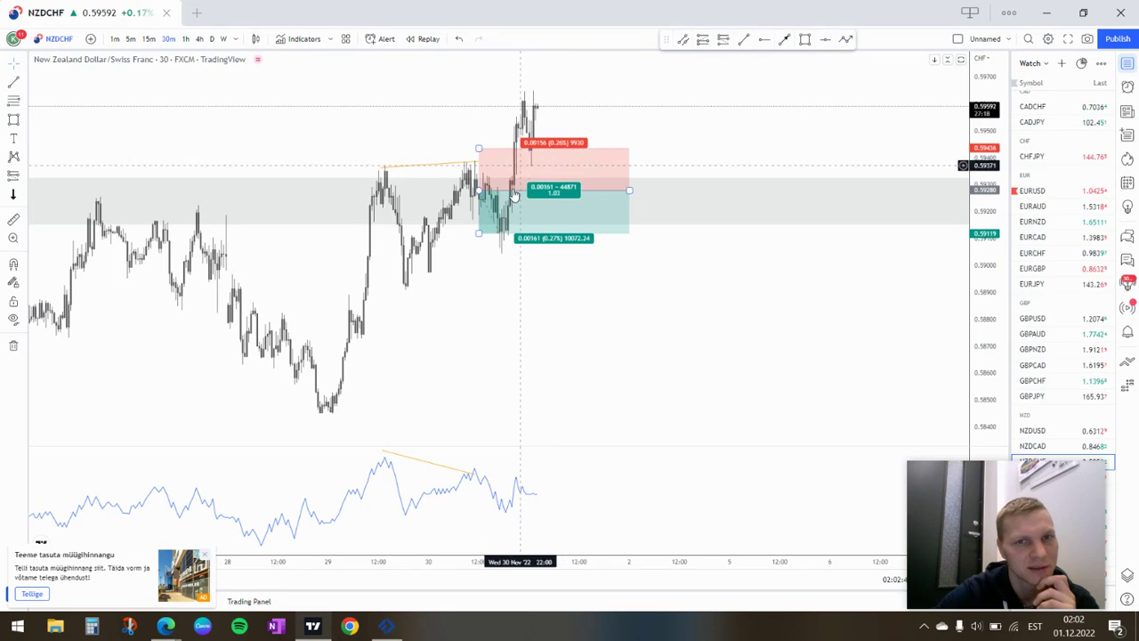
left_click(214, 39)
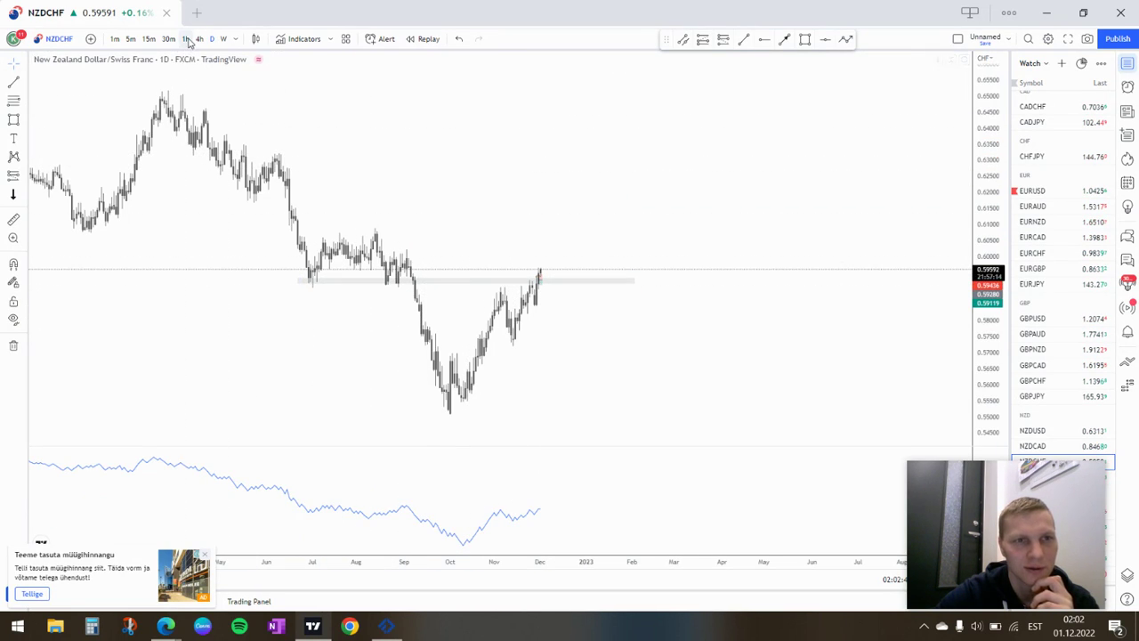
Step: On the 1-hour chart, draw a thin grey rectangle band at the earlier high
left_click(187, 39)
scroll(287, 285, "up", 3)
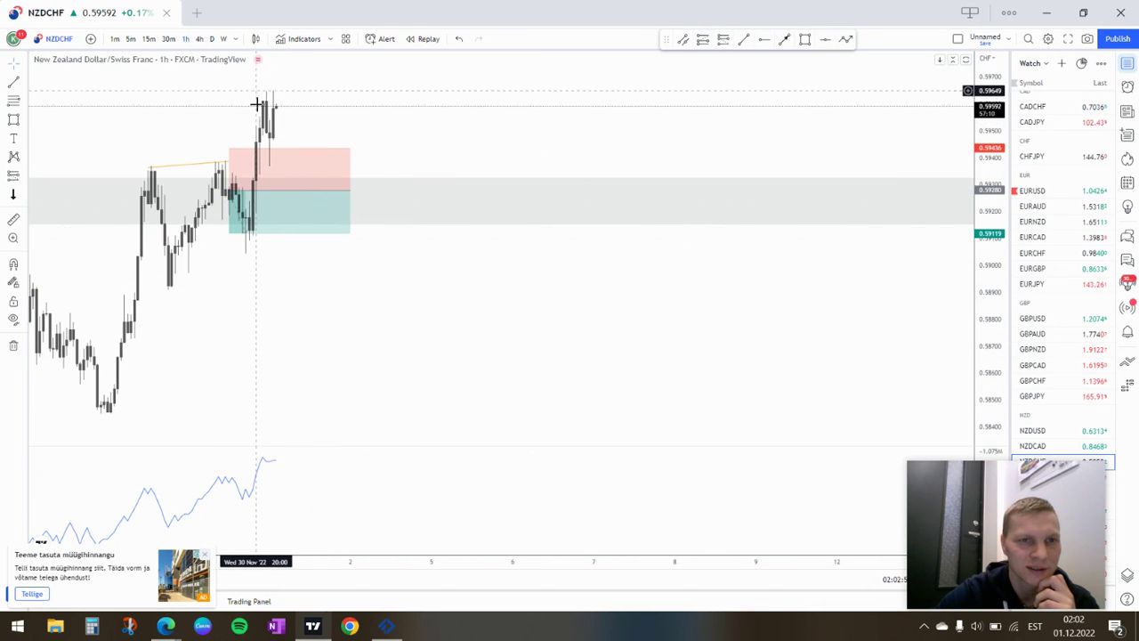
left_click(804, 39)
left_click(134, 161)
left_click(334, 163)
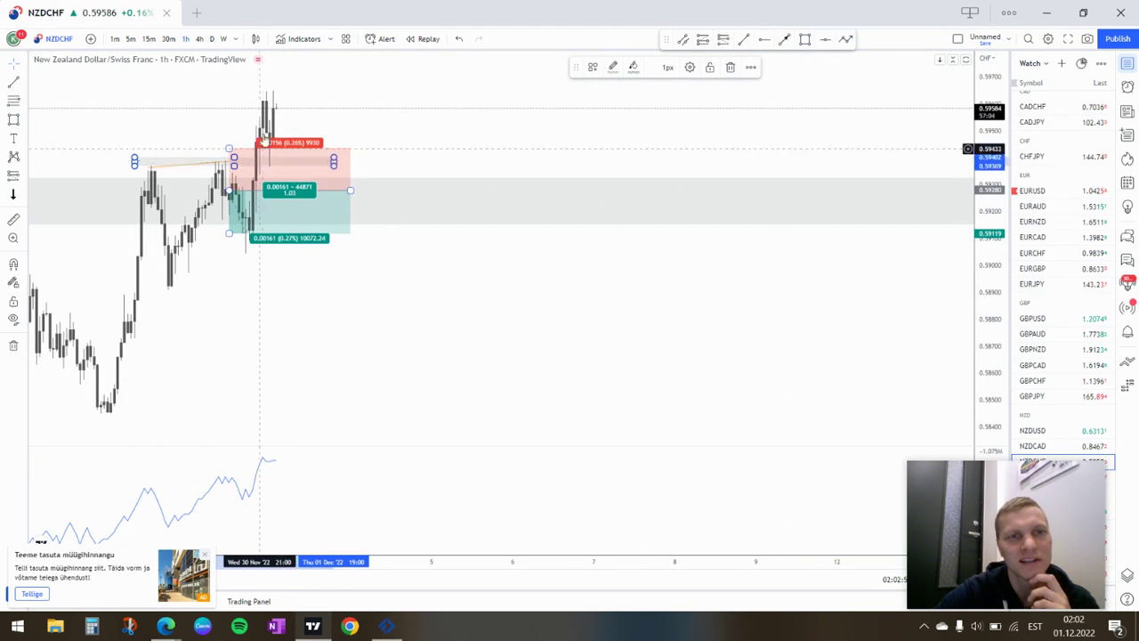
Step: On 30-minute candles, draw divergence lines across the oscillator peaks and the rising price highs
left_click(169, 39)
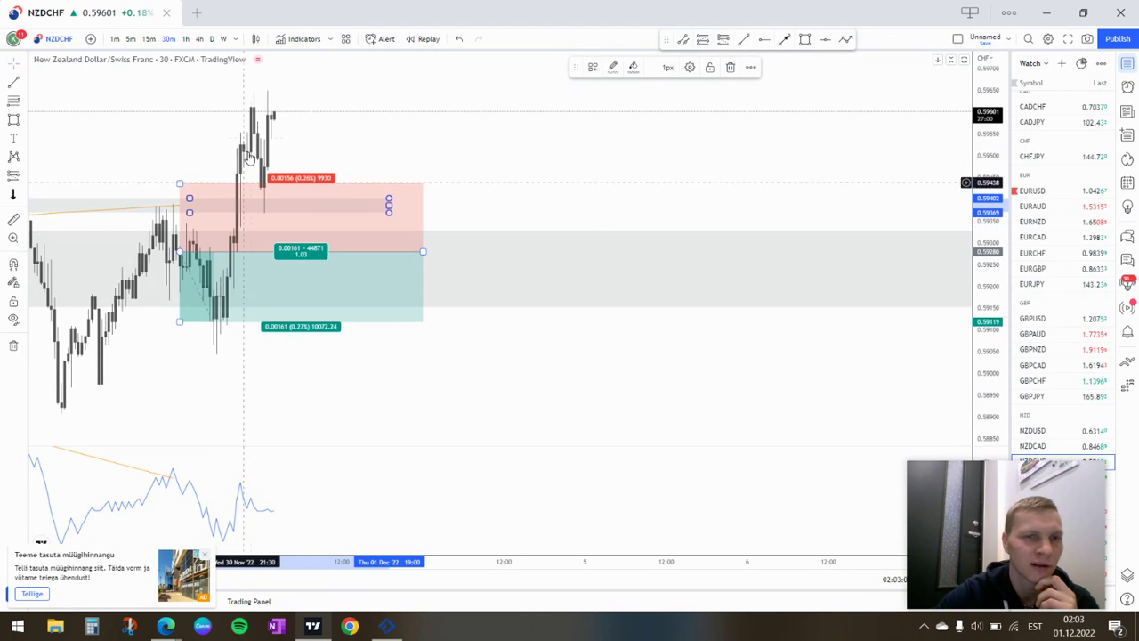
left_click(262, 173)
left_click_drag(191, 119, 366, 137)
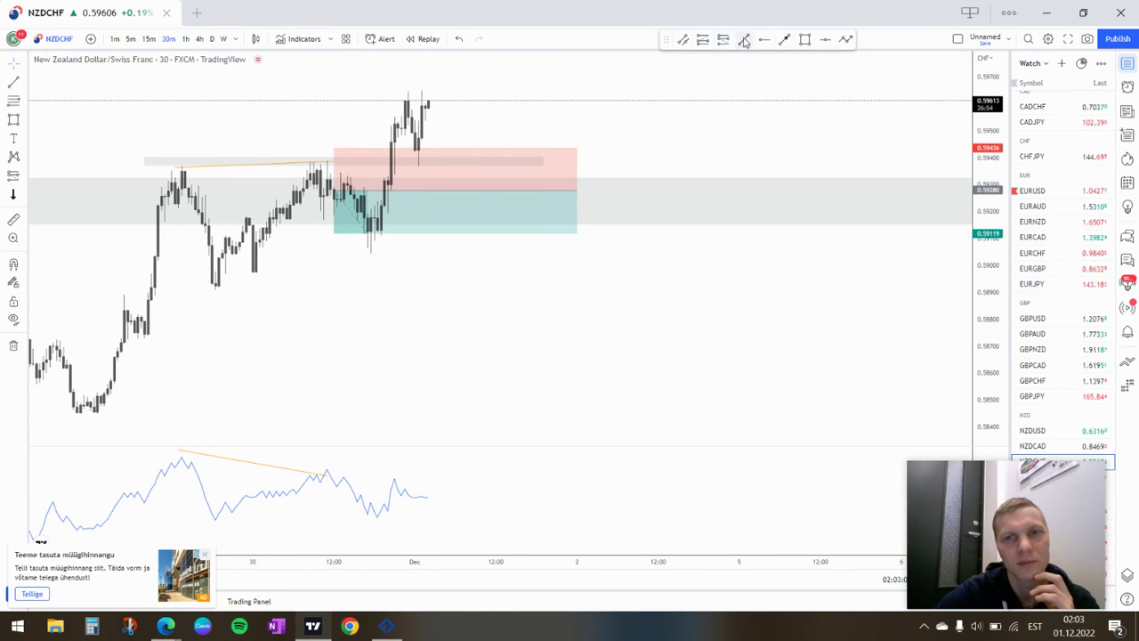
left_click_drag(317, 468, 396, 478)
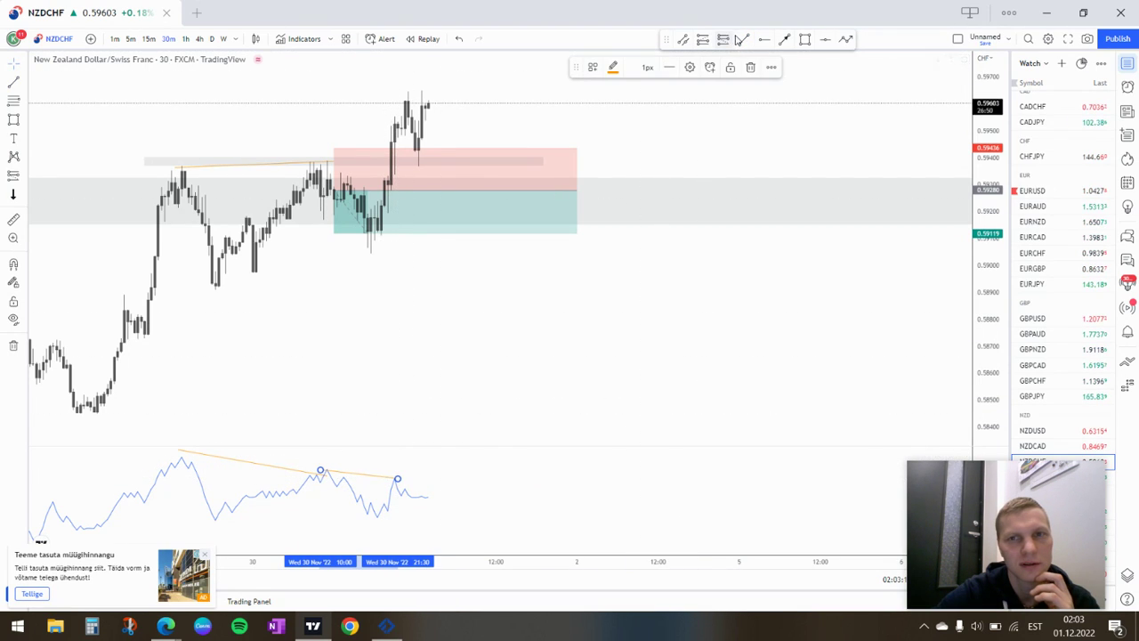
left_click(539, 109)
left_click_drag(327, 162, 413, 86)
left_click(487, 125)
Step: Switch the chart to USDJPY
scroll(487, 125, "down", 3)
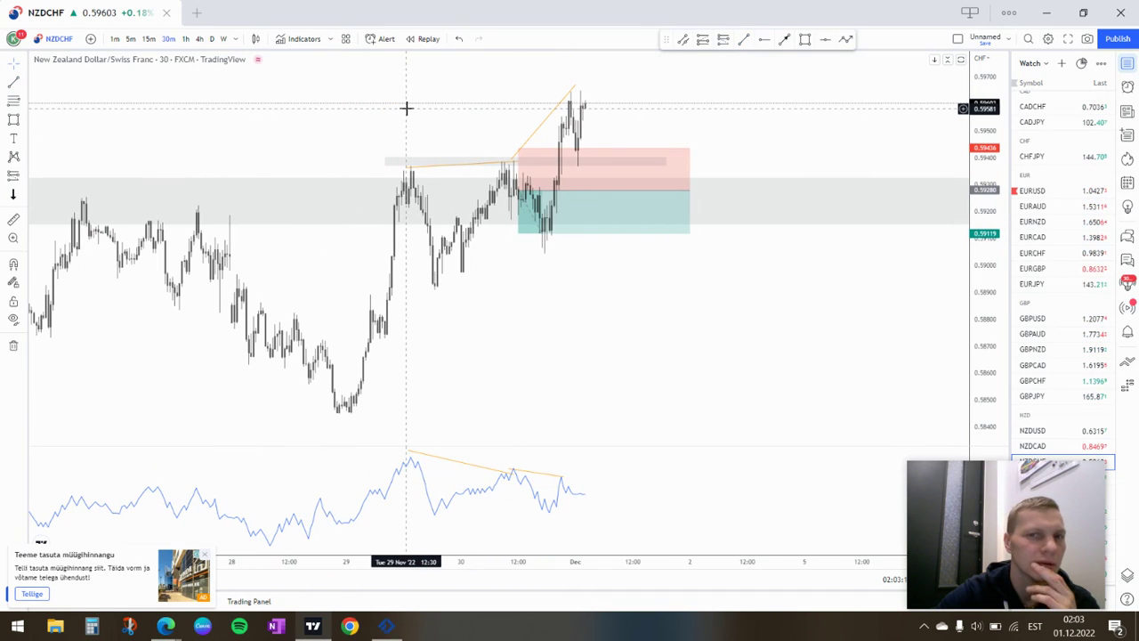
mouse_move(1070, 508)
left_click_drag(1069, 508, 950, 497)
Step: Bring up USDJPY and pan the chart to its position box
key("Down")
key("Down")
key("Down")
key("Down")
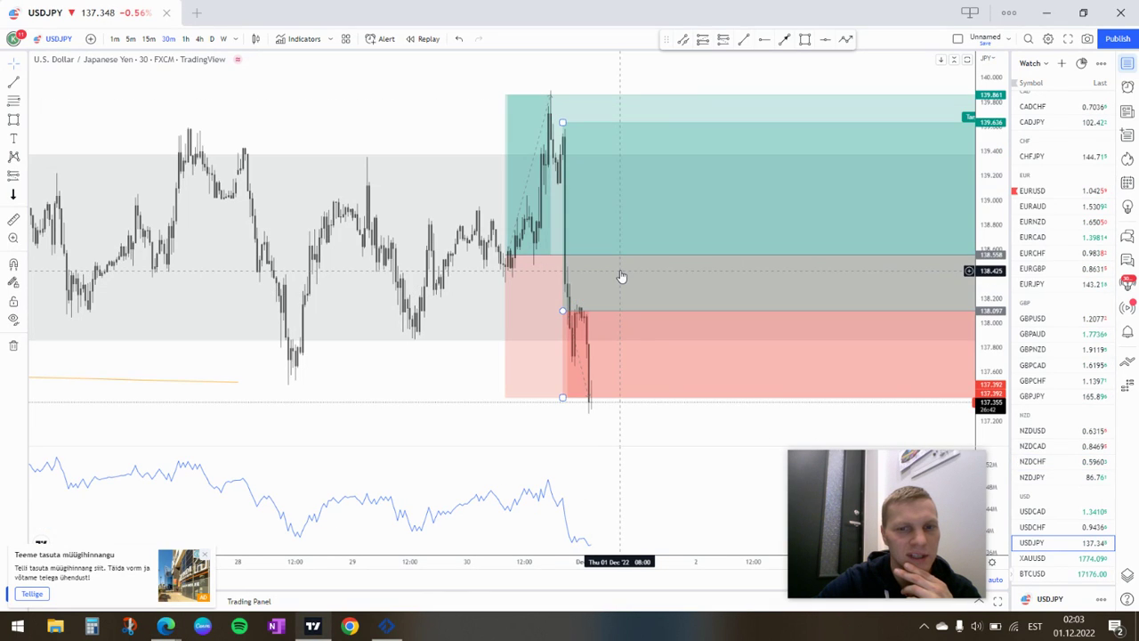
left_click_drag(632, 422, 593, 412)
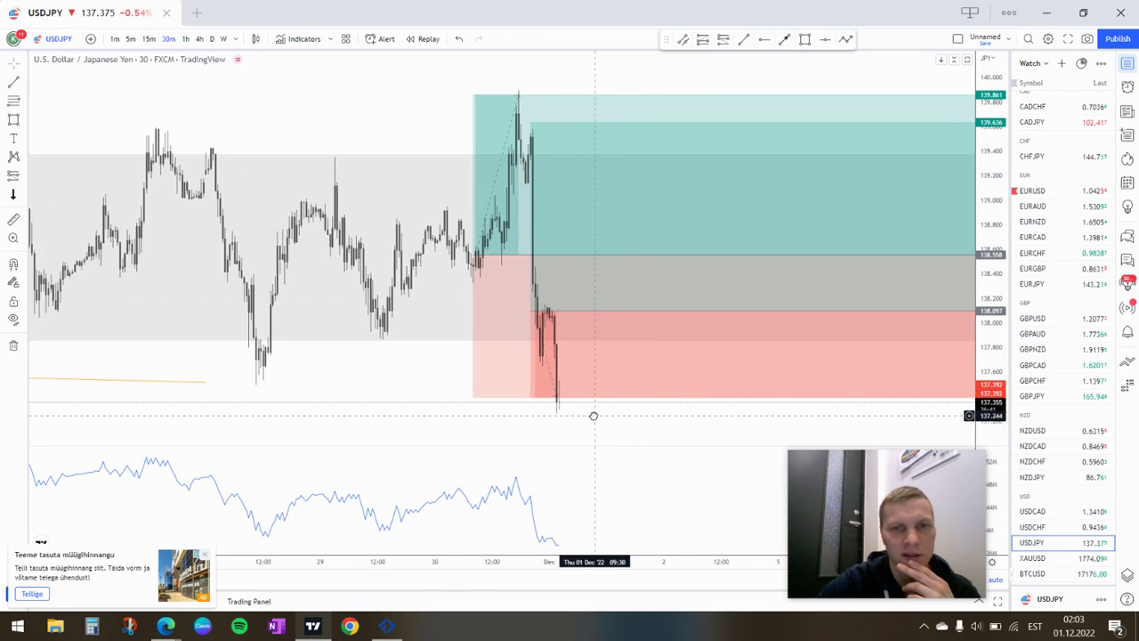
left_click(541, 326)
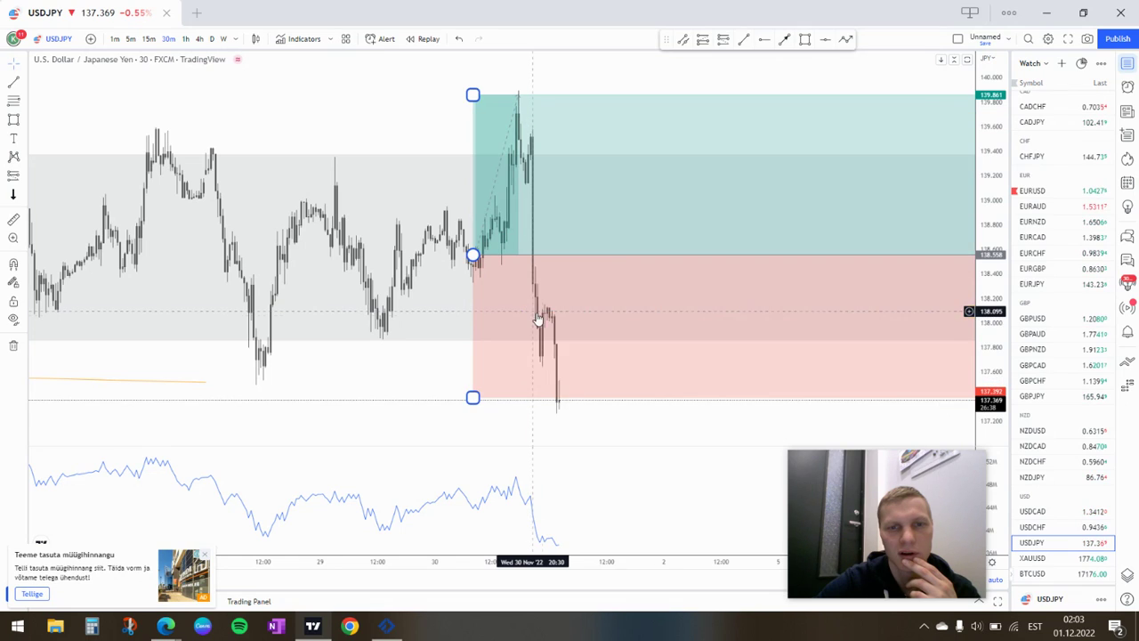
scroll(632, 327, "down", 4)
left_click_drag(616, 171, 450, 169)
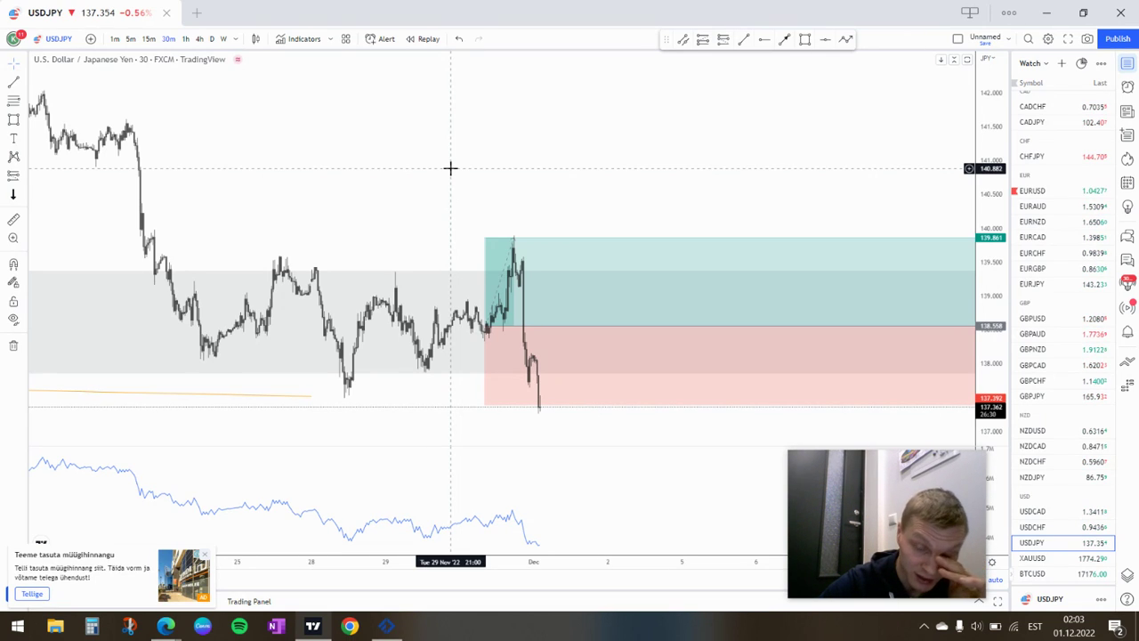
Step: Review USDJPY's zone on the 1-hour and daily charts, then settle on 4-hour candles
left_click(185, 39)
scroll(662, 178, "down", 5)
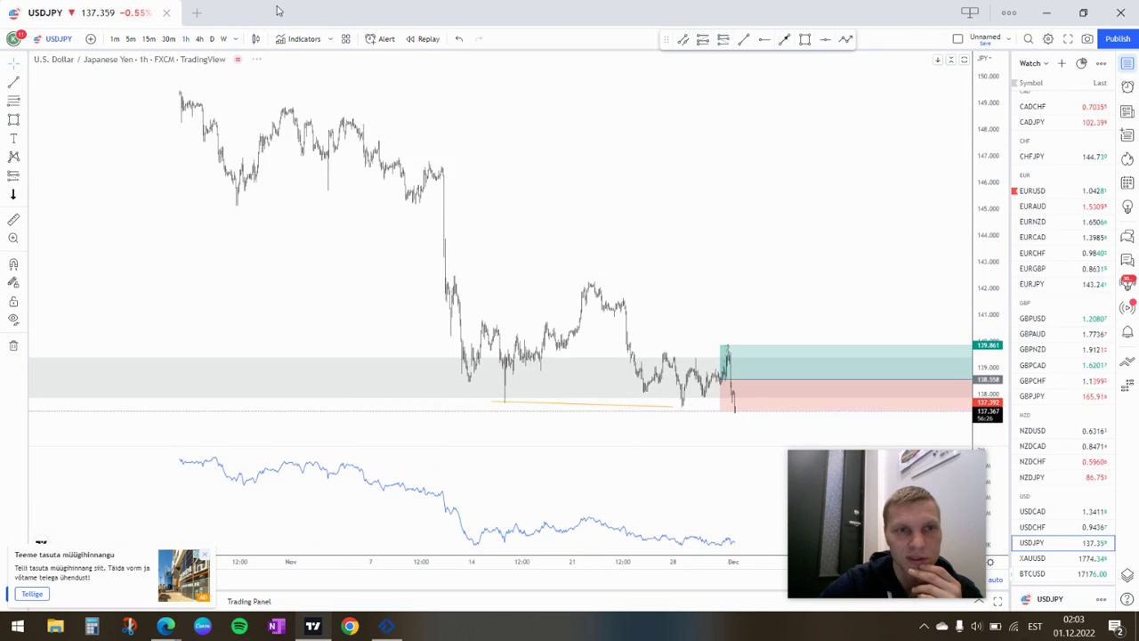
left_click(214, 39)
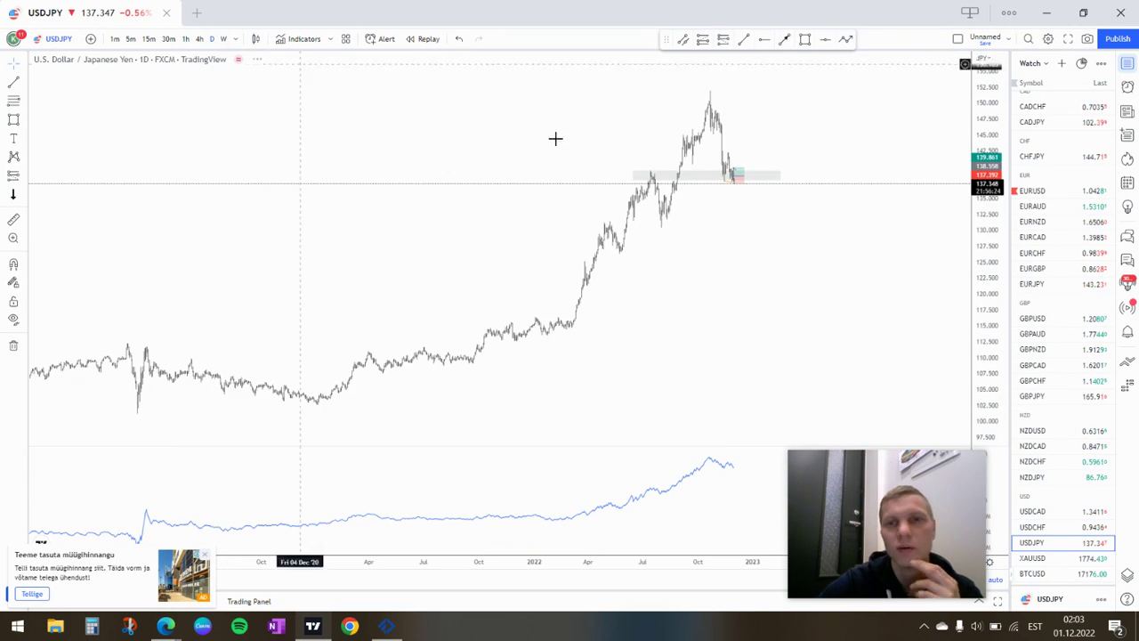
scroll(555, 138, "up", 5)
left_click_drag(415, 249, 686, 373)
scroll(339, 255, "up", 2)
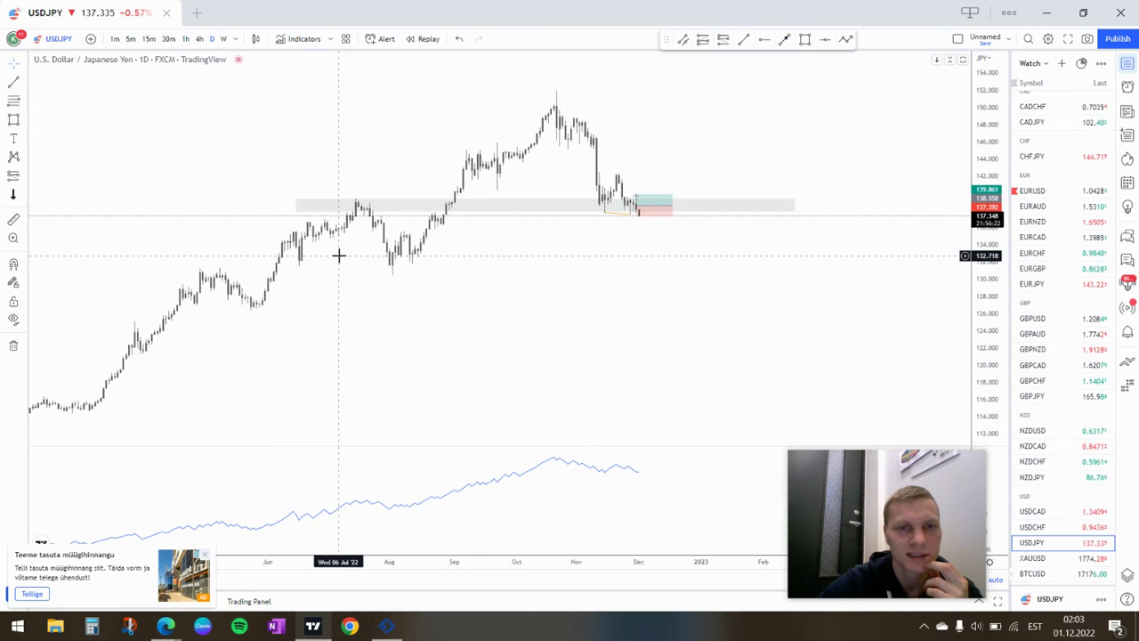
left_click(792, 205)
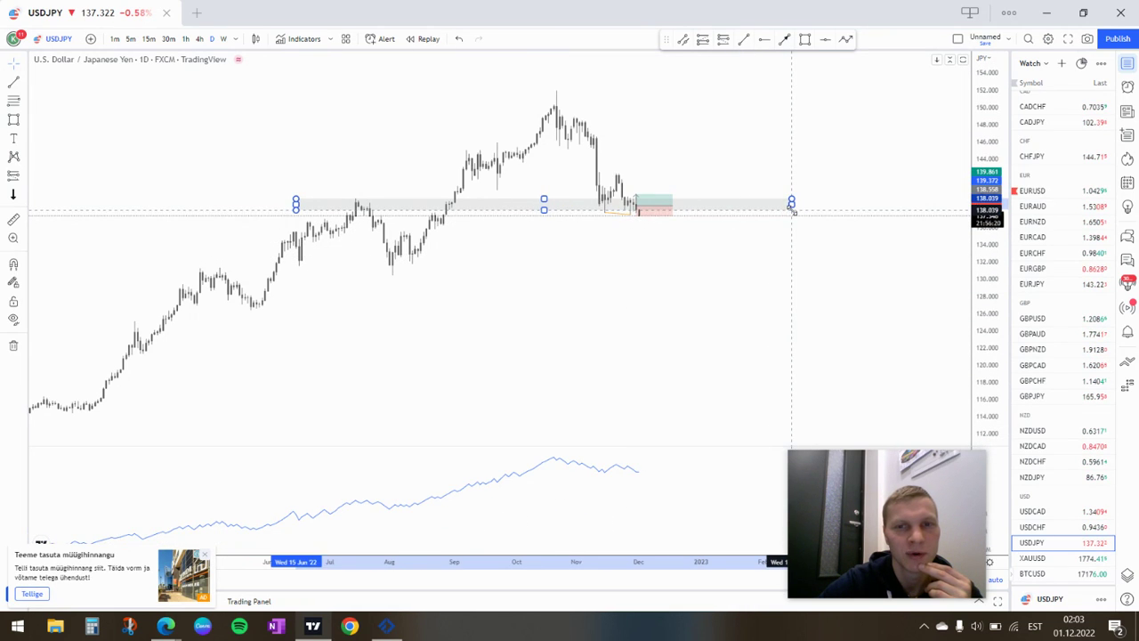
left_click(778, 158)
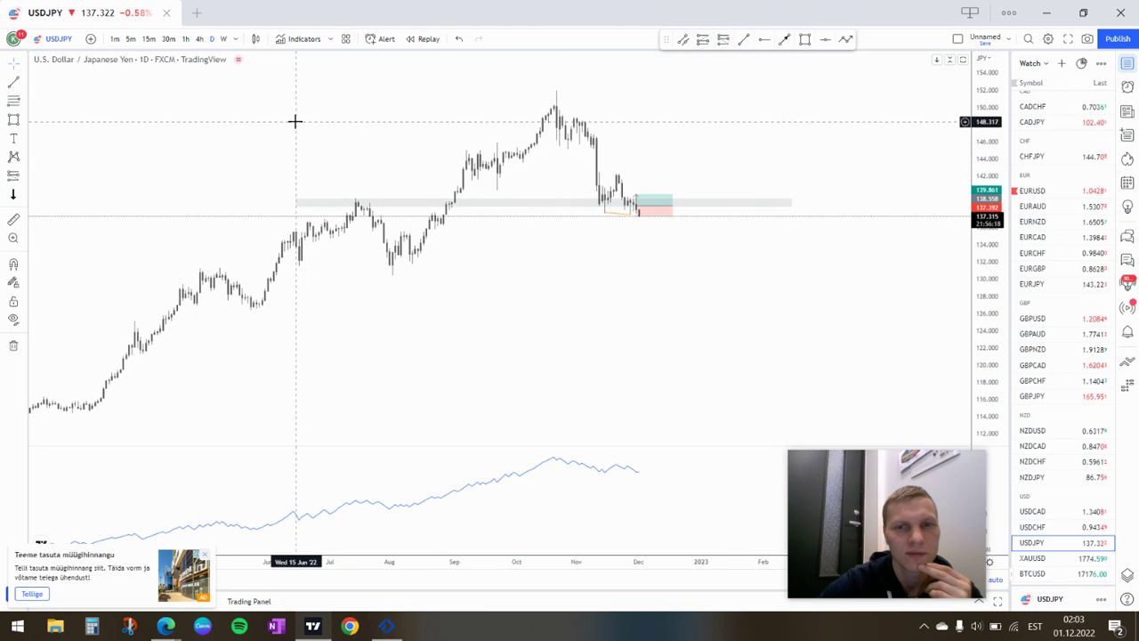
left_click(200, 40)
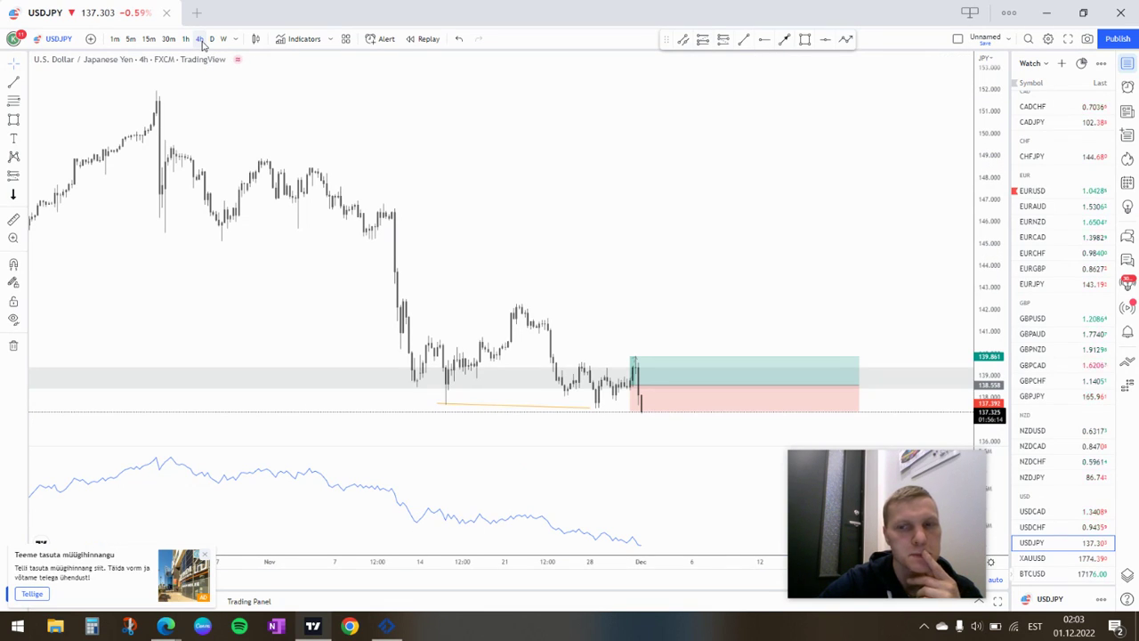
Step: Check EURUSD on 4-hour and 1-hour candles, then return to USDJPY on 1-hour
left_click(1034, 190)
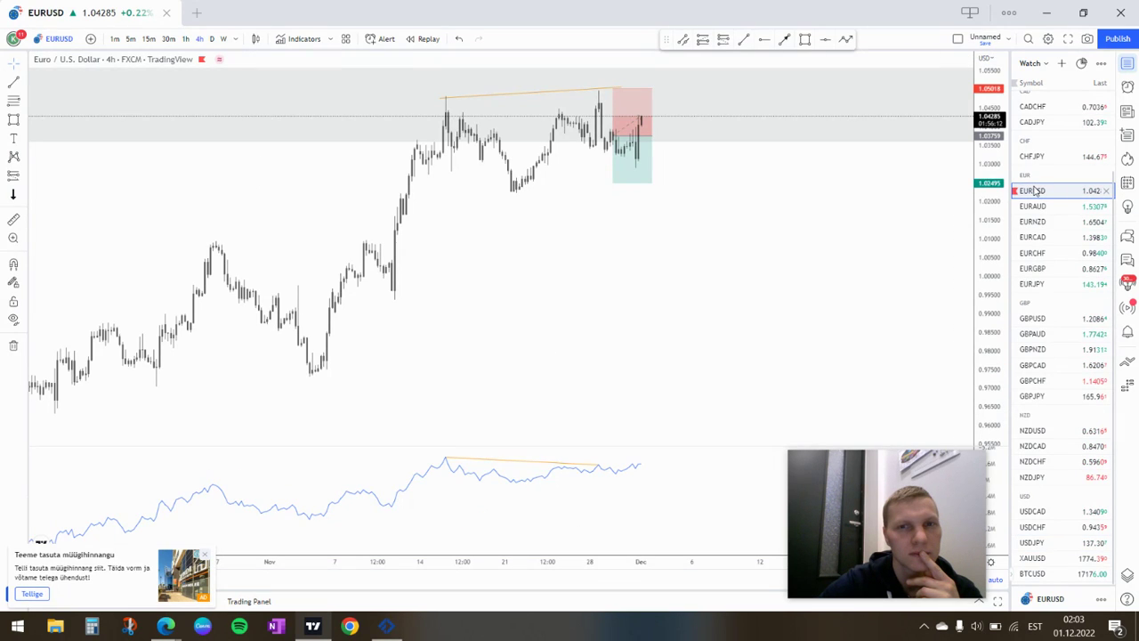
scroll(617, 273, "right", 5)
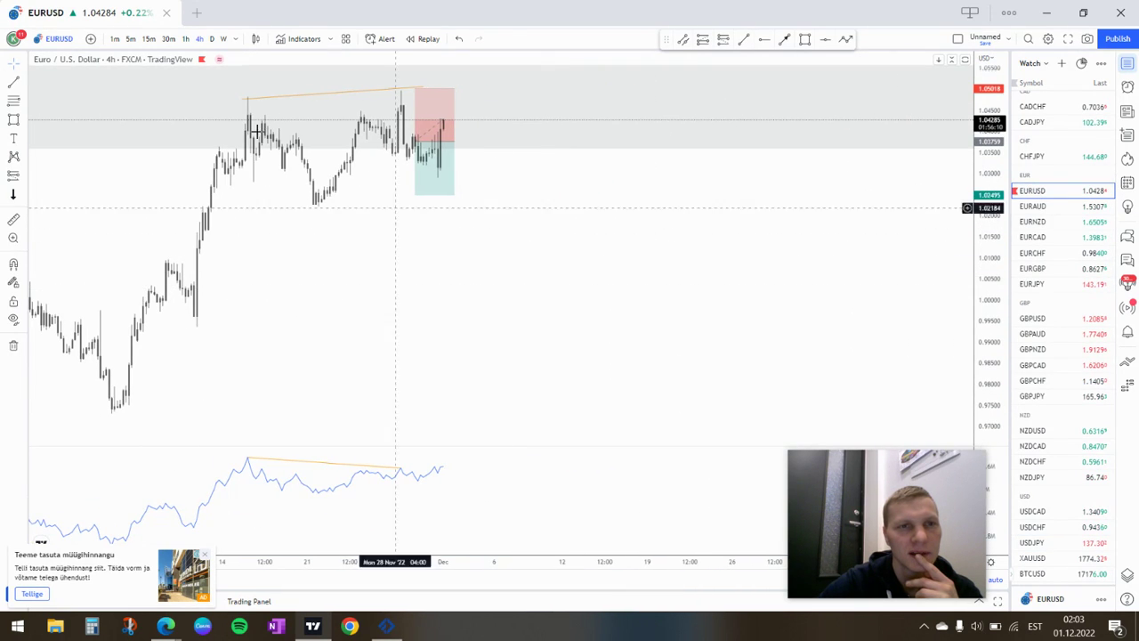
left_click(188, 40)
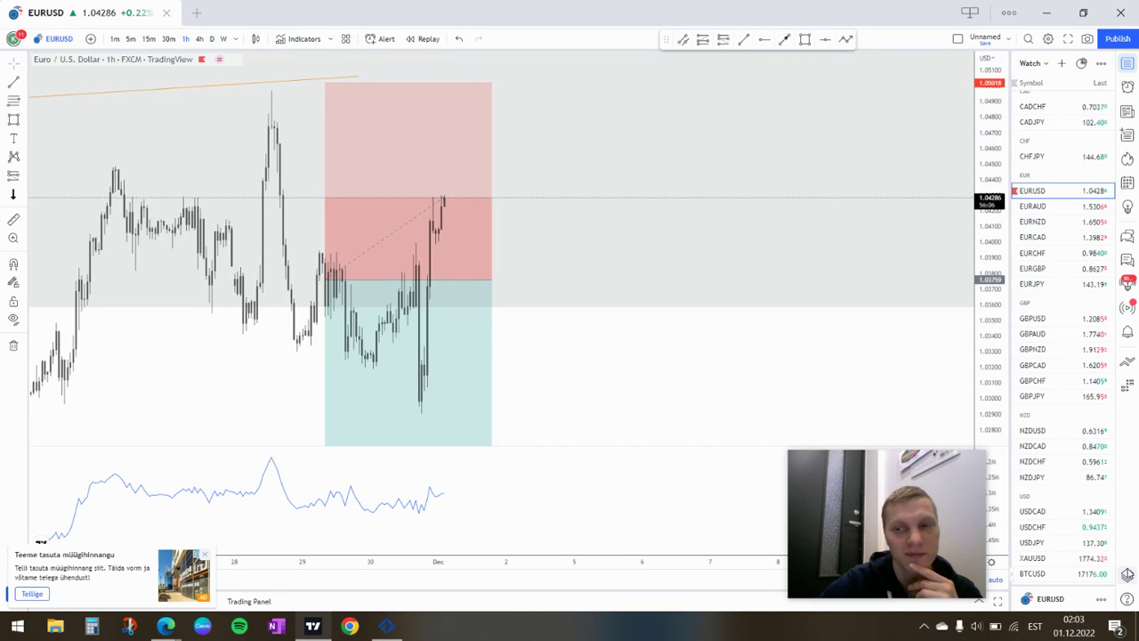
left_click(1034, 542)
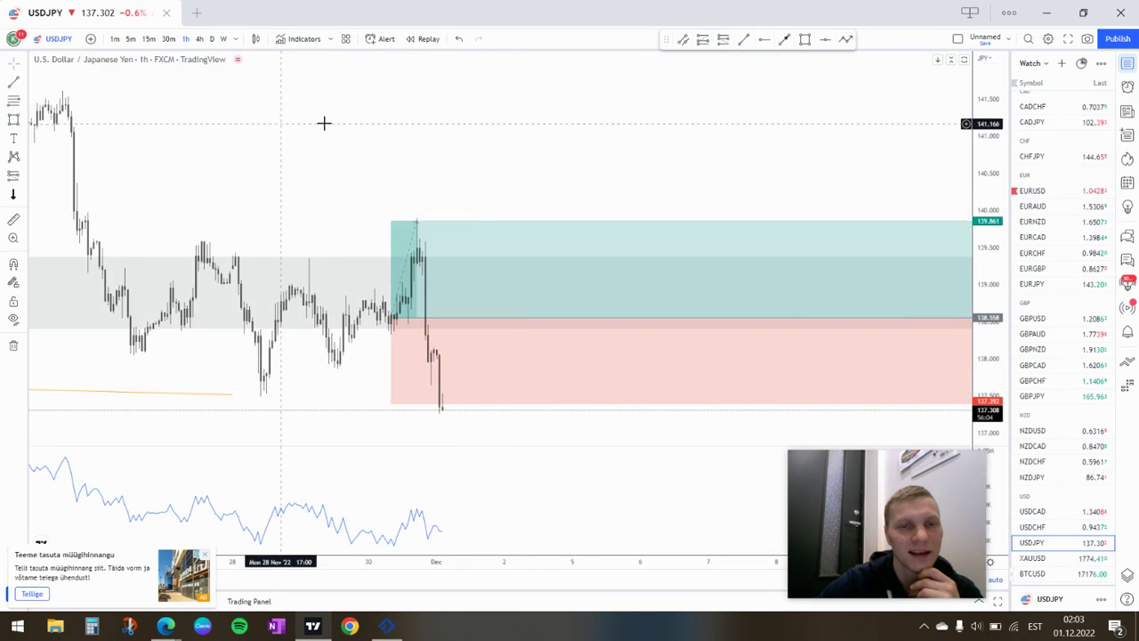
Step: Compare USDJPY on daily and 4-hour candles, ending on the daily chart
scroll(366, 128, "up", 3)
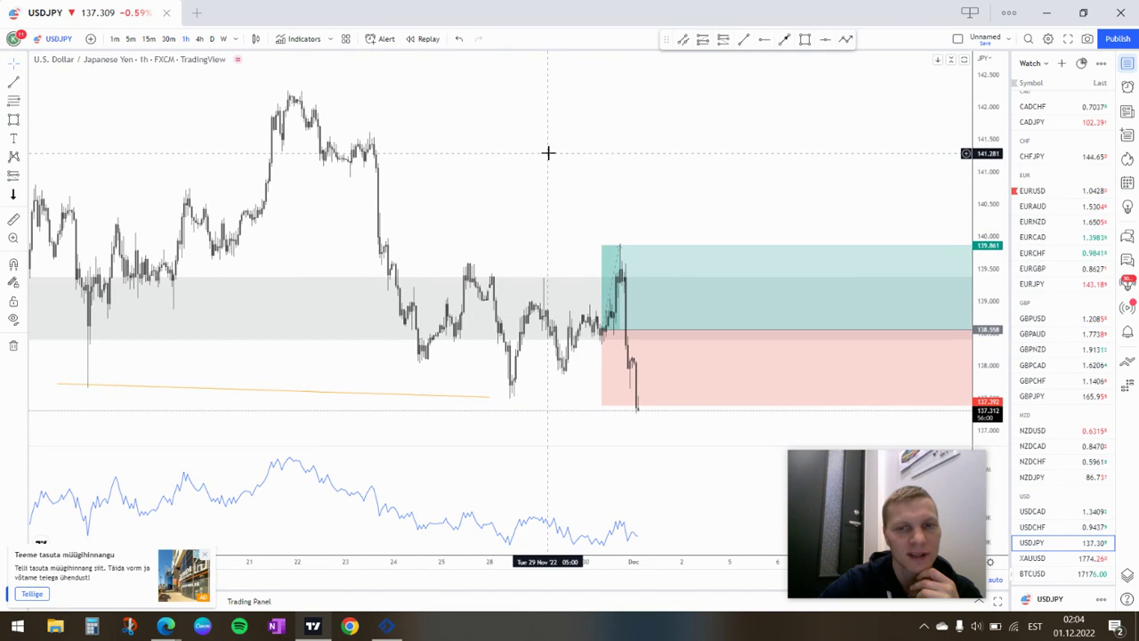
scroll(549, 153, "down", 2)
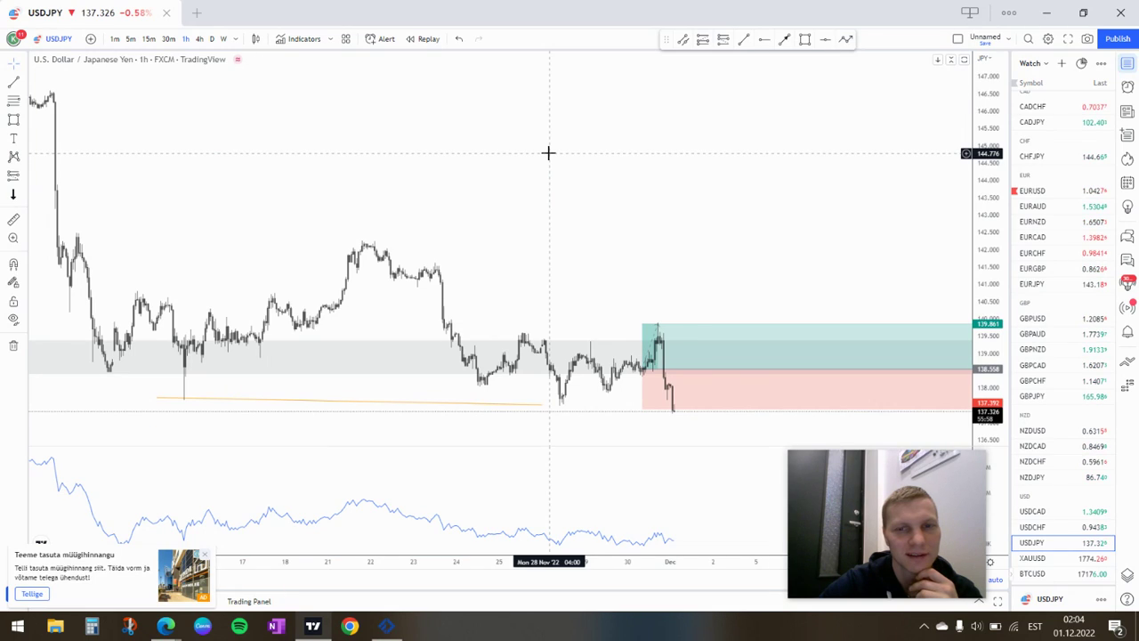
scroll(689, 216, "up", 2)
scroll(668, 201, "down", 1)
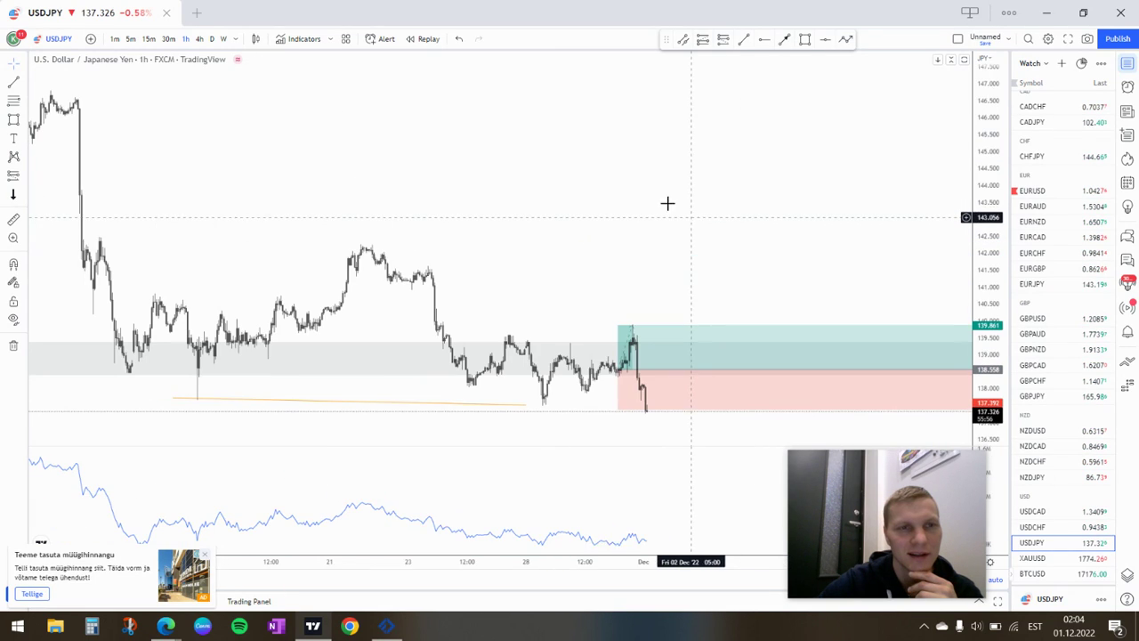
left_click(213, 39)
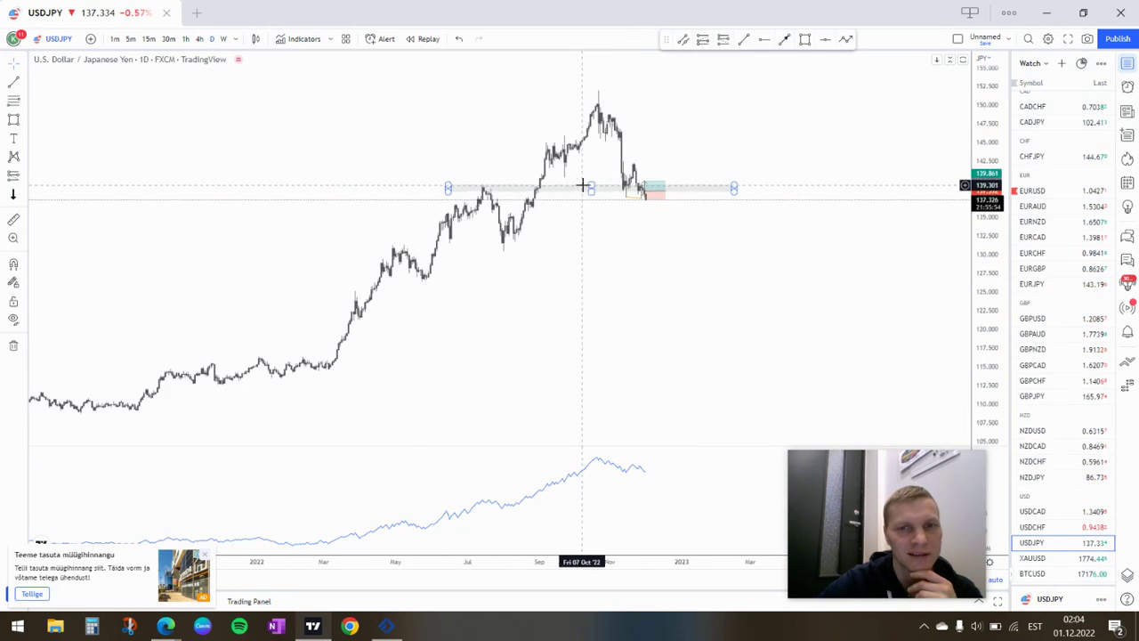
scroll(582, 186, "up", 2)
scroll(564, 223, "down", 1)
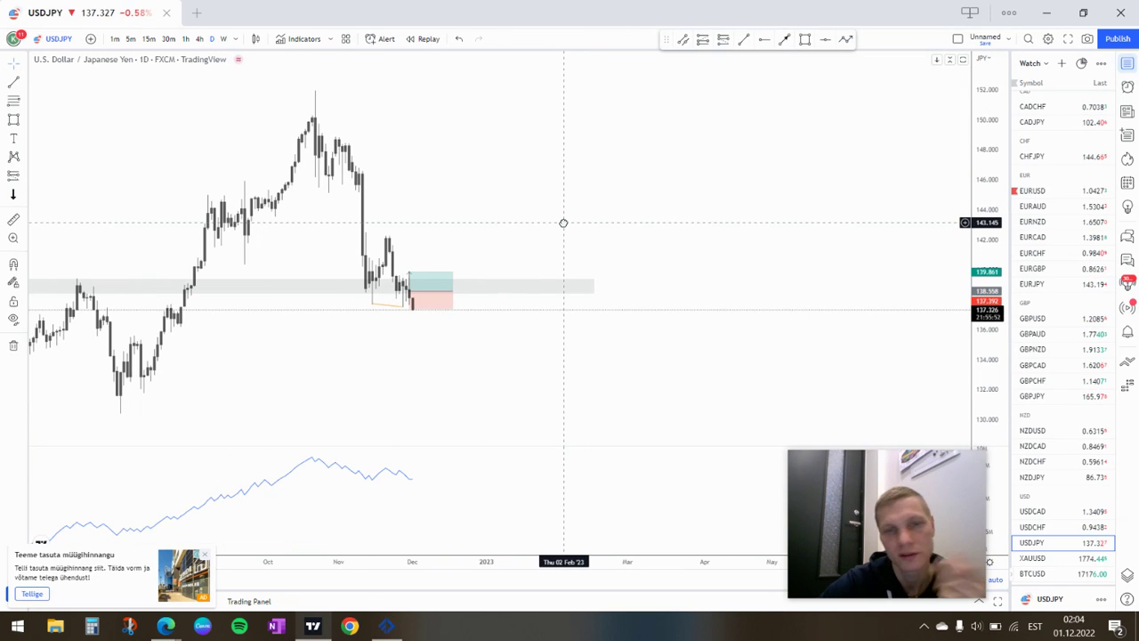
scroll(569, 222, "left", 3)
left_click(201, 39)
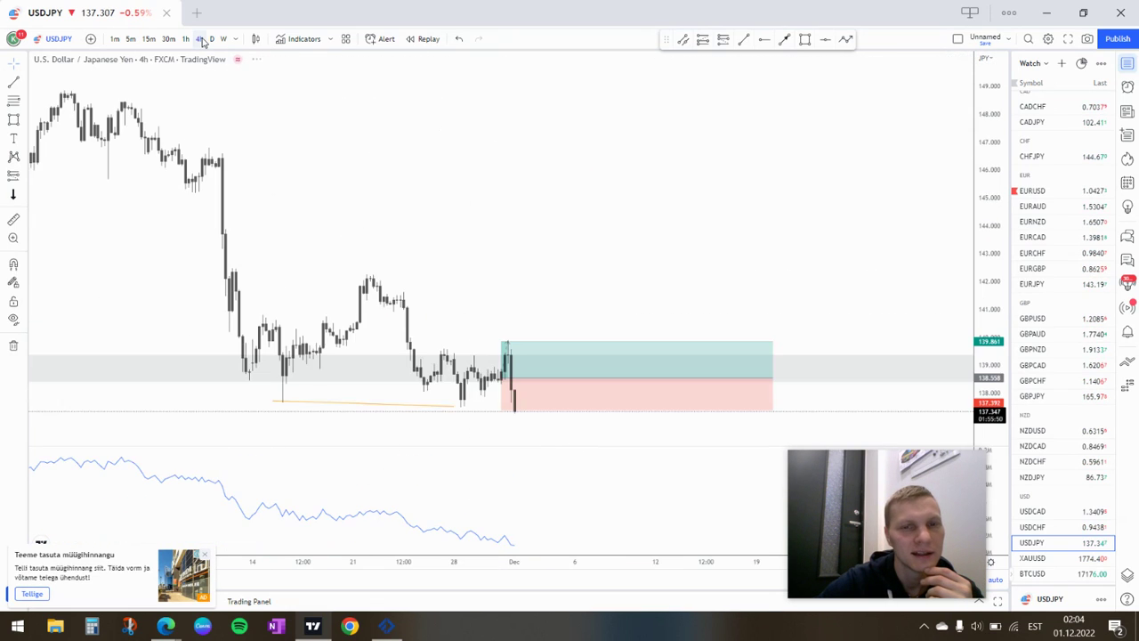
scroll(382, 113, "down", 2)
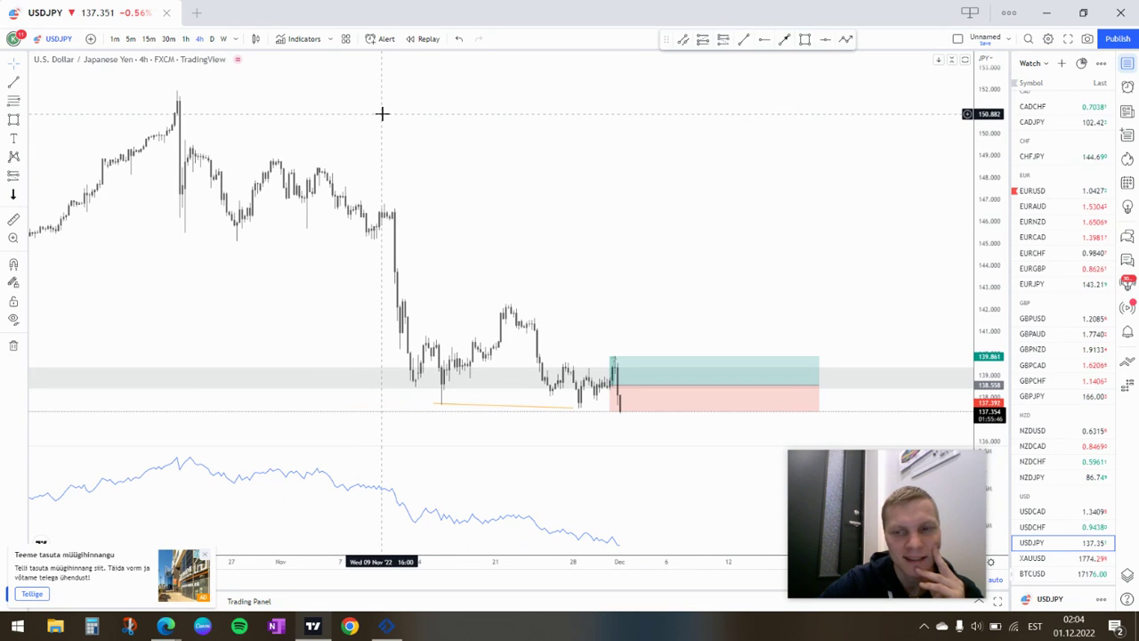
scroll(599, 208, "right", 3)
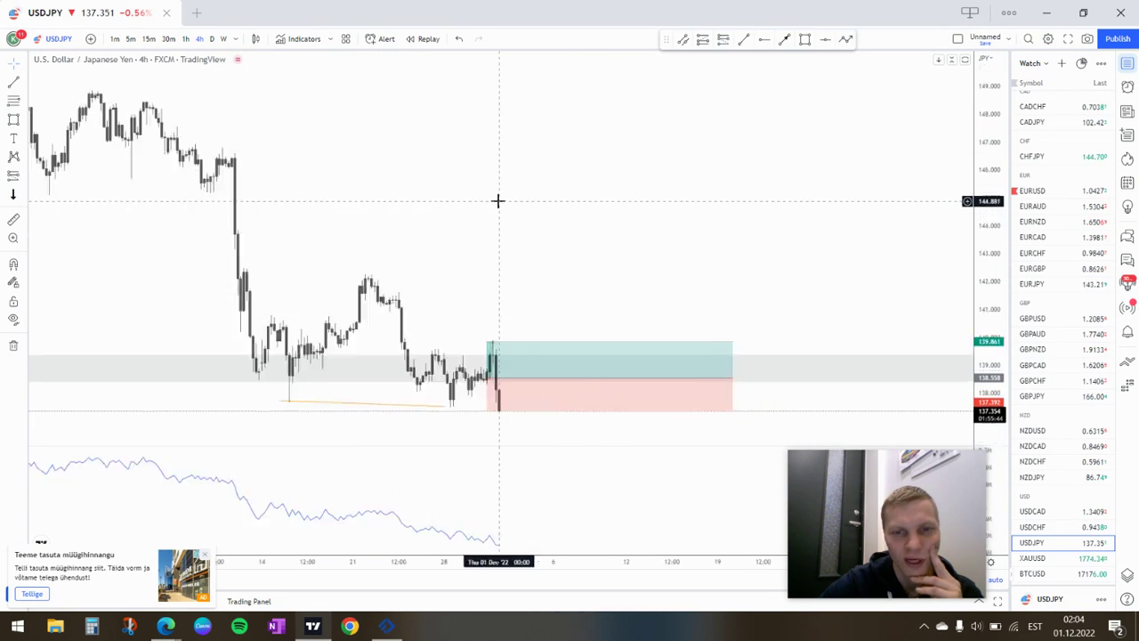
left_click(212, 38)
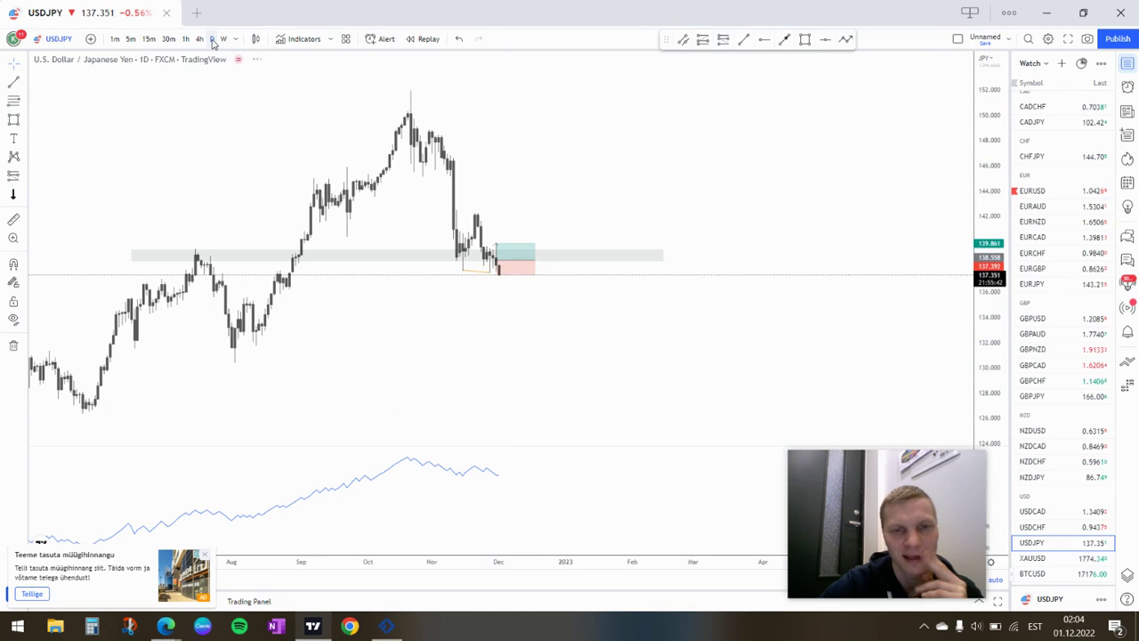
scroll(374, 177, "up", 2)
scroll(408, 191, "left", 3)
scroll(408, 191, "up", 2)
scroll(432, 178, "right", 3)
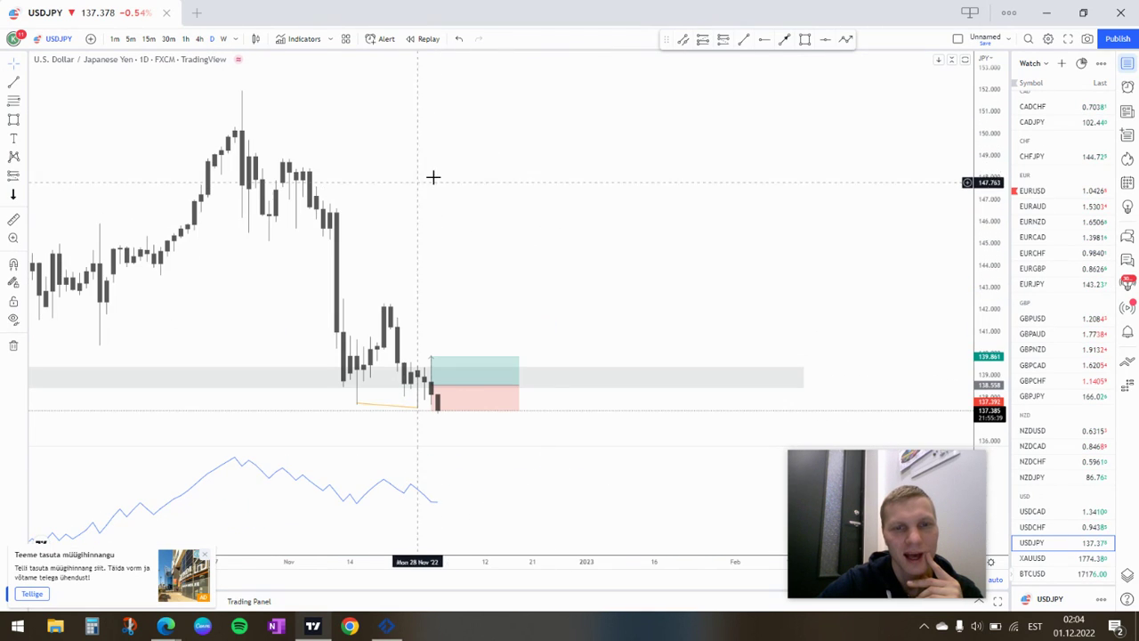
Step: Draw an orange trend line from the 15 Nov indicator low to the later low
left_click(744, 42)
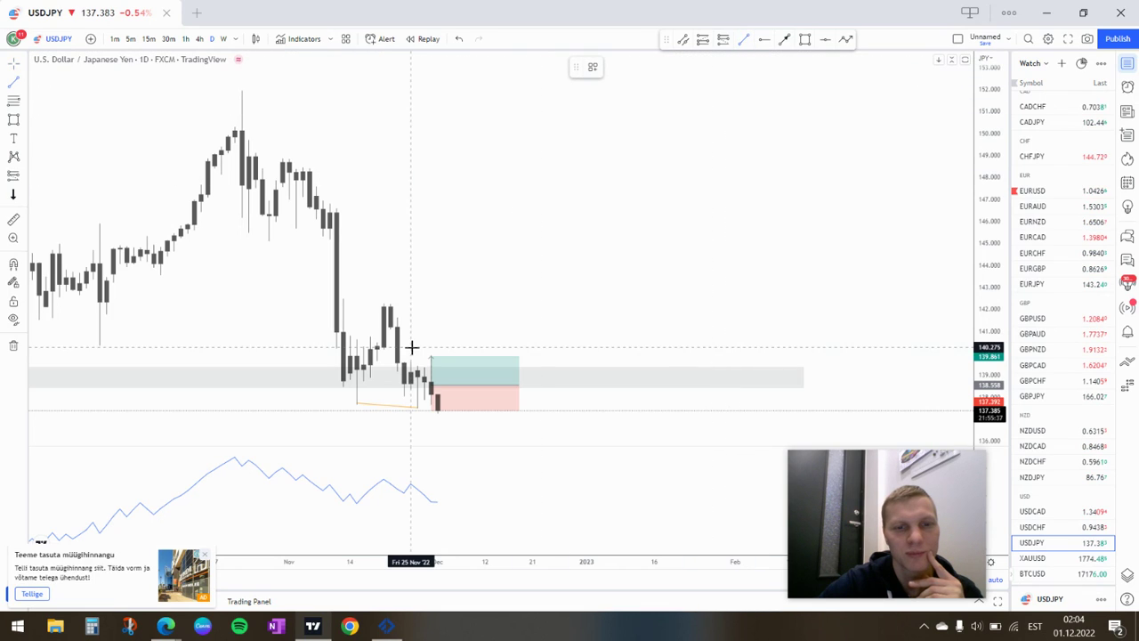
left_click(355, 500)
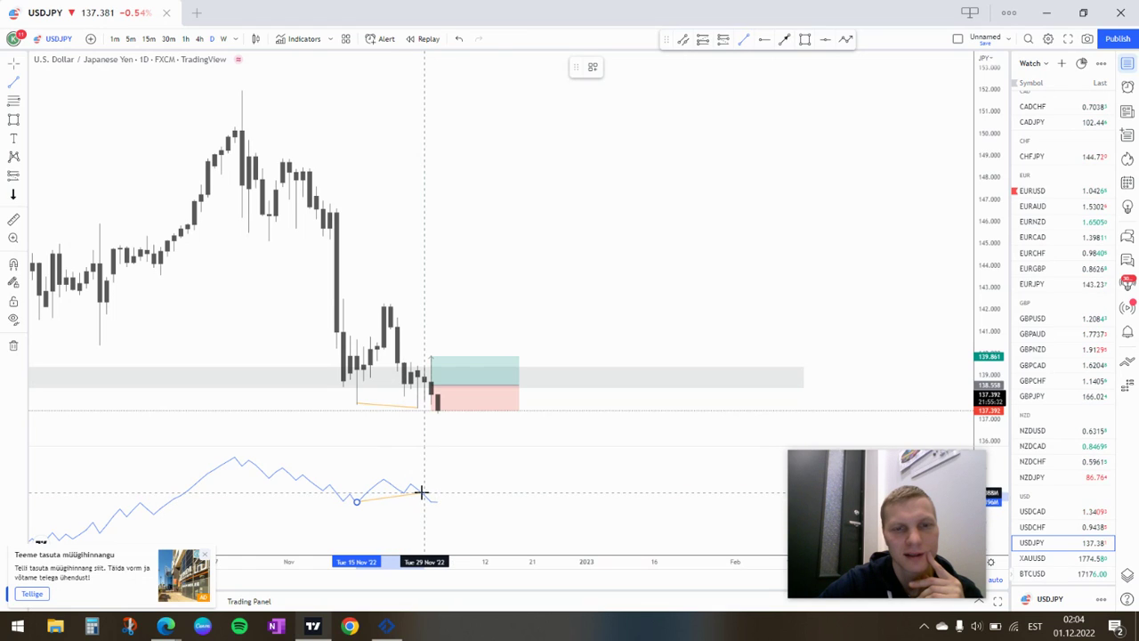
left_click(418, 491)
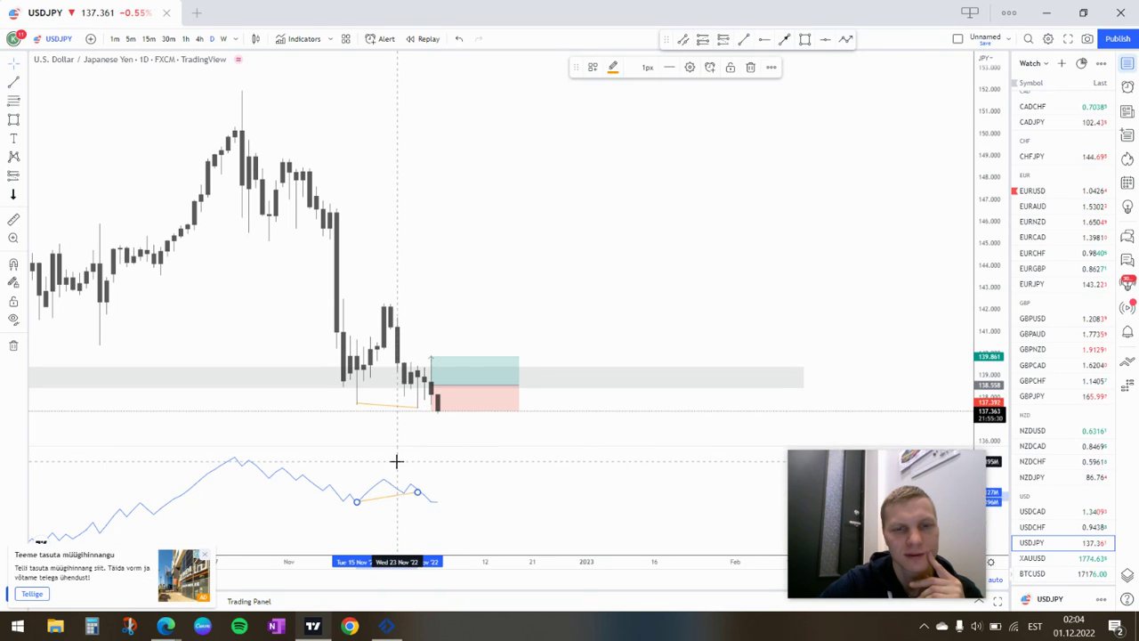
scroll(534, 431, "down", 3)
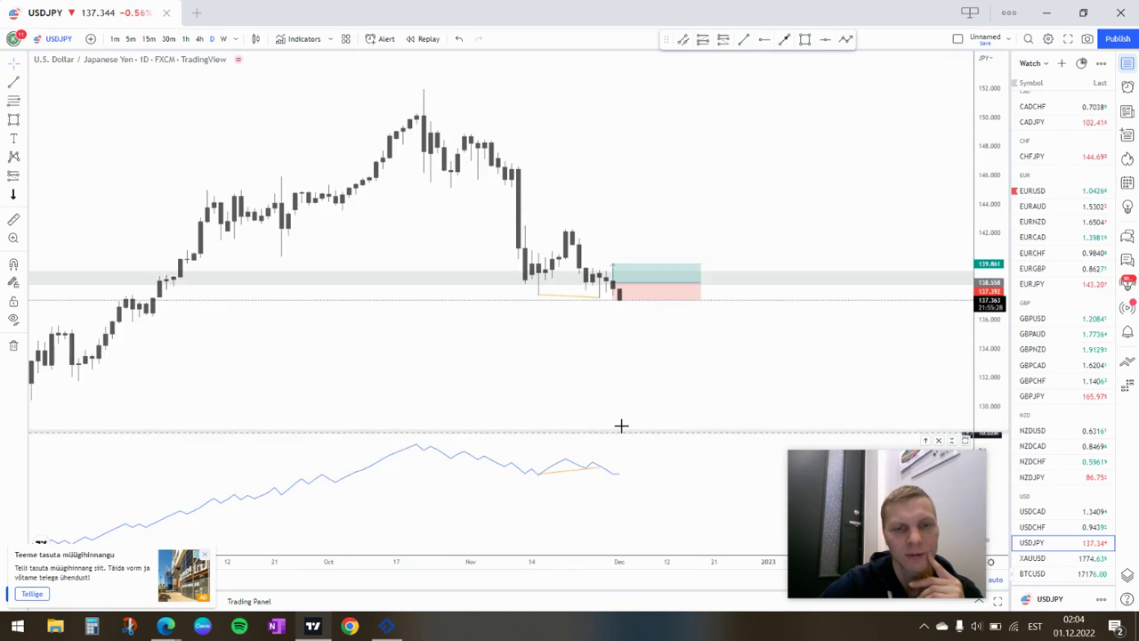
scroll(447, 438, "up", 5)
scroll(448, 439, "up", 2)
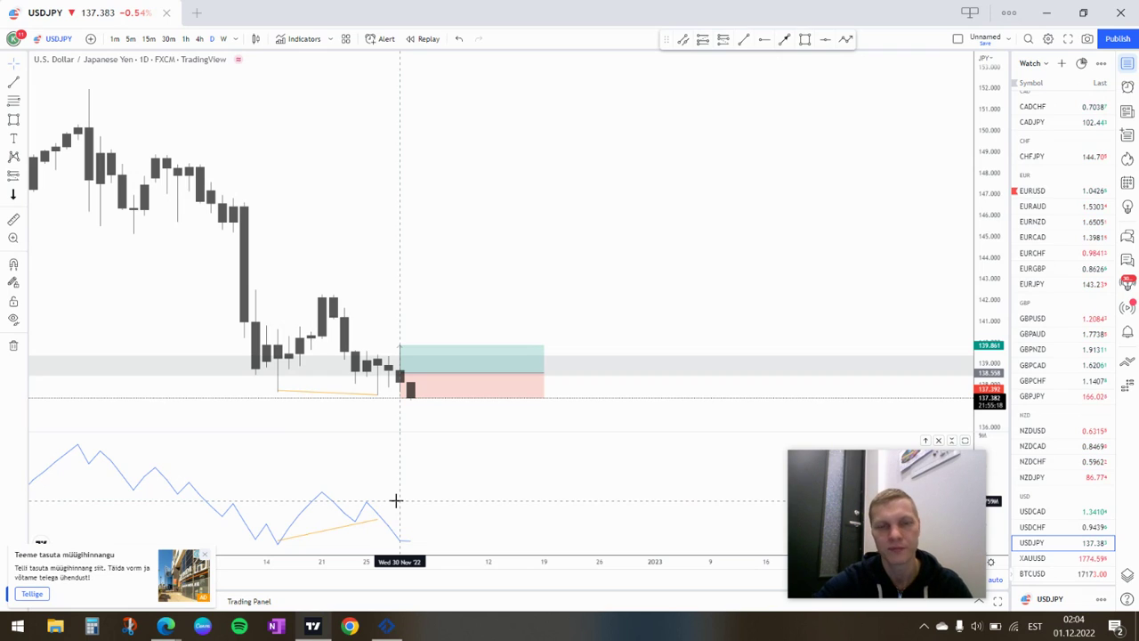
scroll(424, 270, "down", 3)
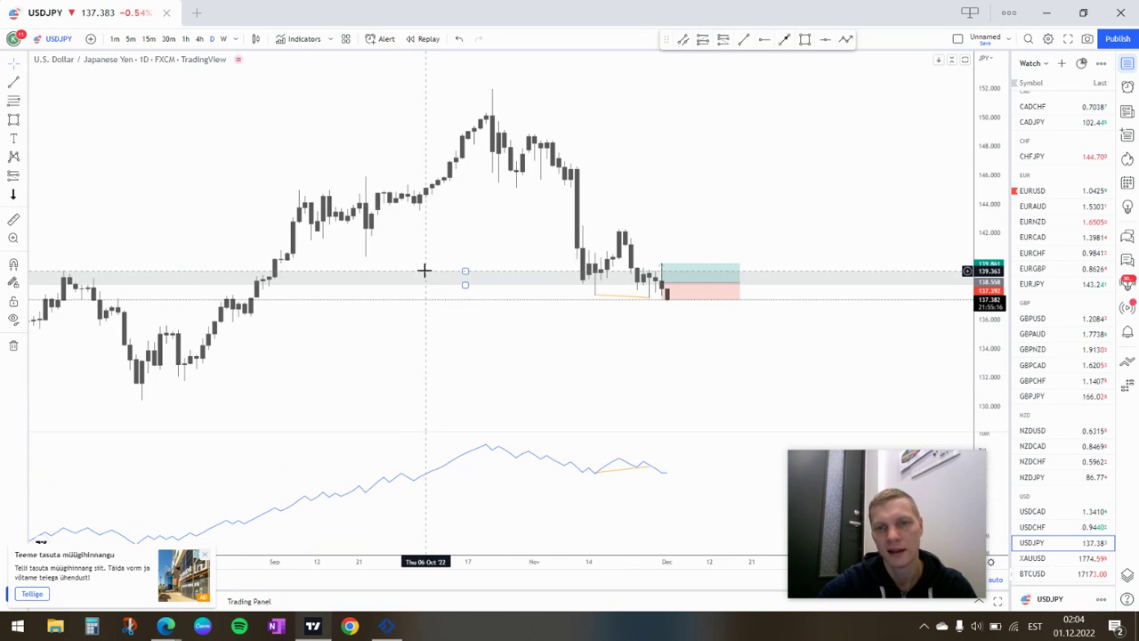
Step: In MetaTrader 5, open the closed usdjpy deal's chart from the History list
left_click(386, 626)
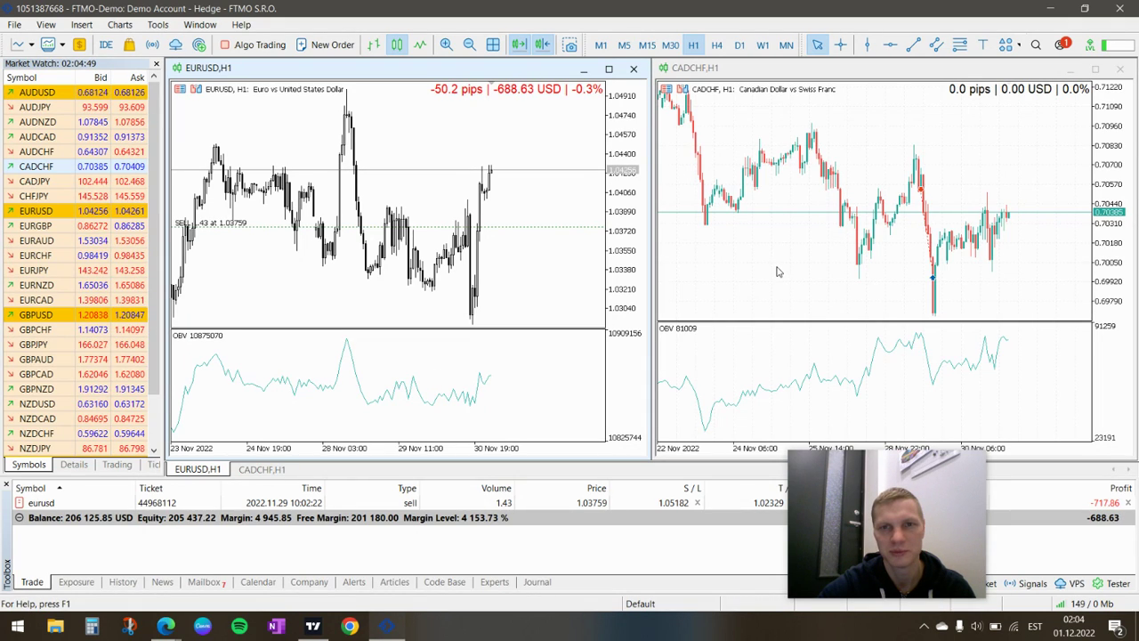
left_click(123, 581)
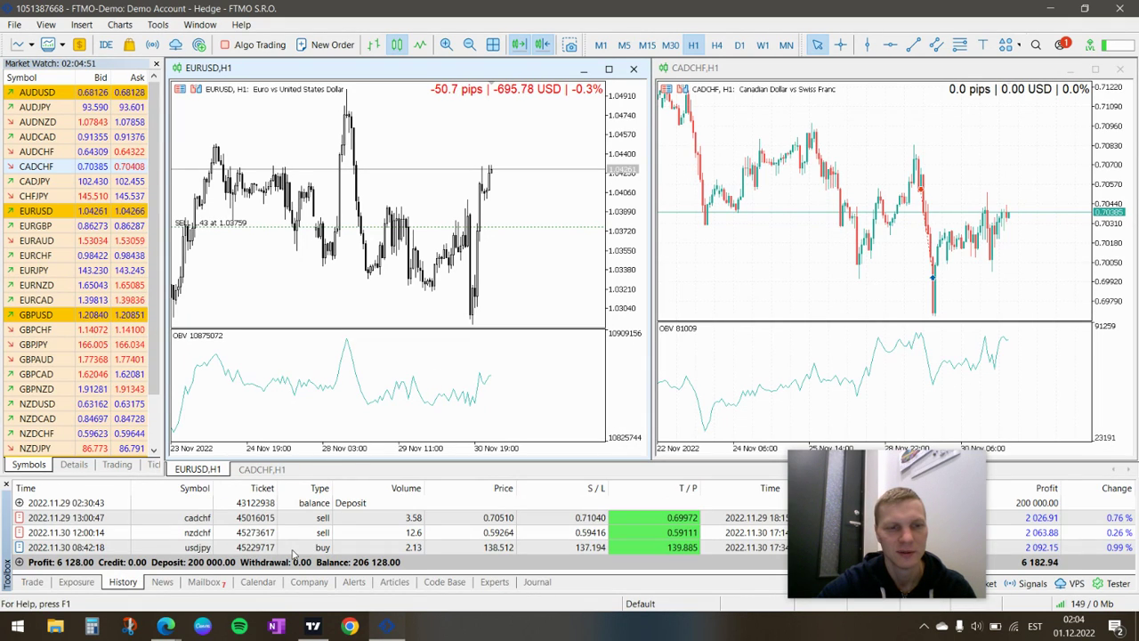
double_click(293, 548)
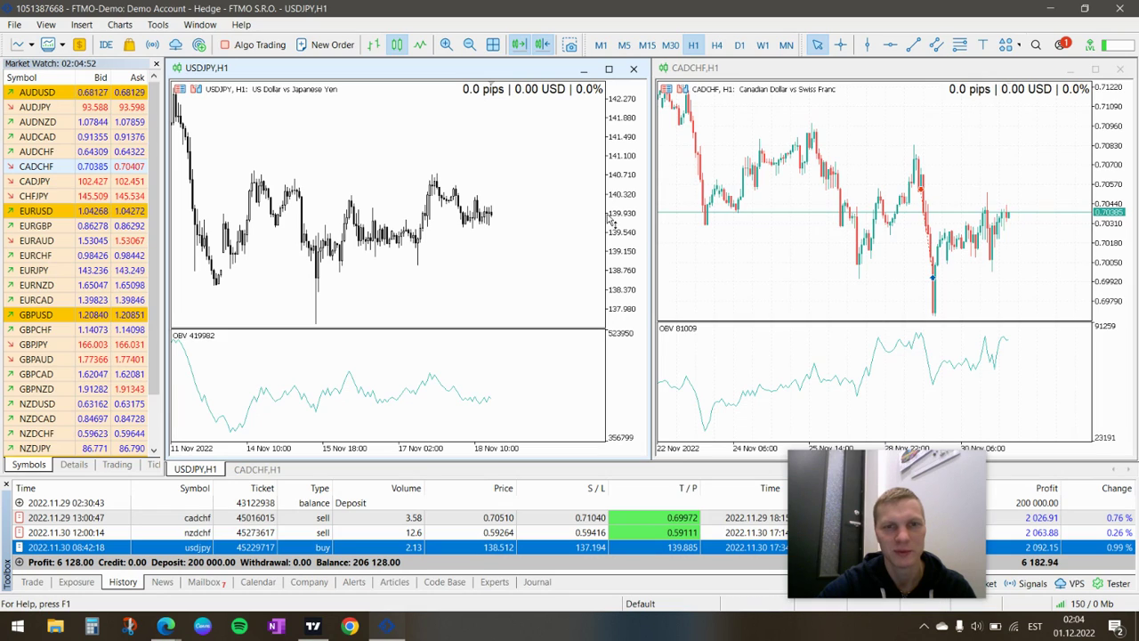
Step: Show trade-history markers on the USDJPY chart and set it to H1 bars
right_click(490, 293)
left_click(536, 476)
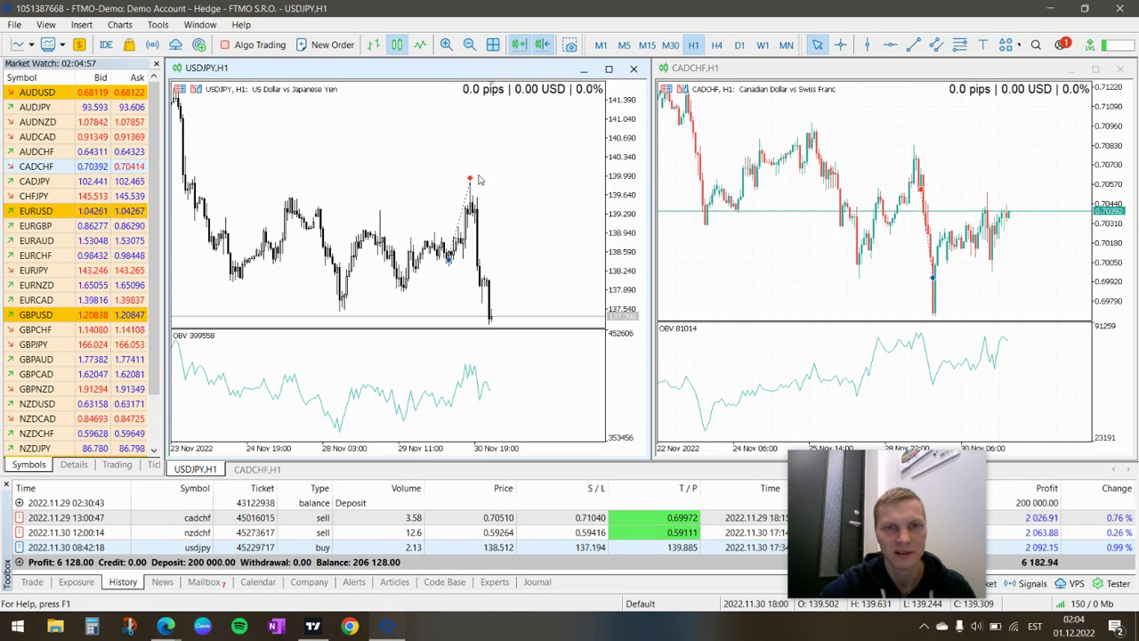
left_click(601, 45)
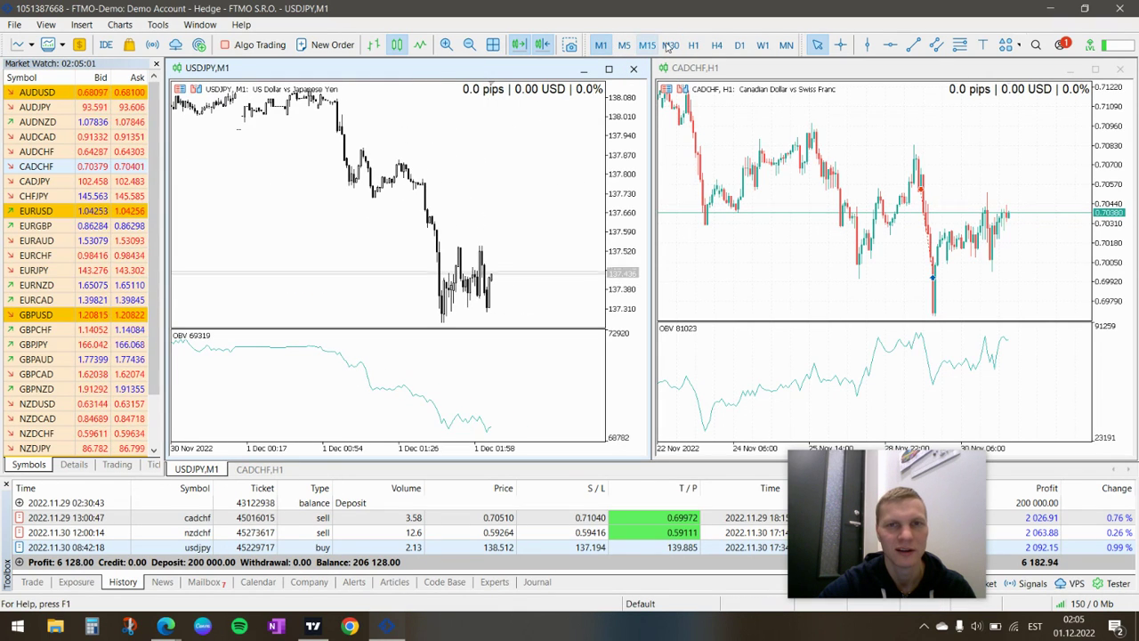
left_click(693, 45)
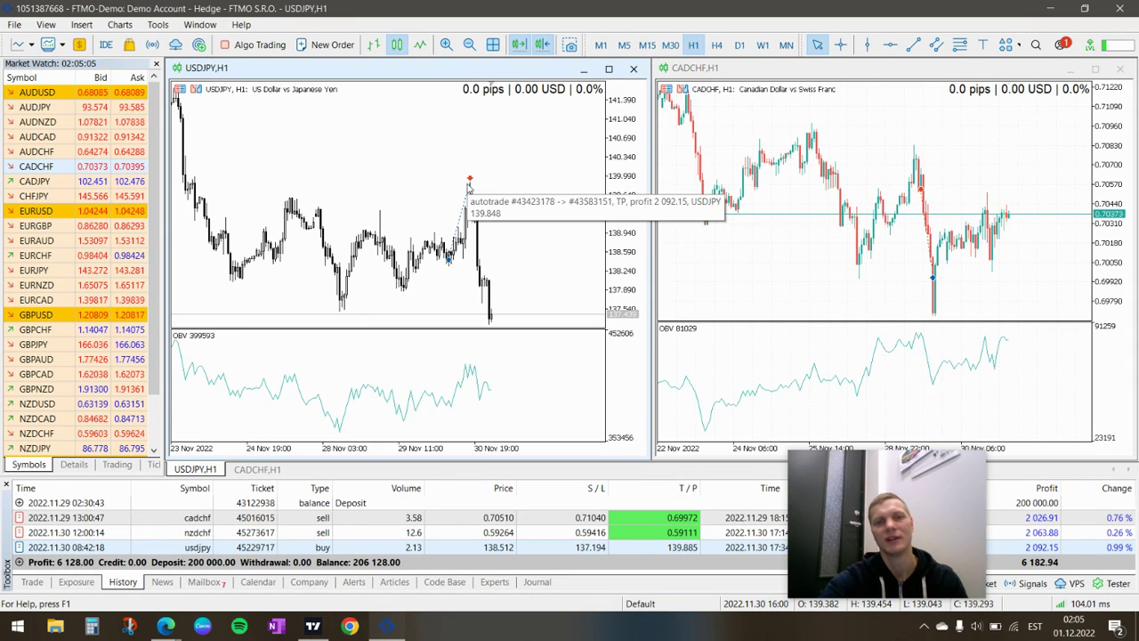
Step: Back in TradingView, show EURUSD on 1-hour candles with the short position box centred
key("alt+Tab")
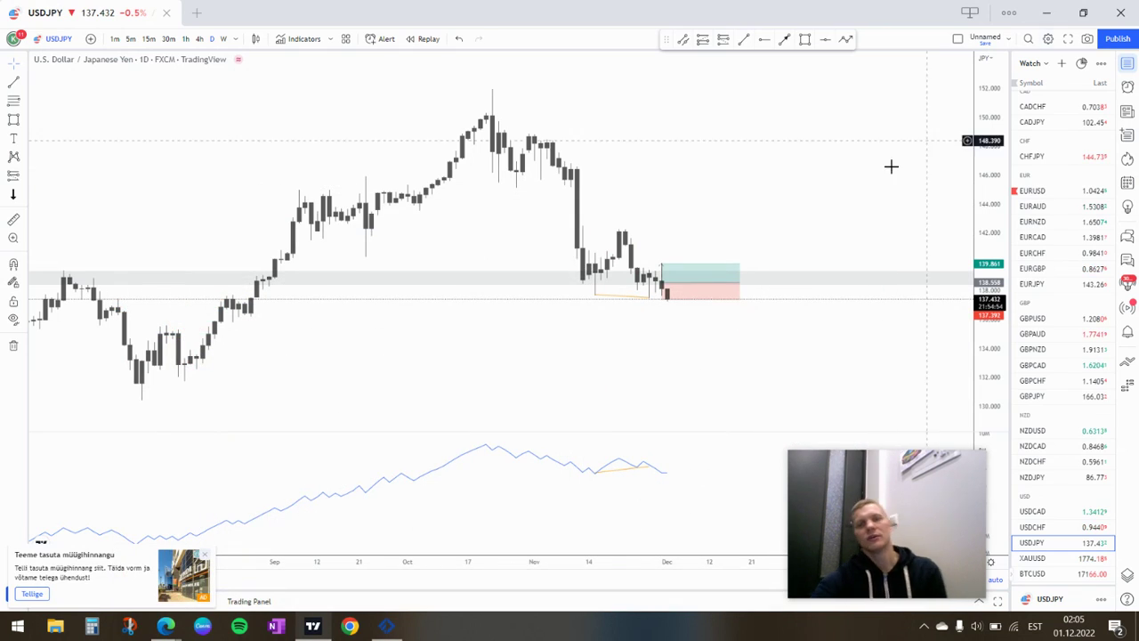
left_click(1032, 190)
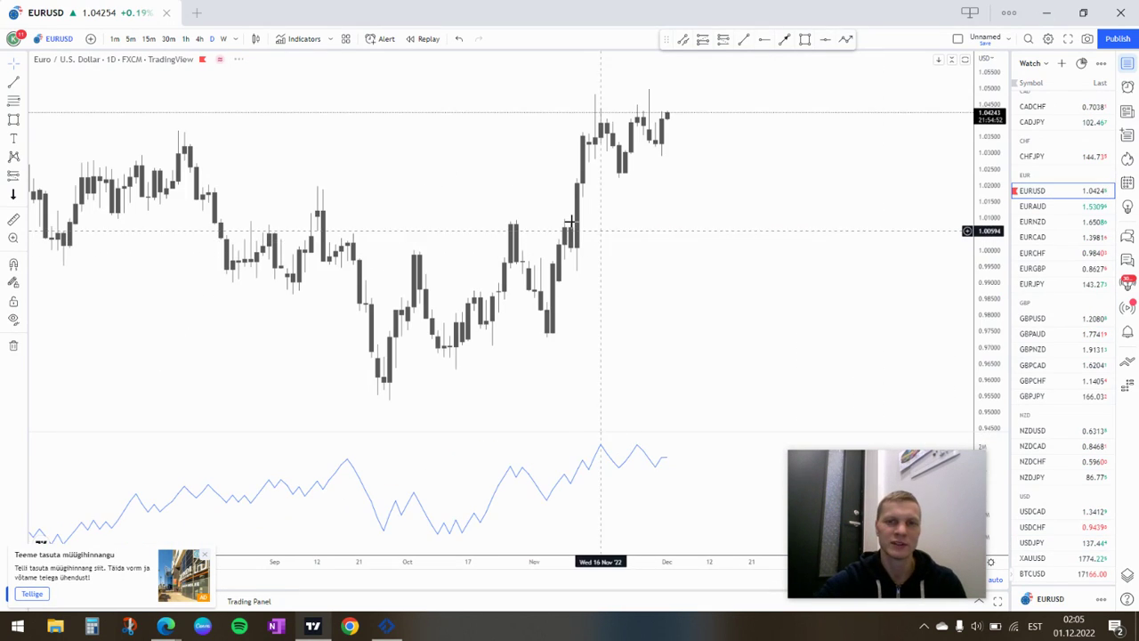
scroll(580, 219, "down", 3)
scroll(580, 219, "up", 4)
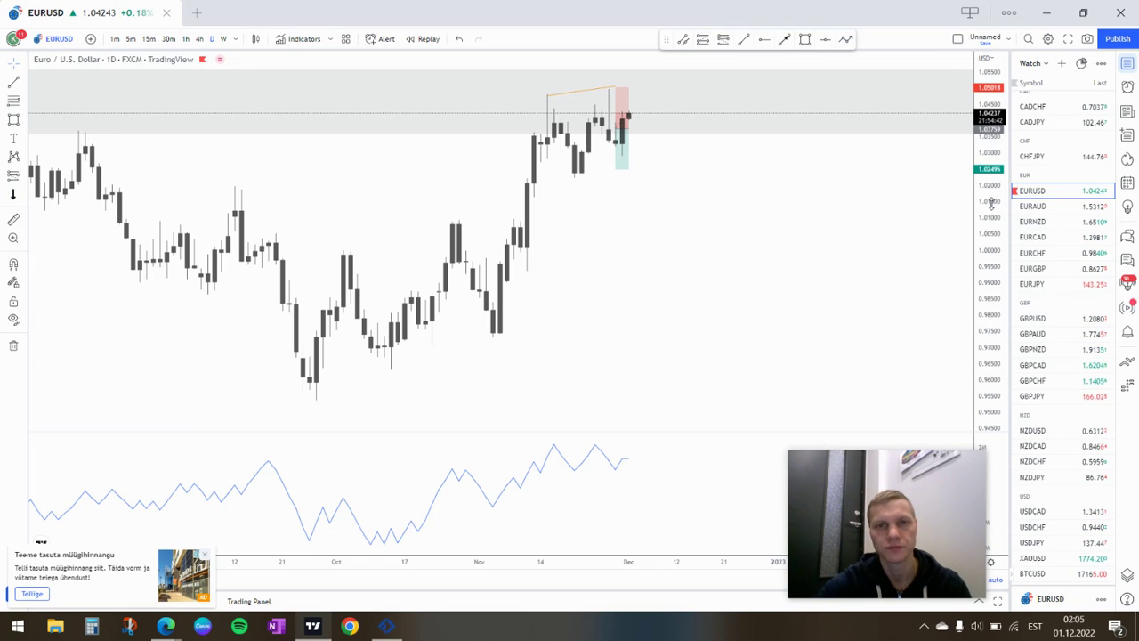
left_click(186, 39)
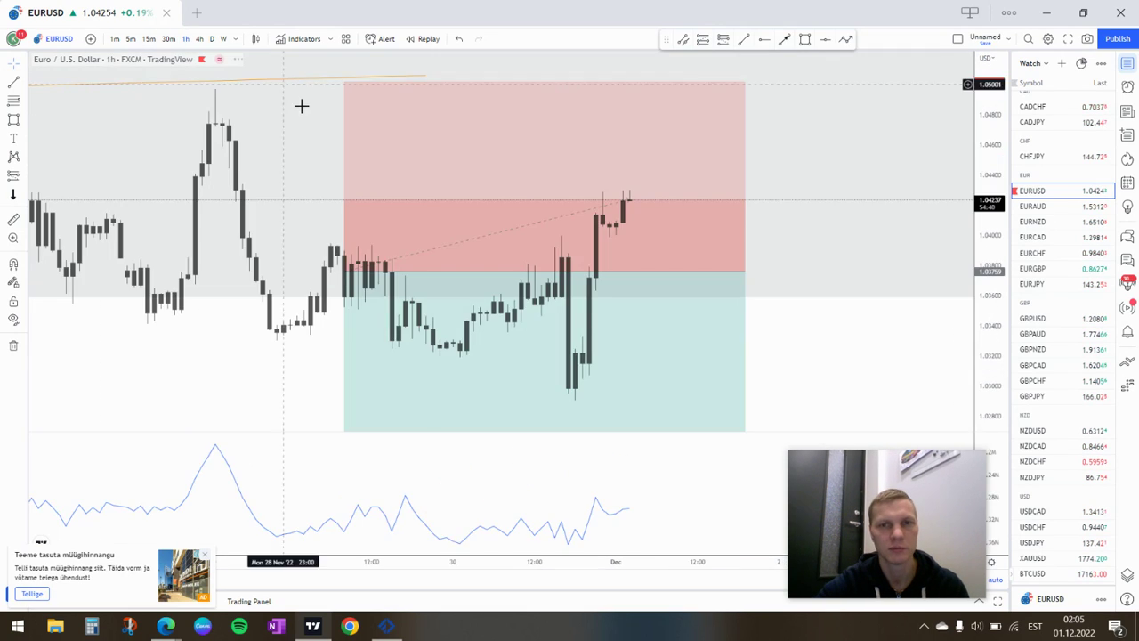
scroll(489, 223, "down", 5)
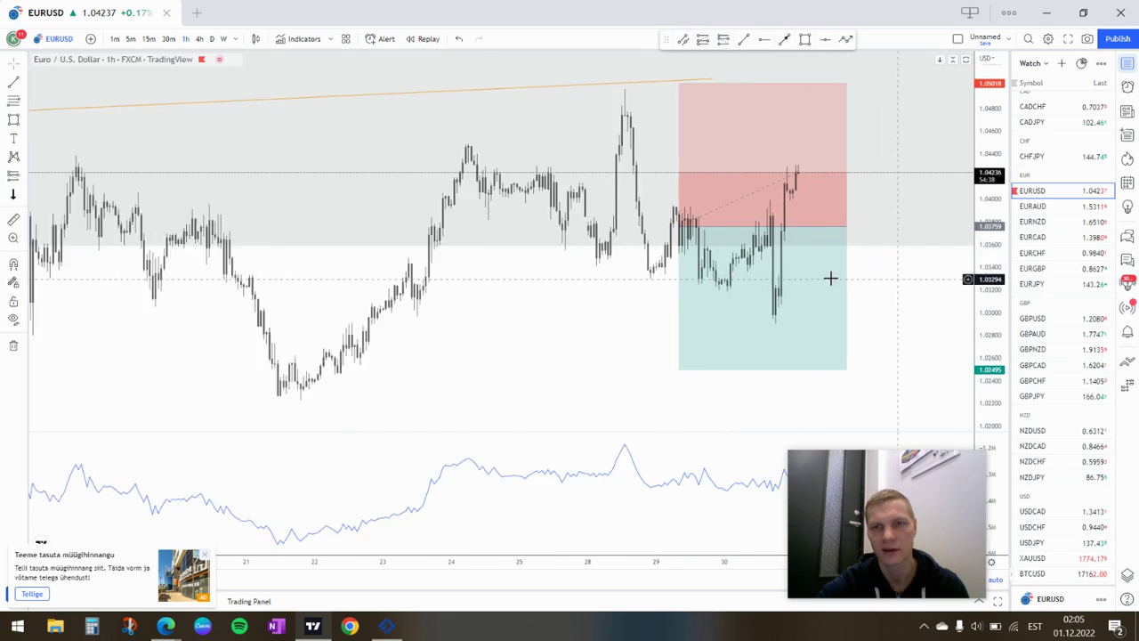
left_click_drag(831, 275, 635, 259)
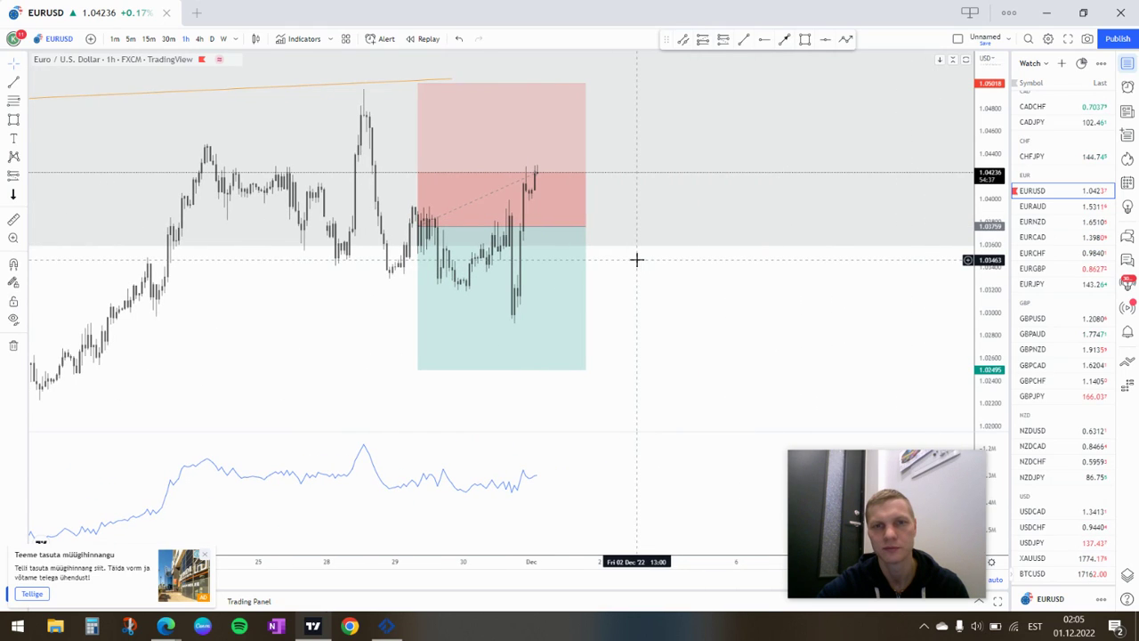
Step: Open NZDCHF zoomed out, checking 4-hour and 1-hour candles before ending on 30-minute
left_click(1054, 461)
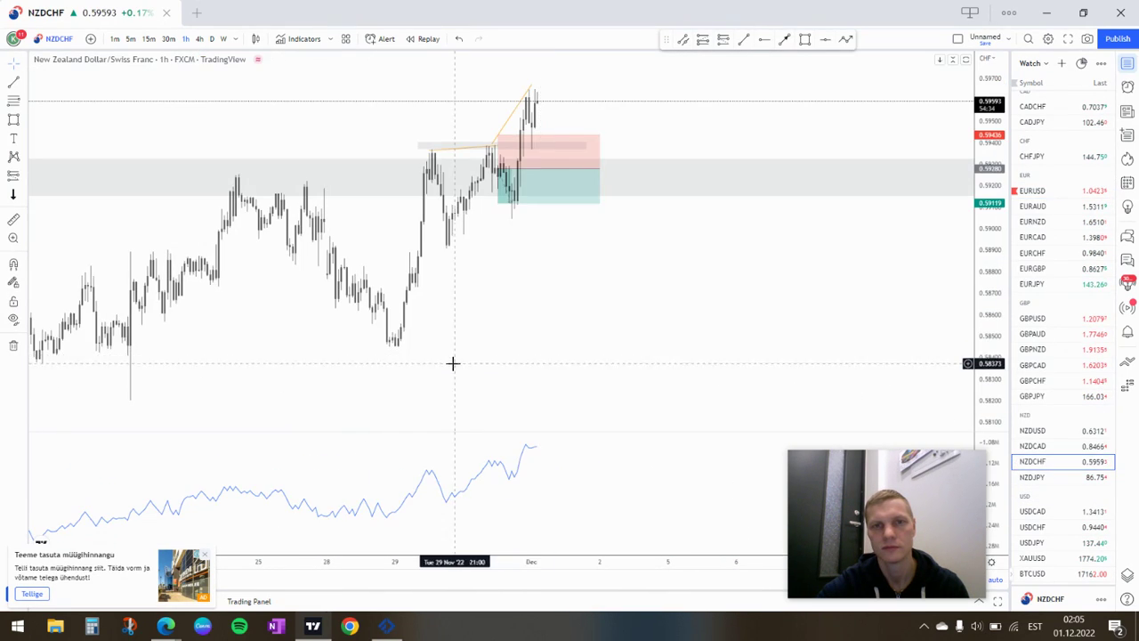
scroll(425, 317, "down", 5)
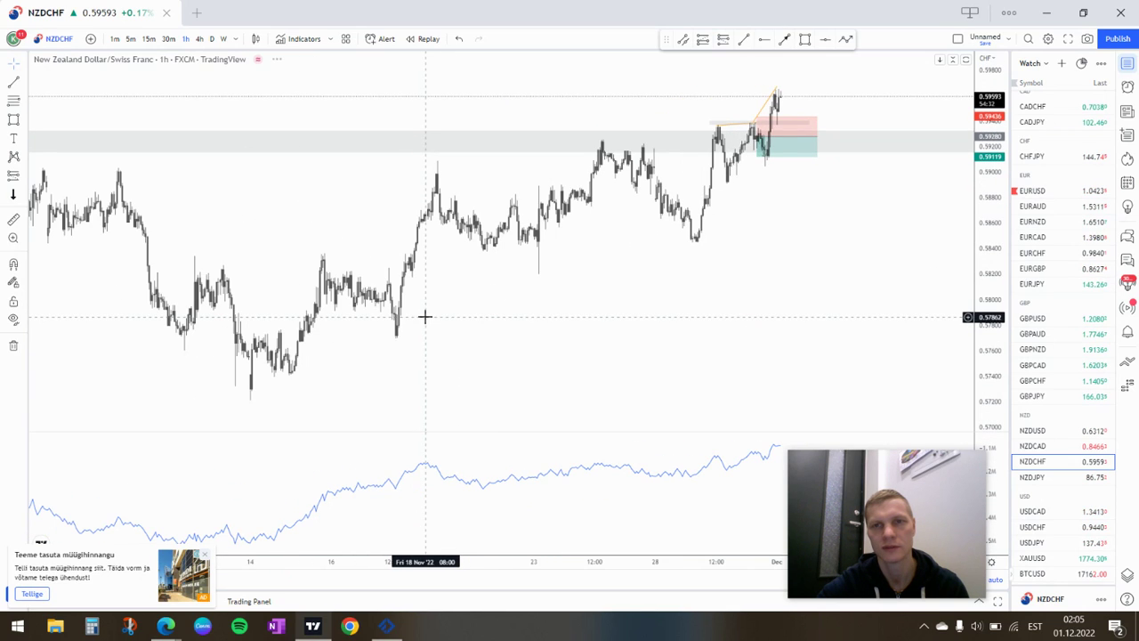
scroll(424, 317, "down", 3)
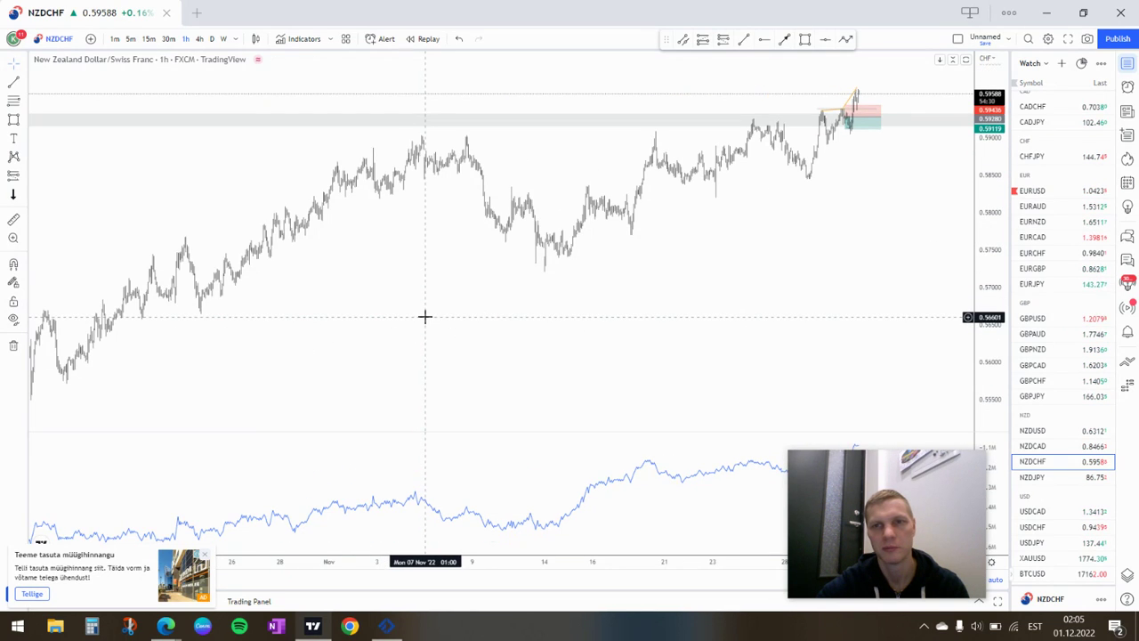
scroll(425, 317, "down", 4)
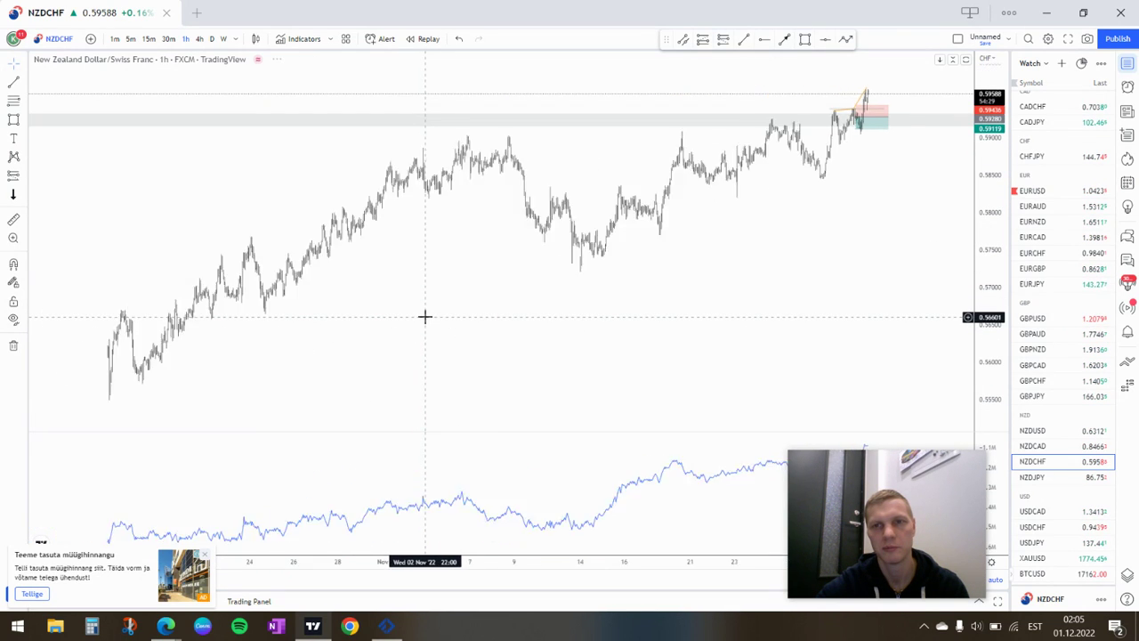
left_click(197, 39)
scroll(293, 149, "down", 5)
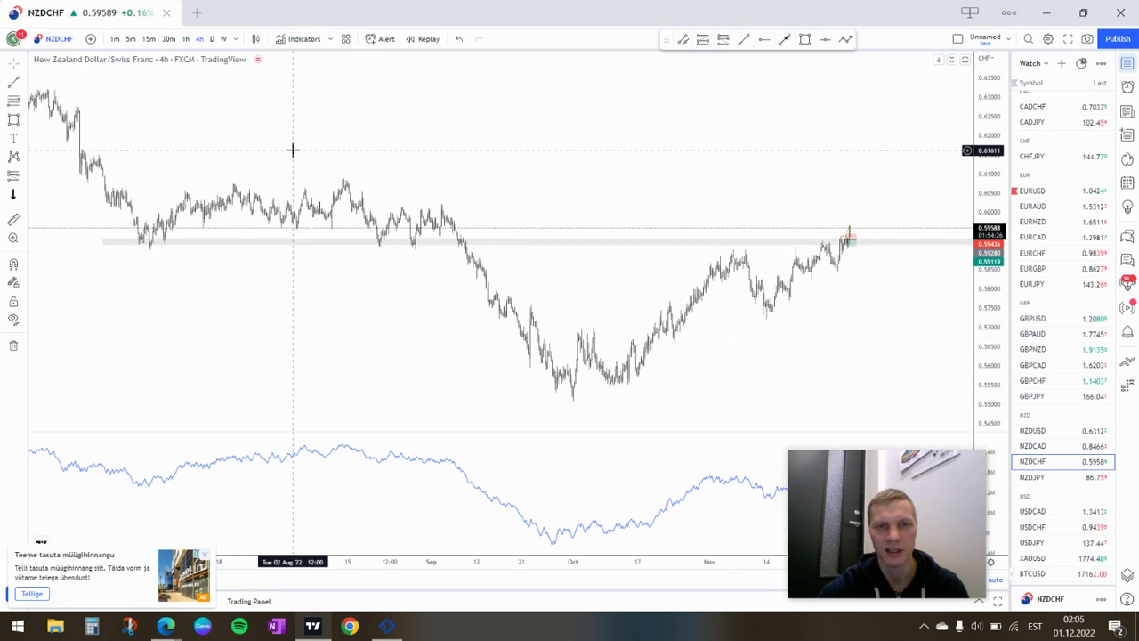
scroll(292, 149, "up", 5)
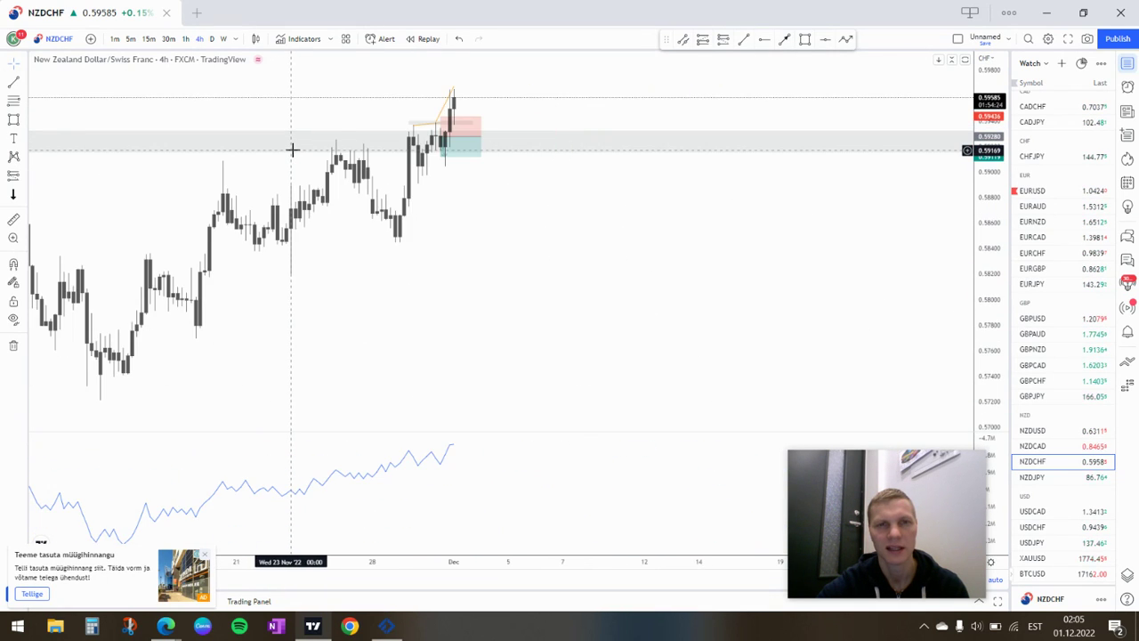
scroll(293, 150, "down", 6)
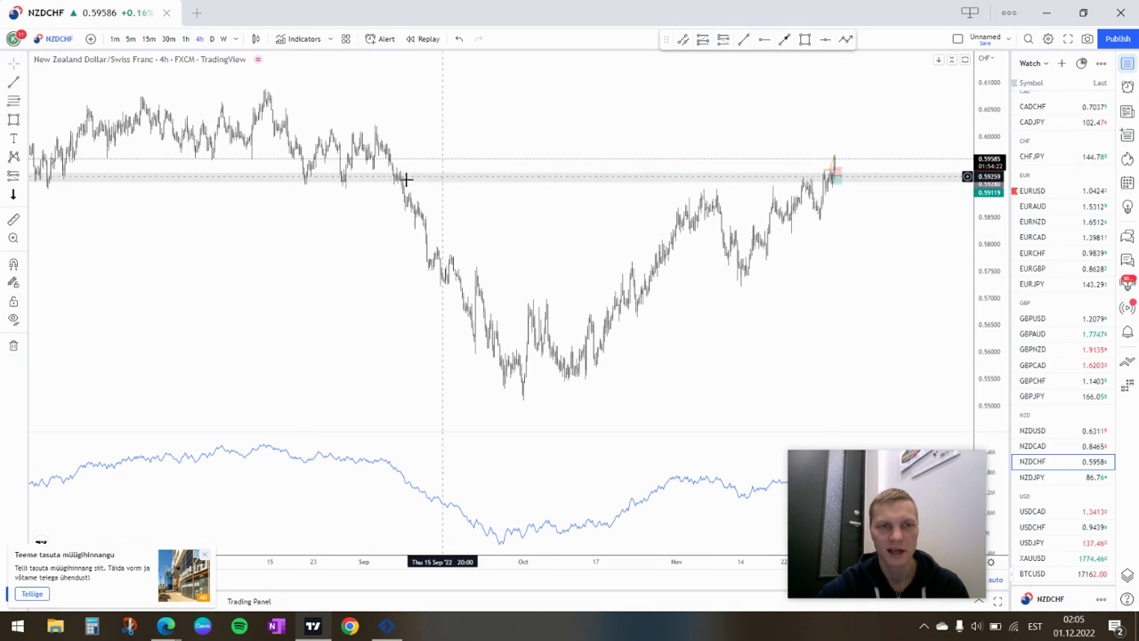
scroll(357, 176, "down", 2)
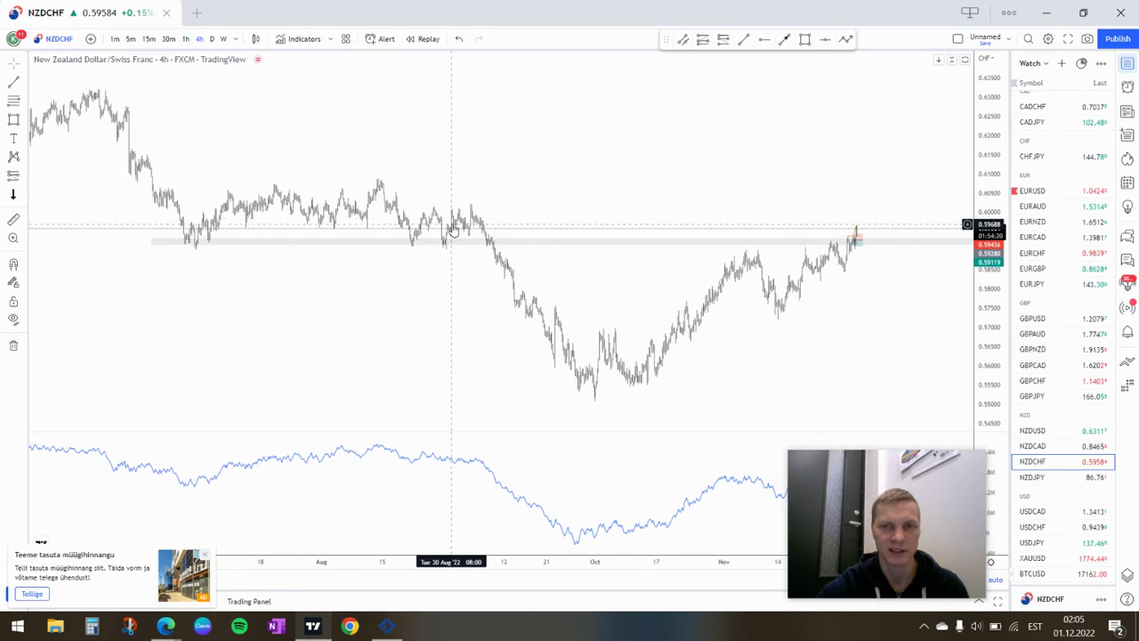
scroll(448, 231, "up", 6)
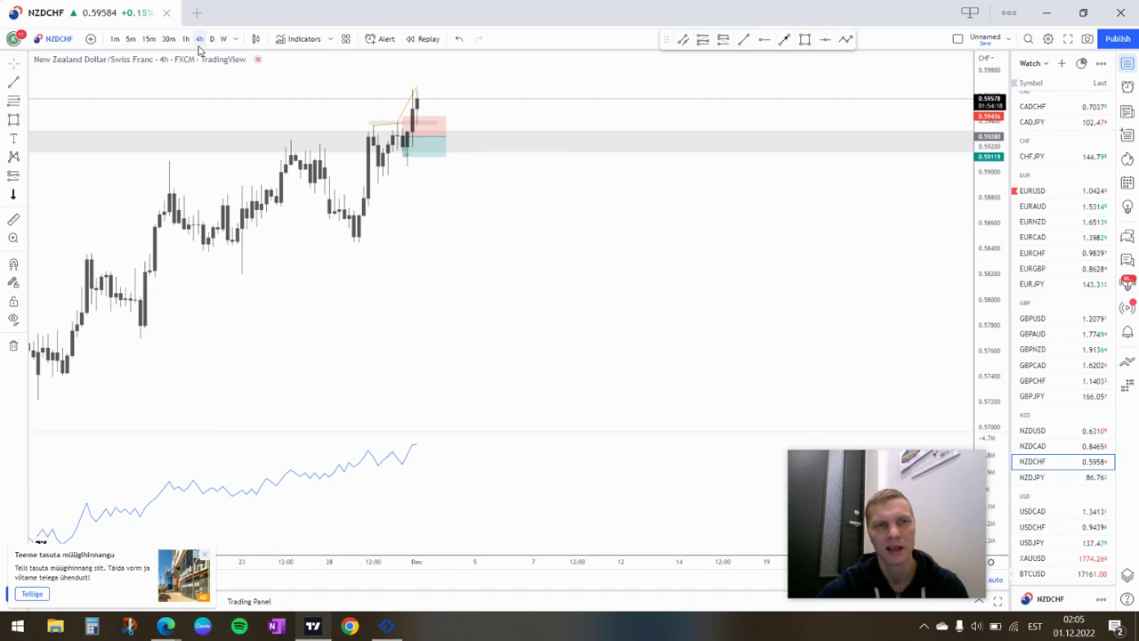
left_click(185, 39)
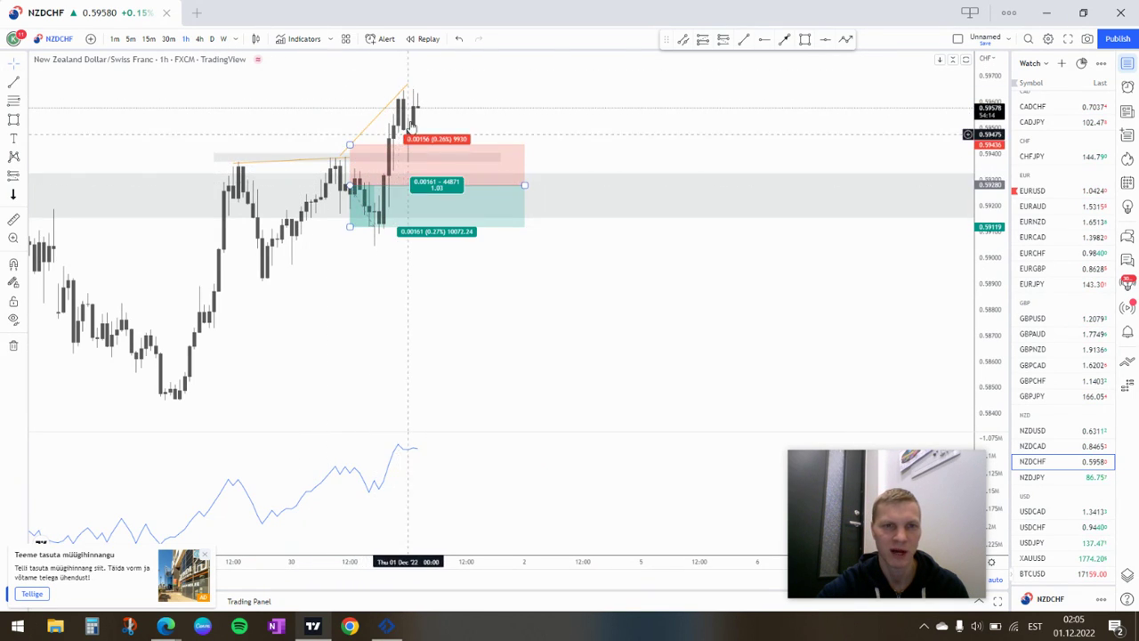
scroll(311, 81, "up", 3)
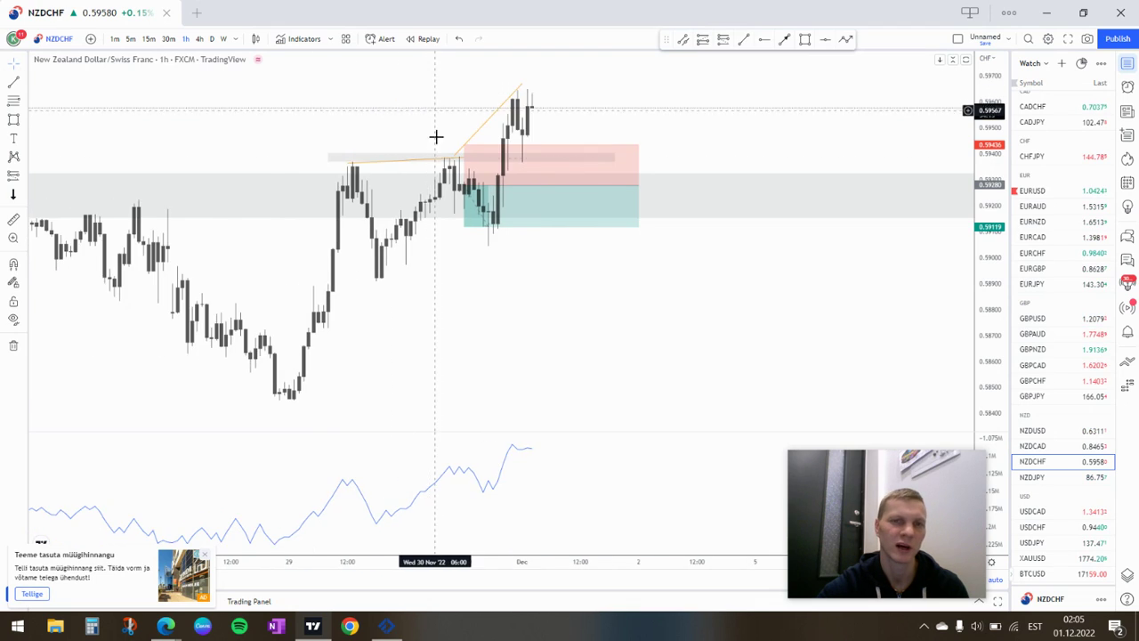
left_click(171, 41)
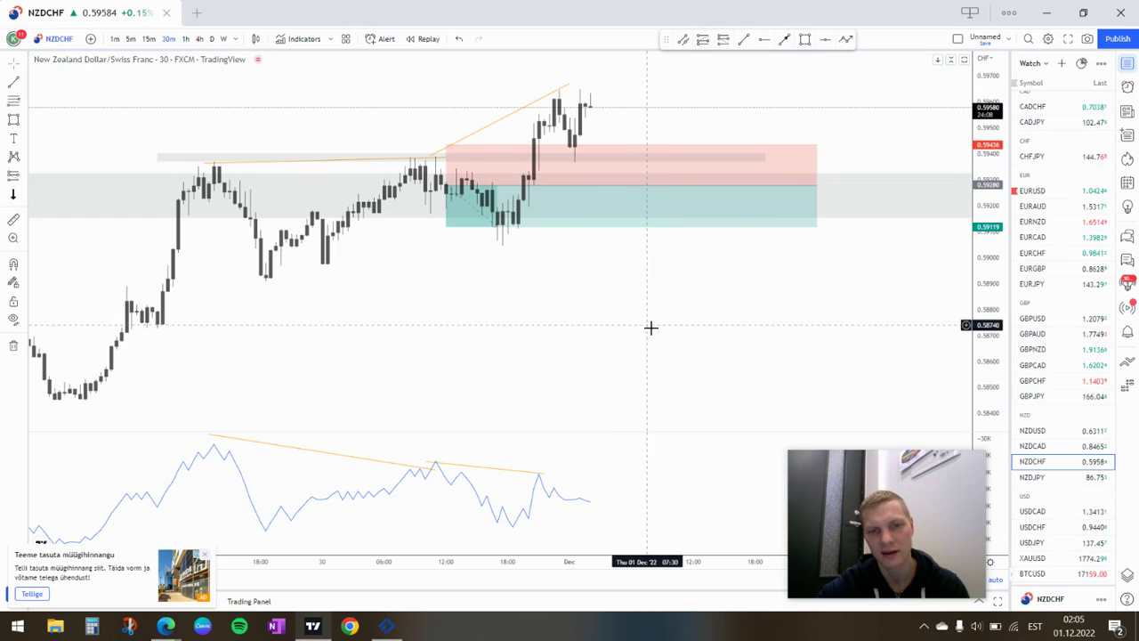
left_click_drag(651, 327, 507, 336)
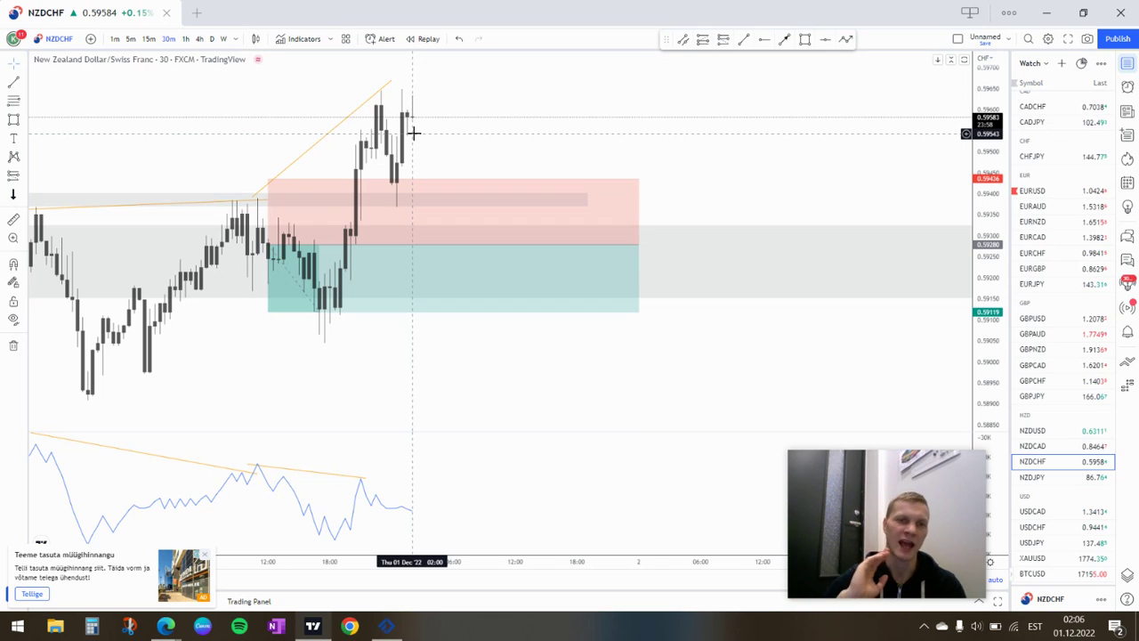
scroll(414, 132, "down", 3)
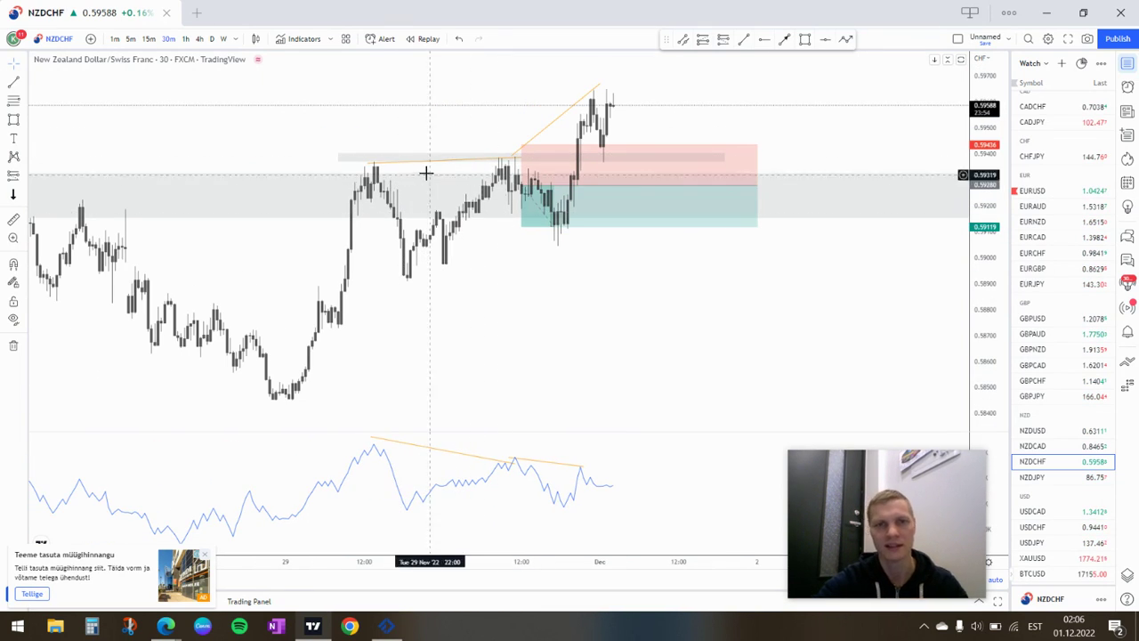
scroll(593, 323, "down", 3)
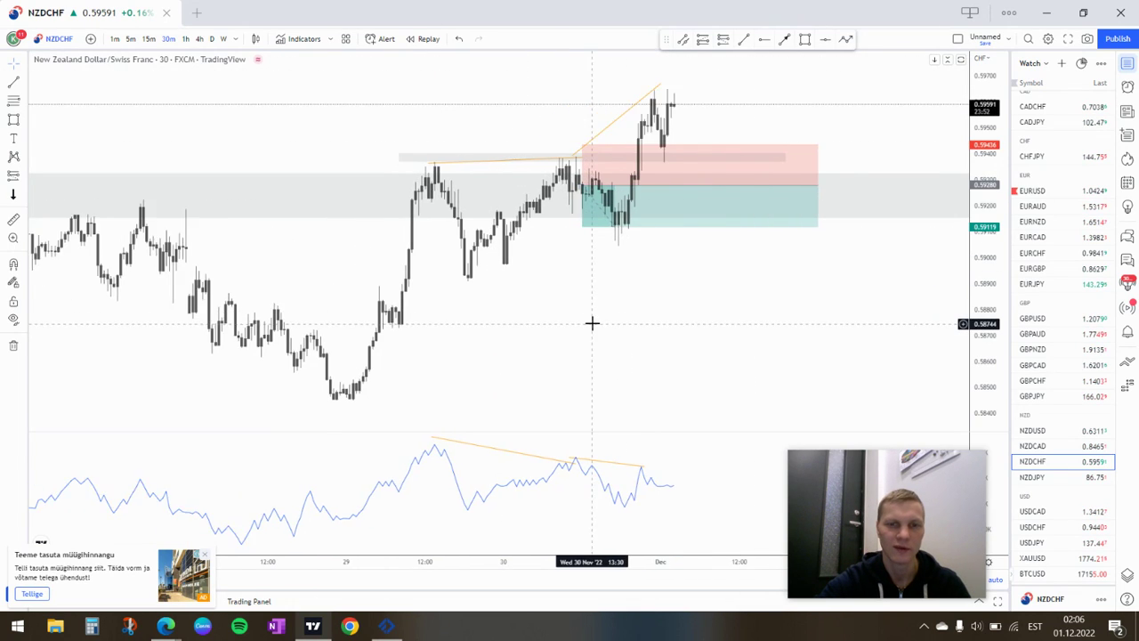
left_click_drag(820, 281, 610, 275)
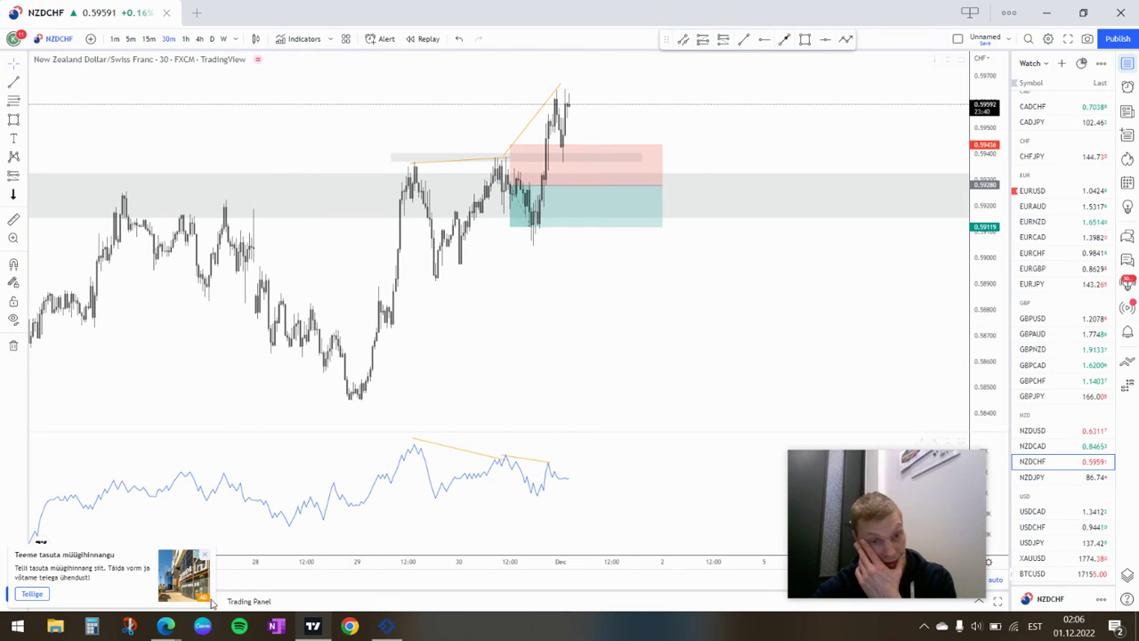
mouse_move(166, 628)
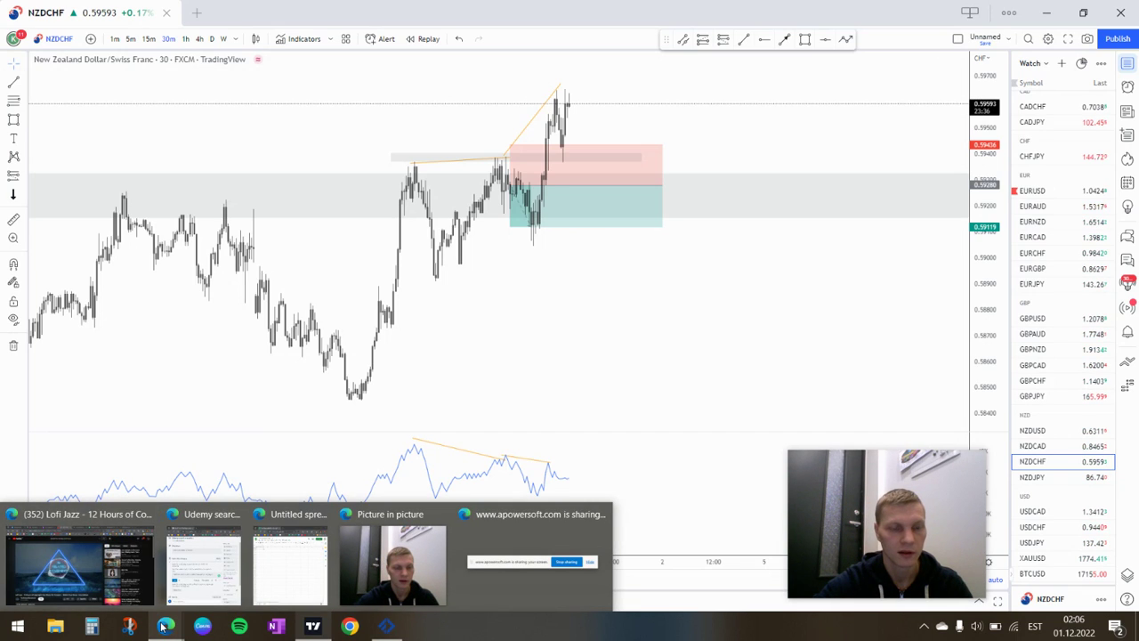
Step: Bring Edge forward and switch to the Apowersoft recorder tab showing the running recording timer
left_click(80, 560)
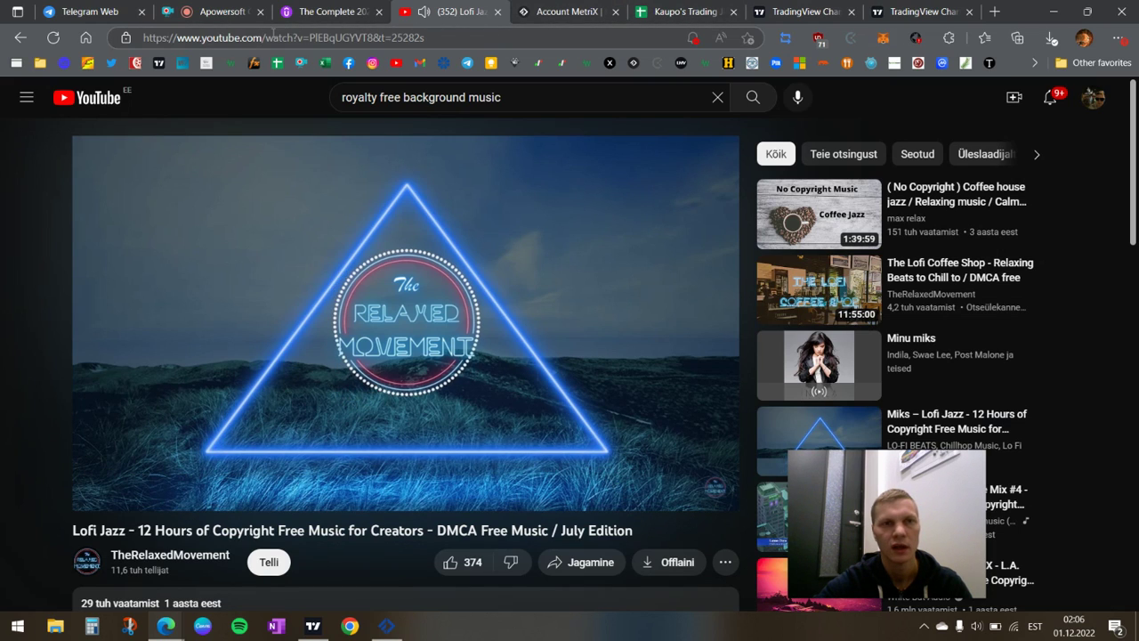
left_click(196, 14)
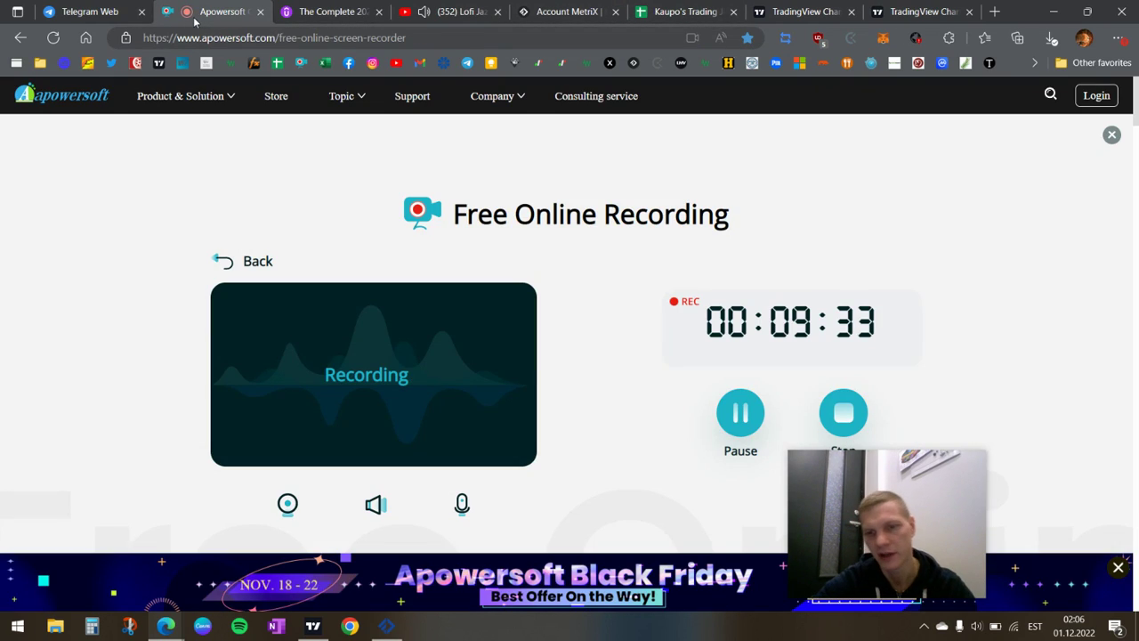